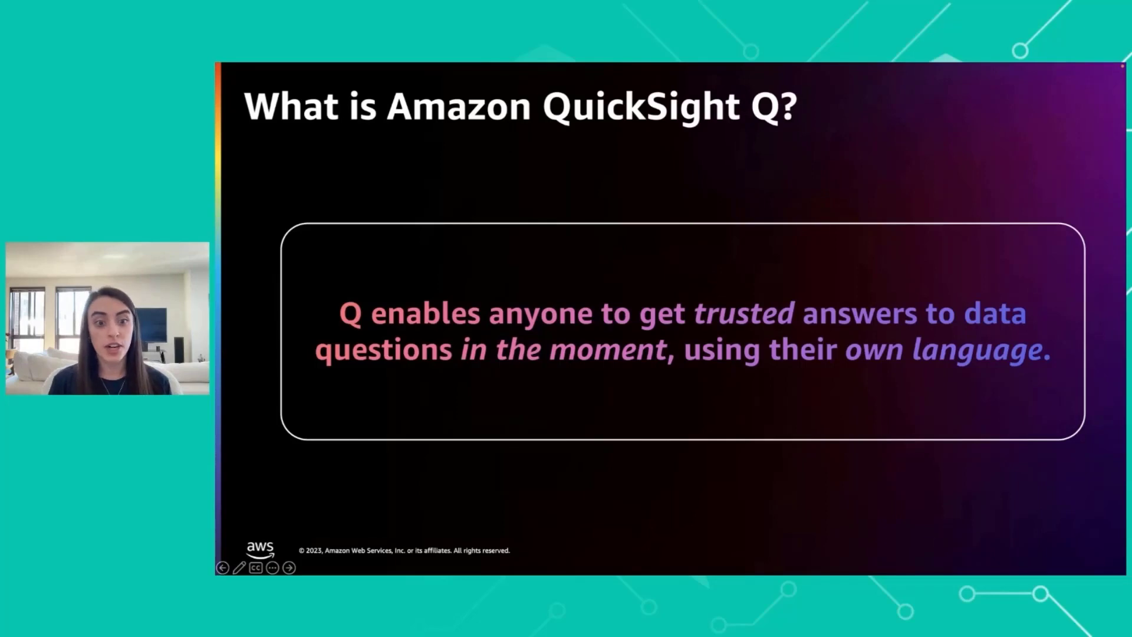
# Step: Advance to the 'Common uses for QuickSight Q' slide
pyautogui.press('Right')
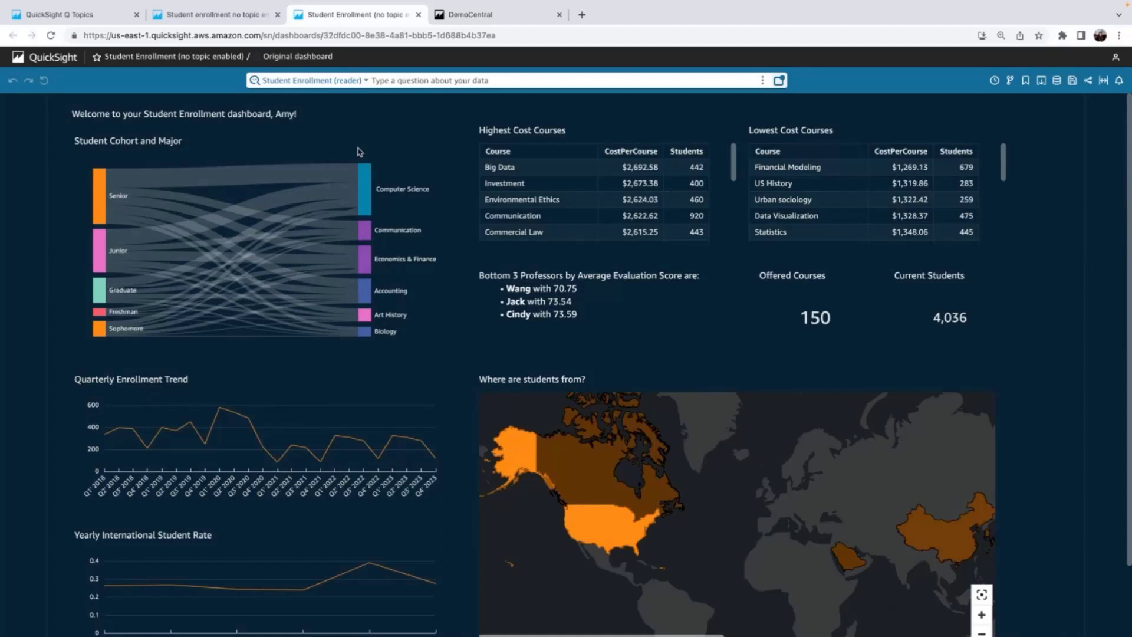
# Step: Ask Q 'what is the current enrollment by year' to get the 2018–2023 enrollment line chart
pyautogui.click(429, 82)
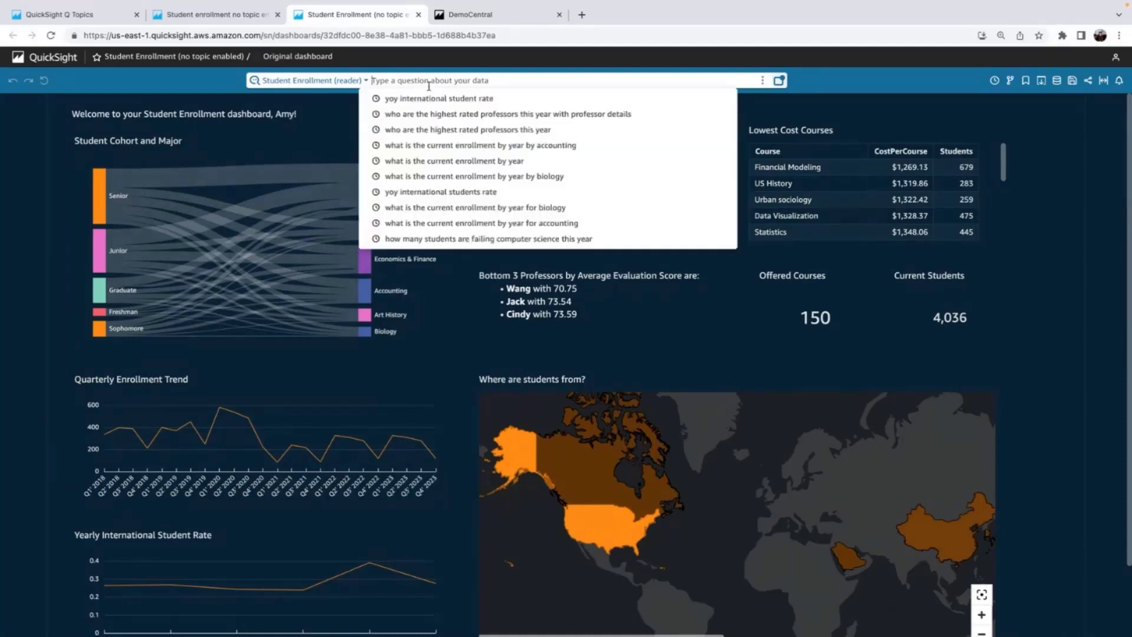
pyautogui.write('what t')
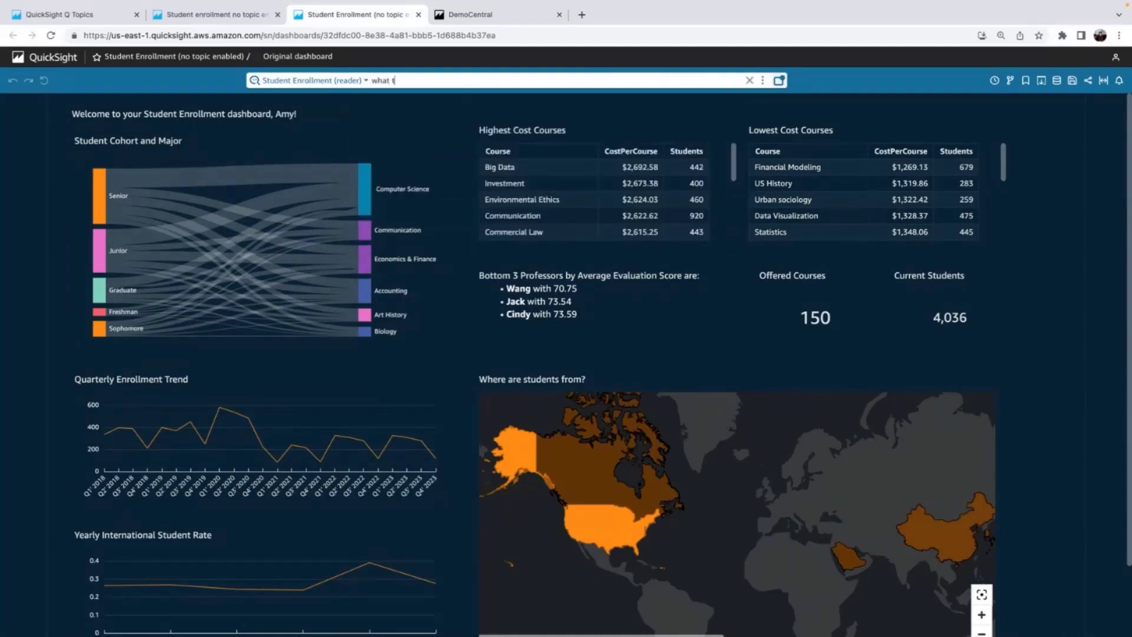
pyautogui.press('BackSpace')
pyautogui.write('is the')
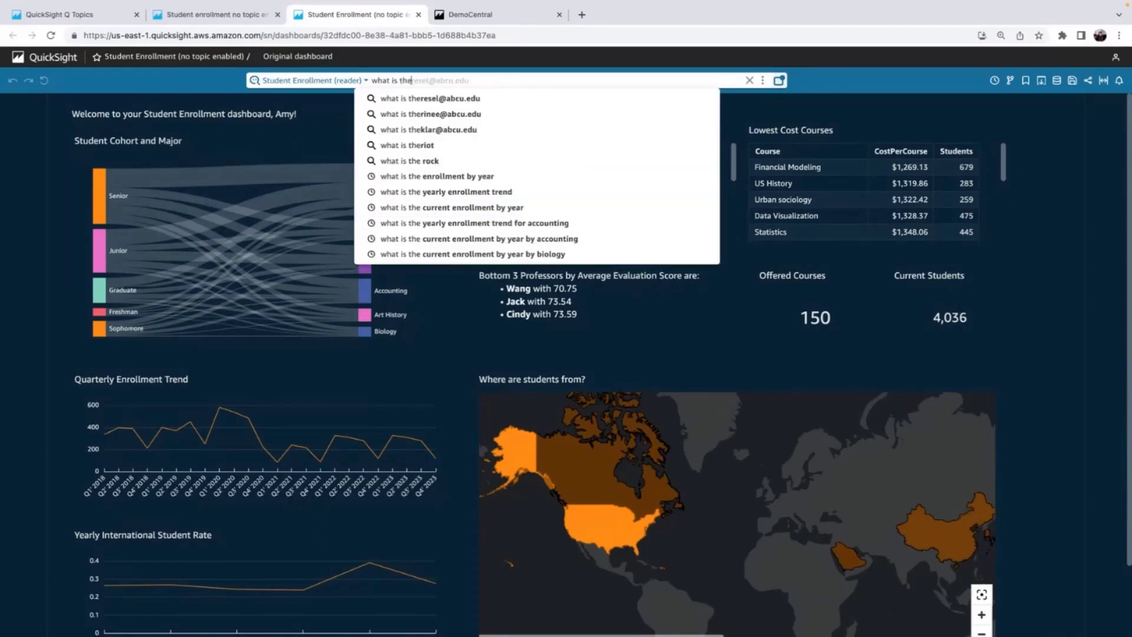
pyautogui.write(' current')
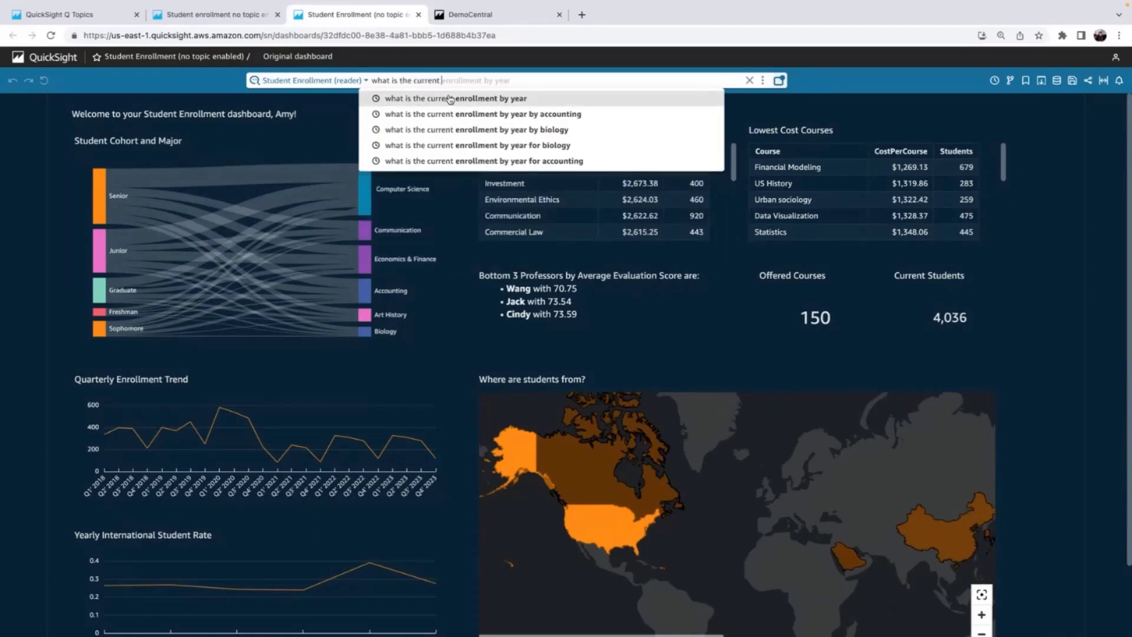
pyautogui.click(450, 99)
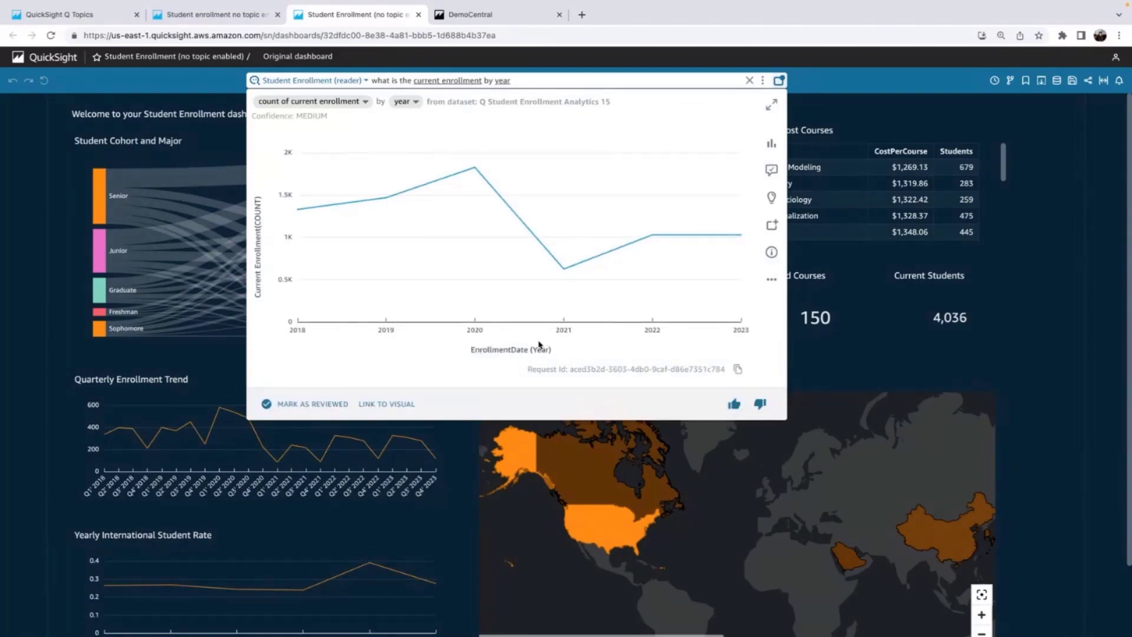
pyautogui.moveTo(484, 187)
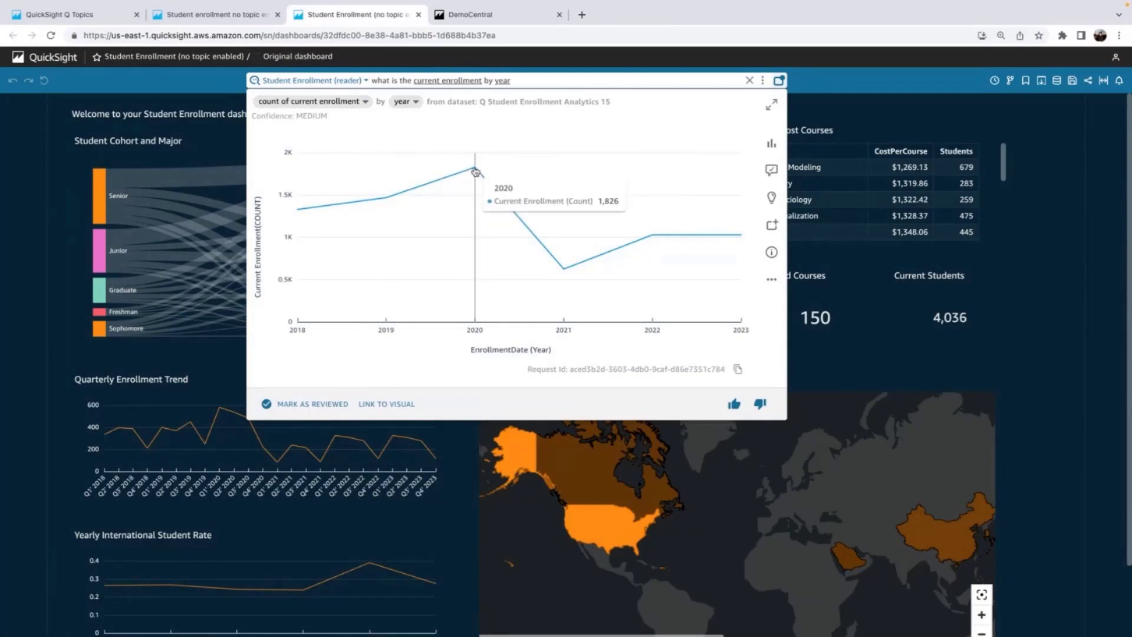
# Step: Refine the question to enrollment by year for accounting and add that chart to the pinboard
pyautogui.click(547, 81)
pyautogui.write('by co')
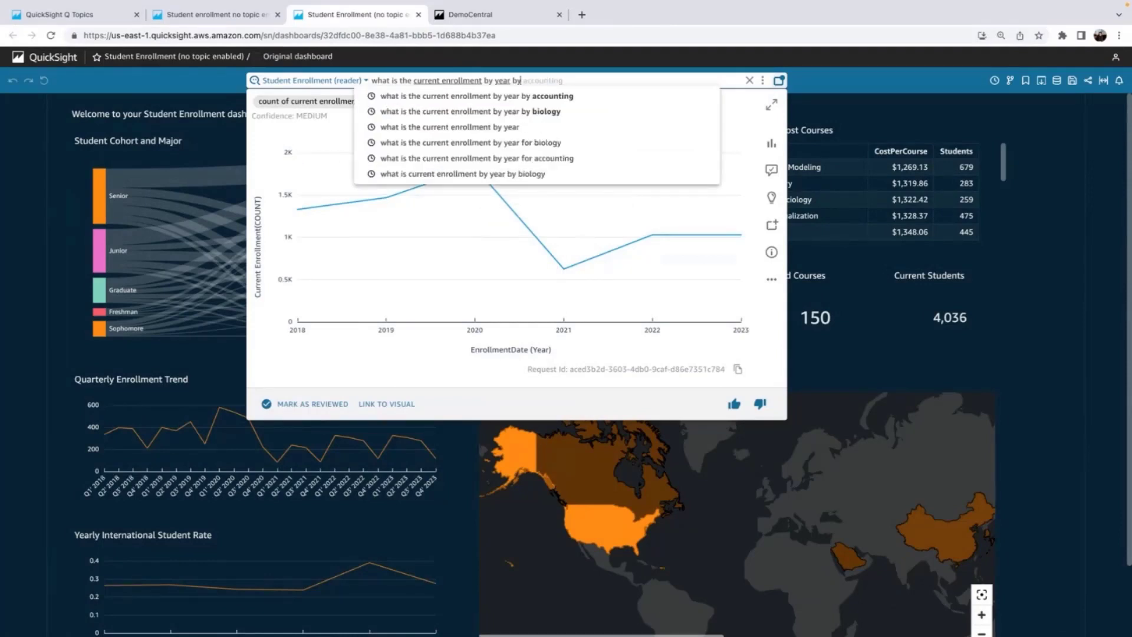
pyautogui.press('BackSpace')
pyautogui.press('BackSpace')
pyautogui.write('accounting')
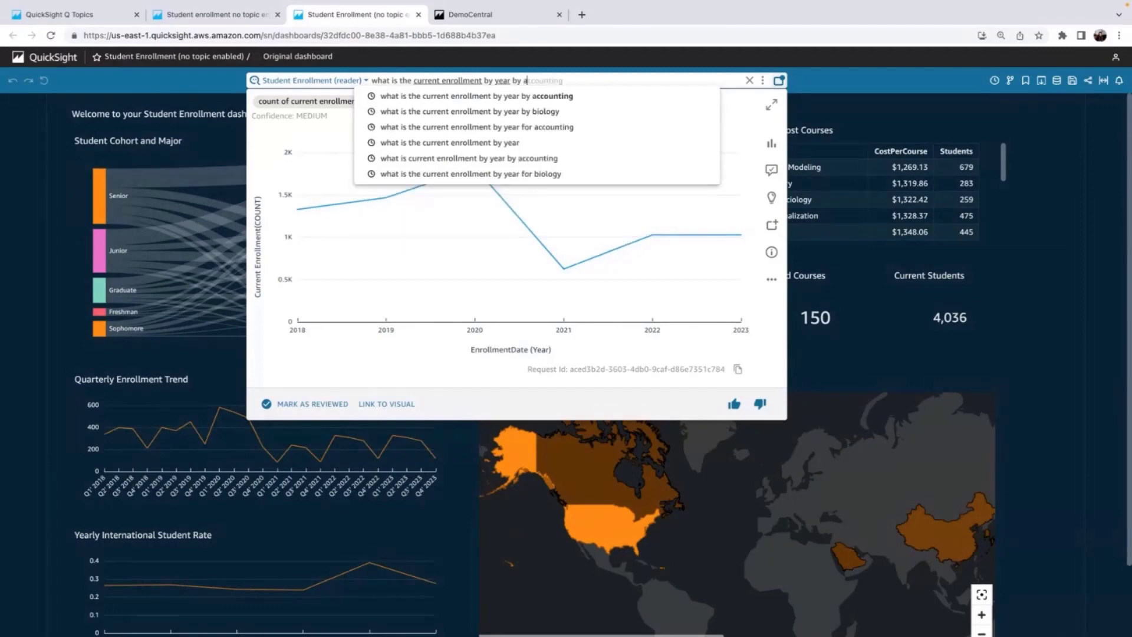
pyautogui.click(559, 95)
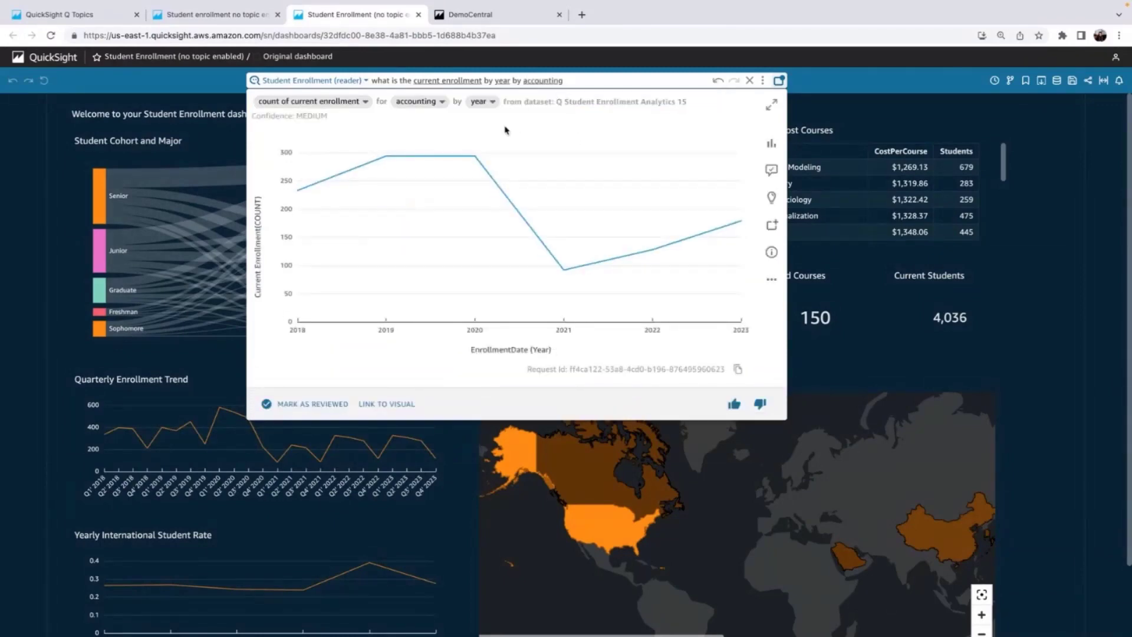
pyautogui.moveTo(474, 161)
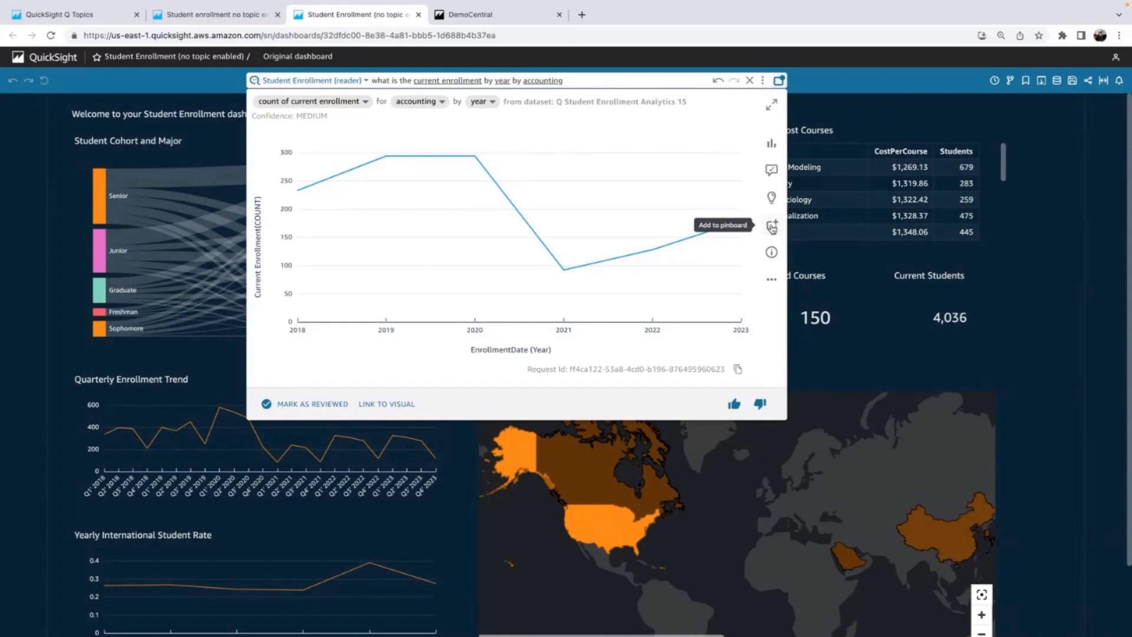
pyautogui.click(772, 227)
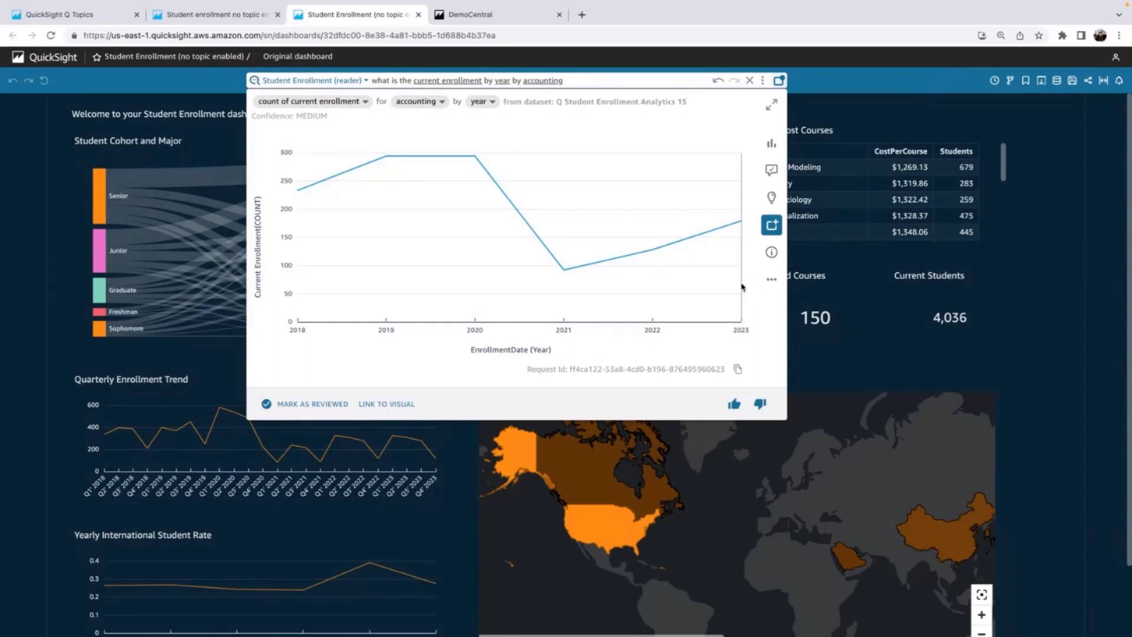
# Step: Replace the question with 'who are the highest rated professors this year'
pyautogui.click(611, 82)
pyautogui.tripleClick(611, 82)
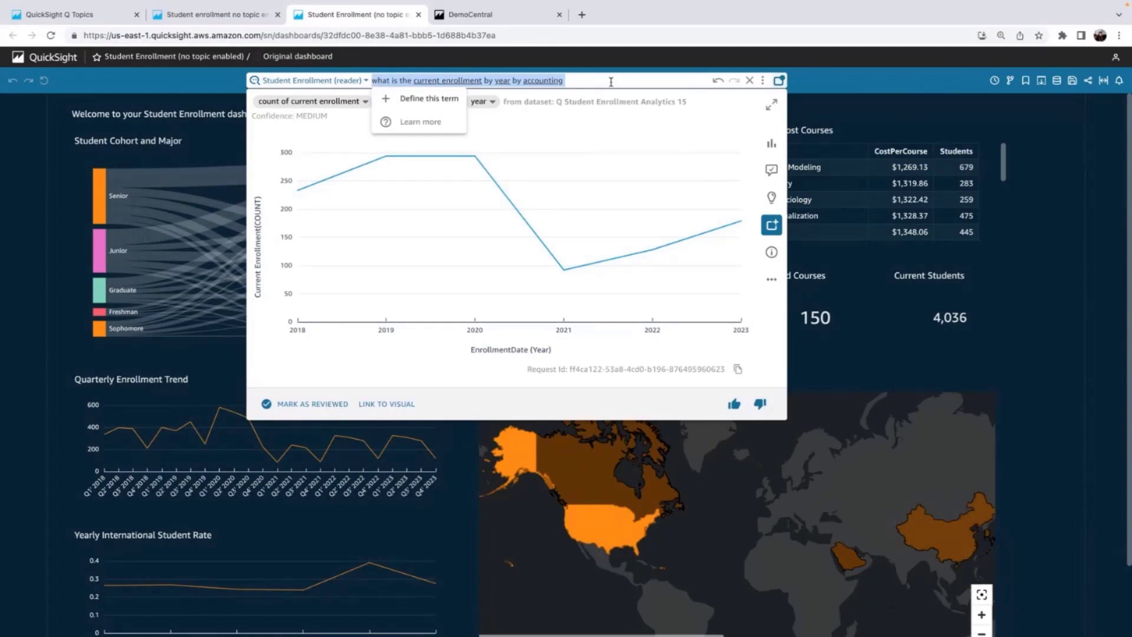
pyautogui.write('who')
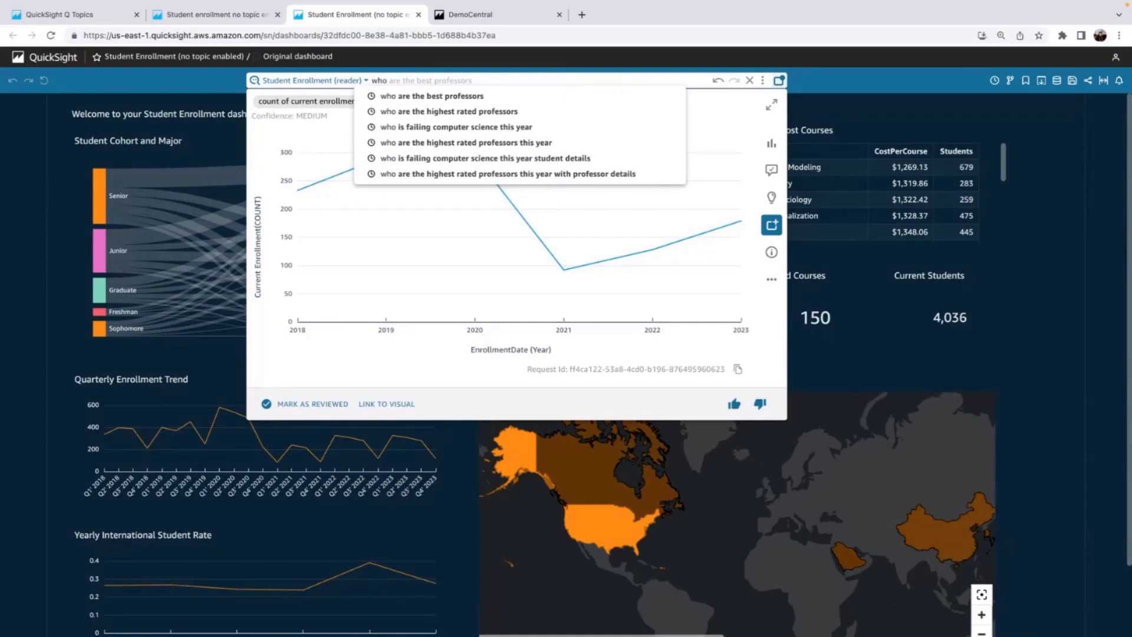
pyautogui.click(616, 114)
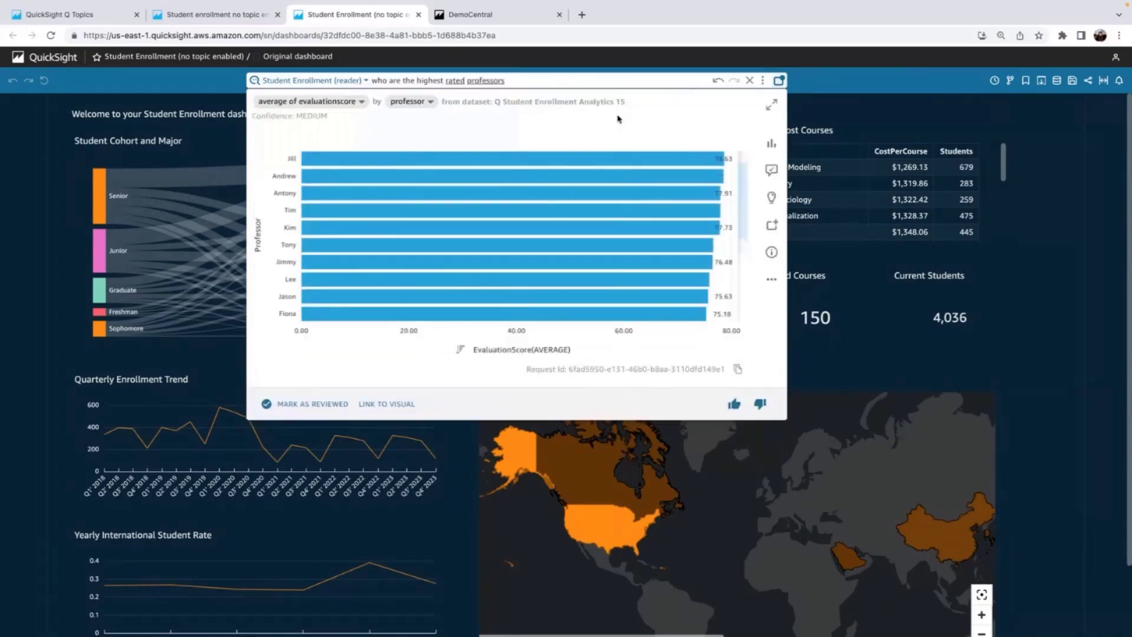
pyautogui.click(593, 80)
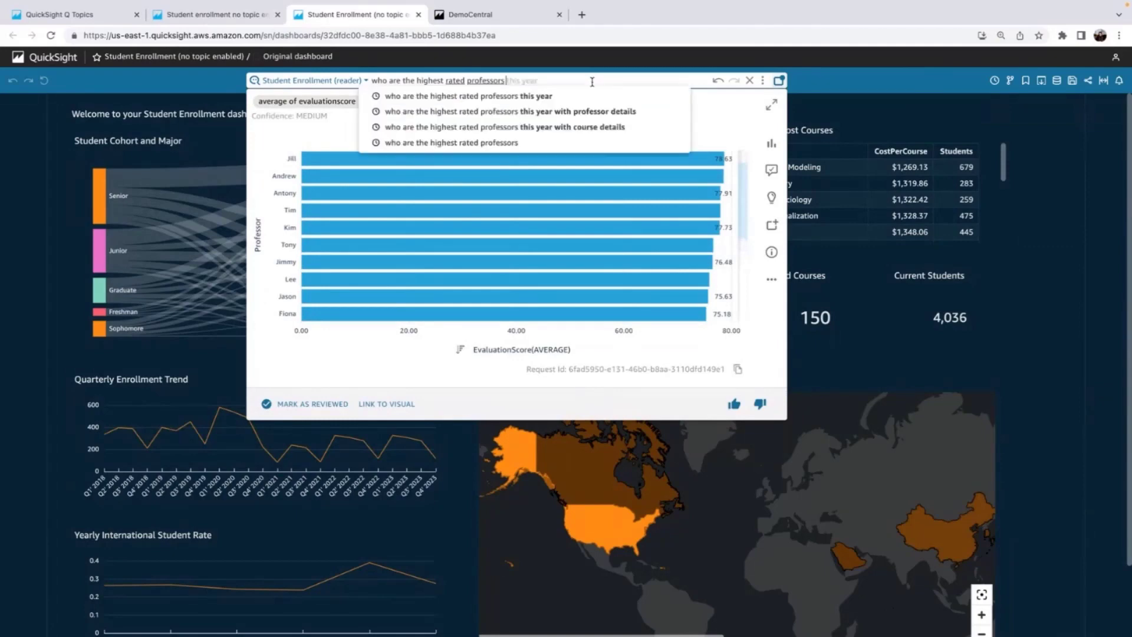
pyautogui.press('Return')
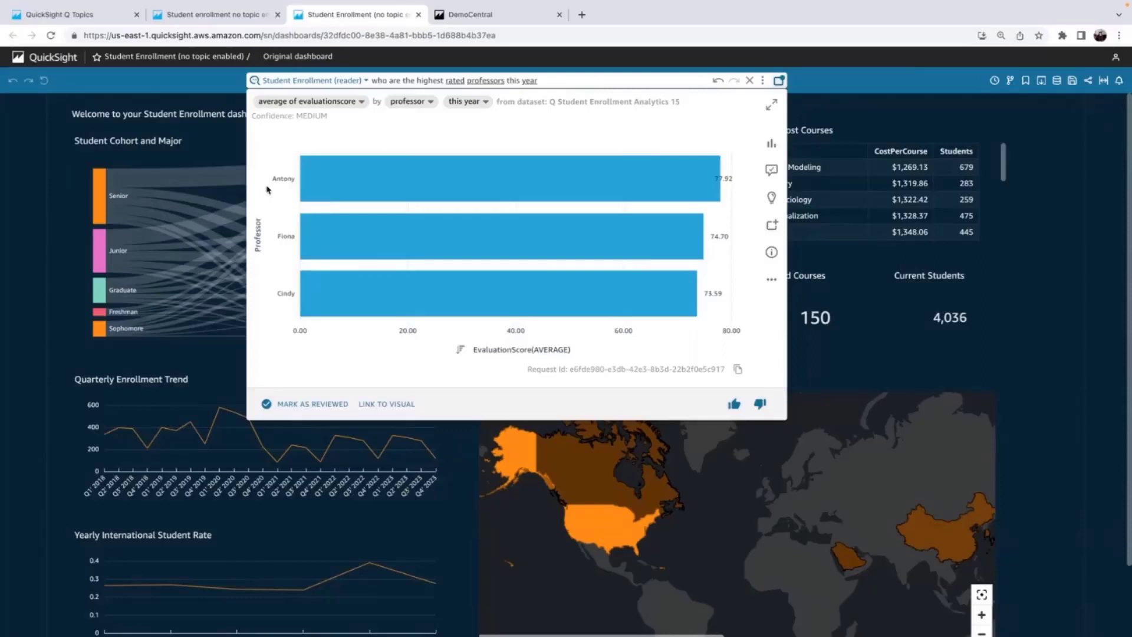
# Step: Extend it with 'with professor details' and pin the resulting table to the pinboard
pyautogui.click(561, 79)
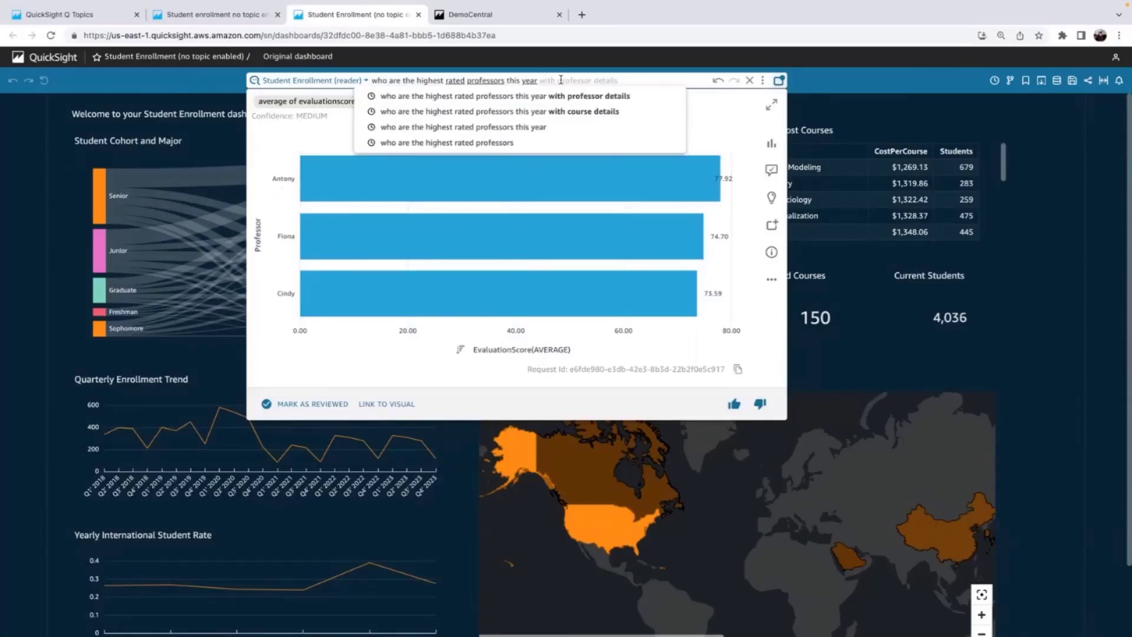
pyautogui.write('wit')
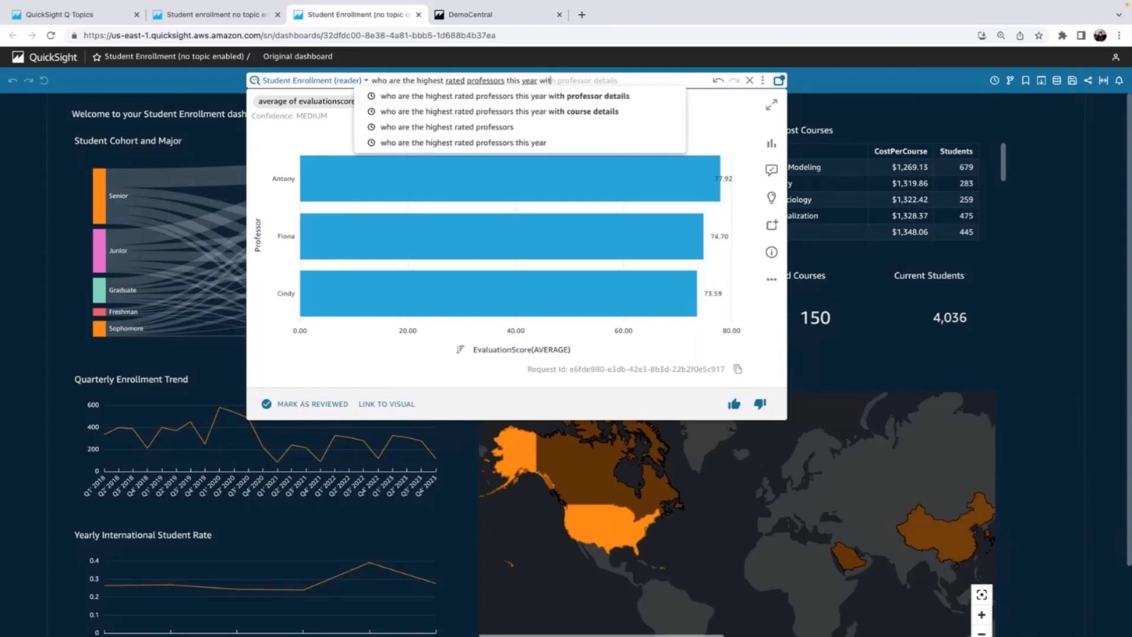
pyautogui.write('h professor det')
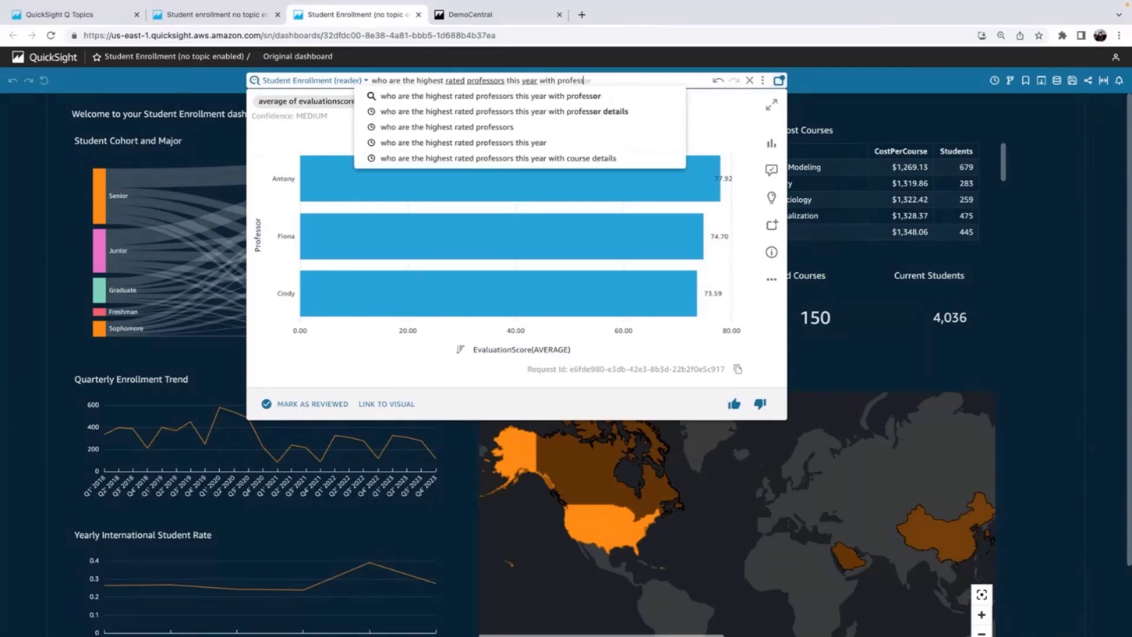
pyautogui.click(572, 111)
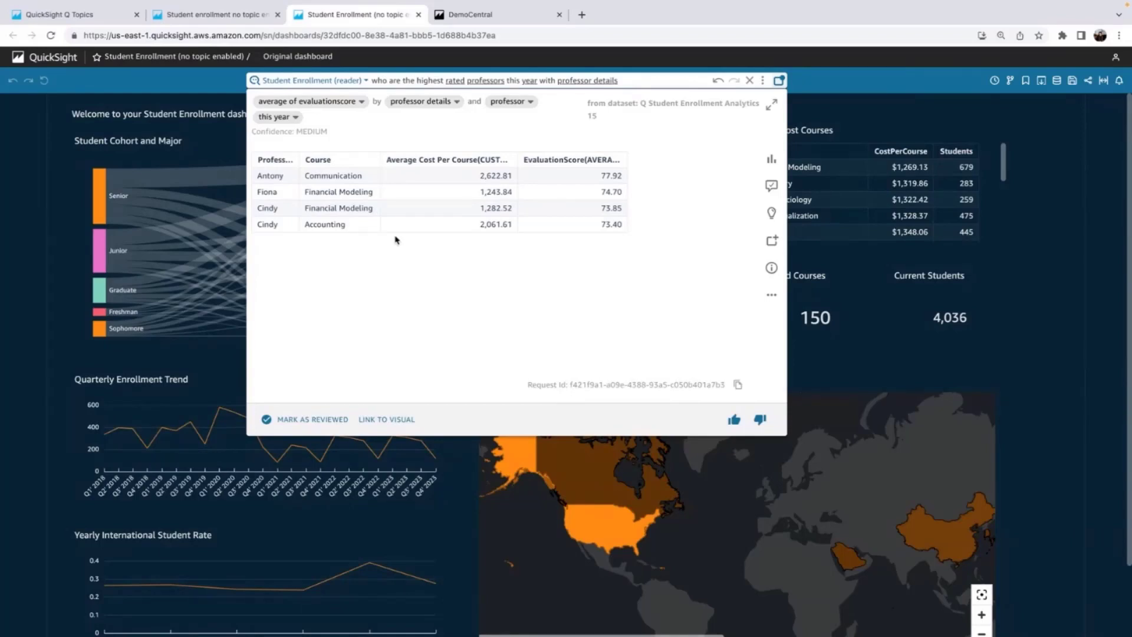
pyautogui.click(771, 240)
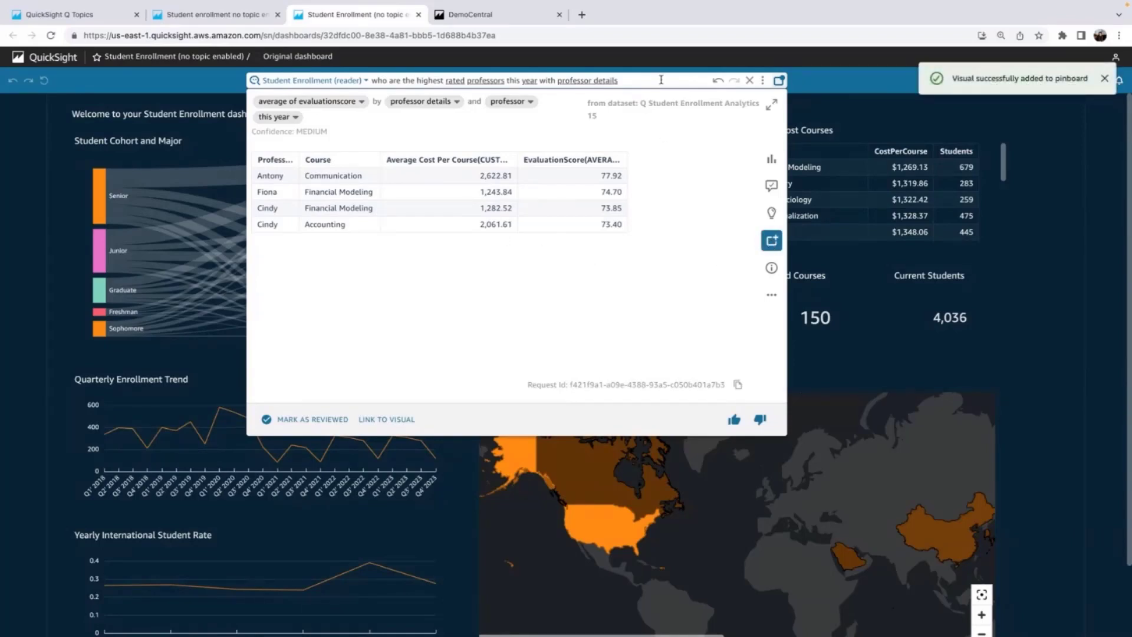
# Step: Enable a Q topic named 'Student Enrollment (live demo)' with a pasted description for the analysis
pyautogui.hotkey('ctrl', 'shift', 'Tab')
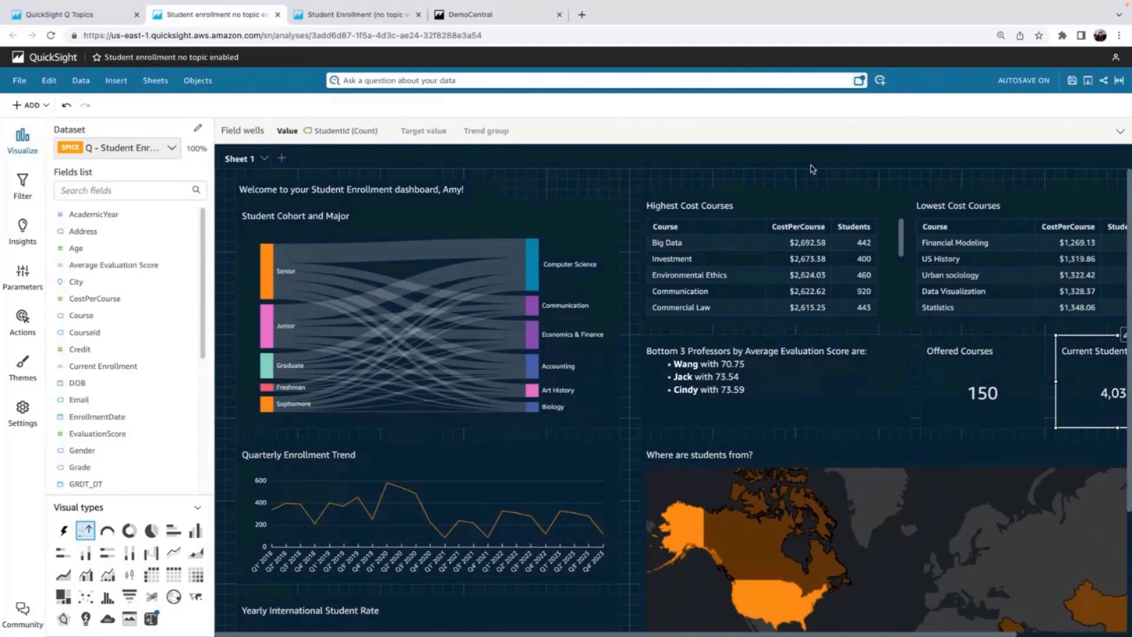
pyautogui.click(882, 83)
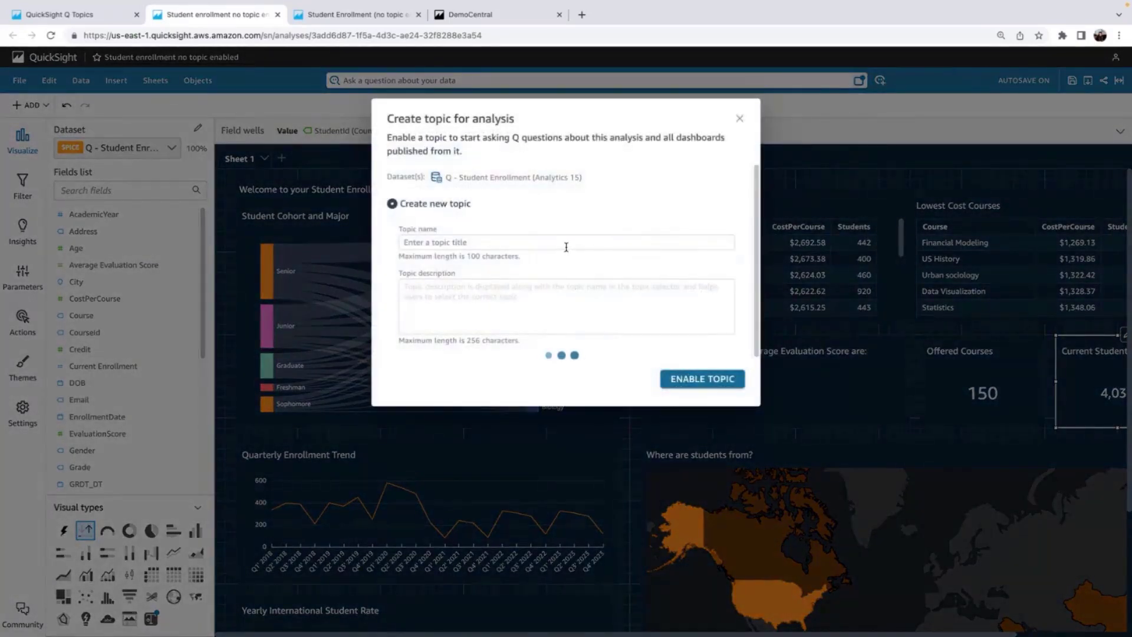
pyautogui.click(561, 243)
pyautogui.write('Studen')
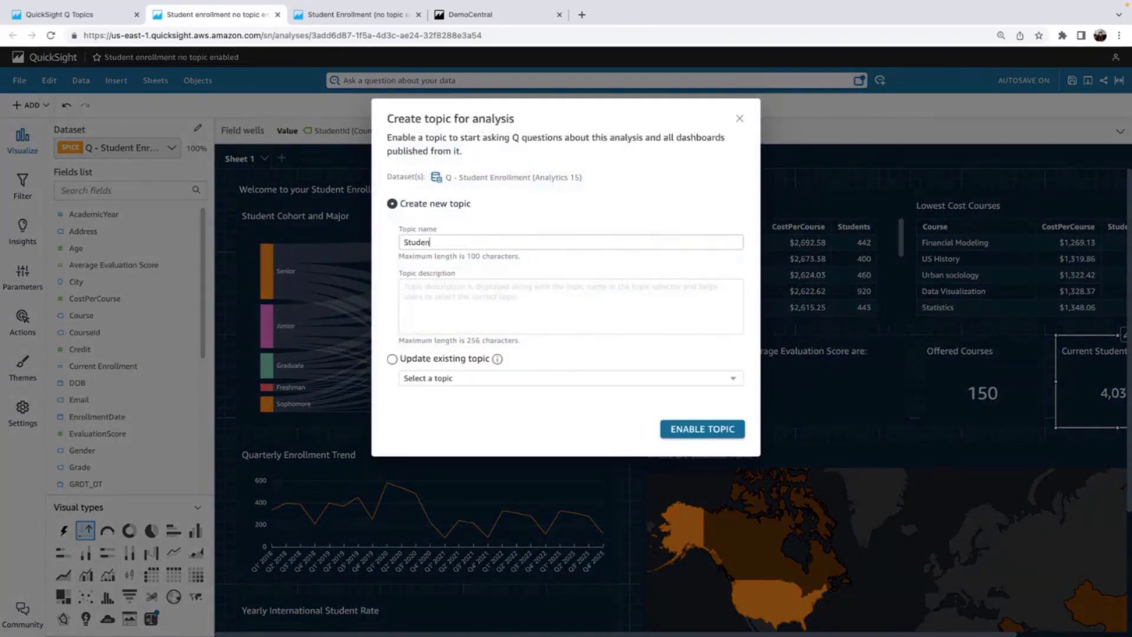
pyautogui.write('t Enrollment (live demo')
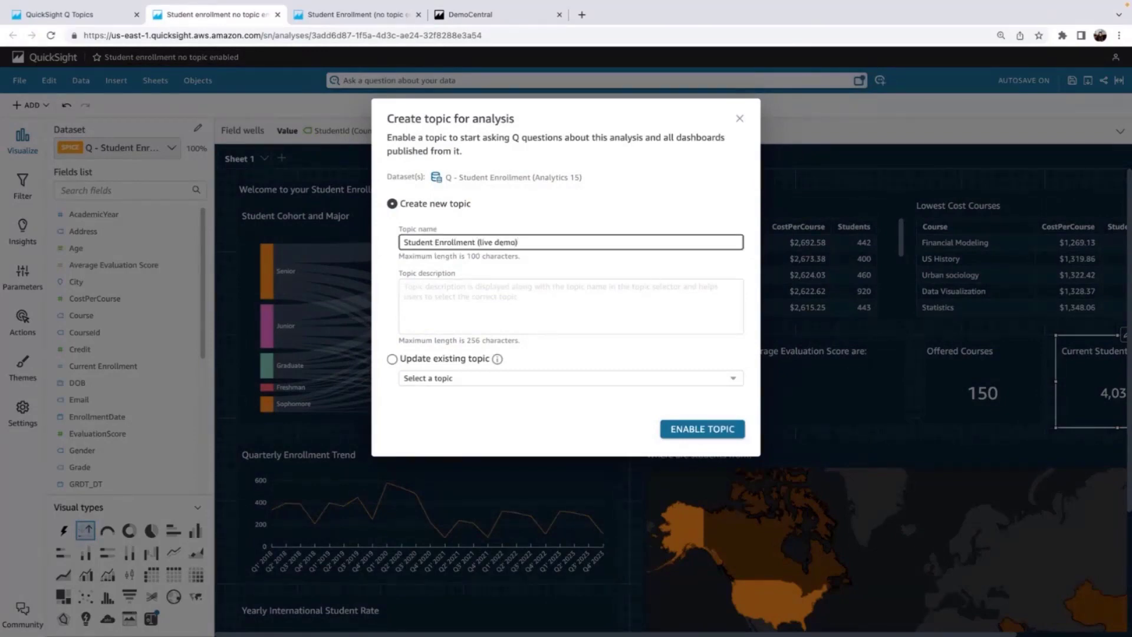
pyautogui.press('super+Tab')
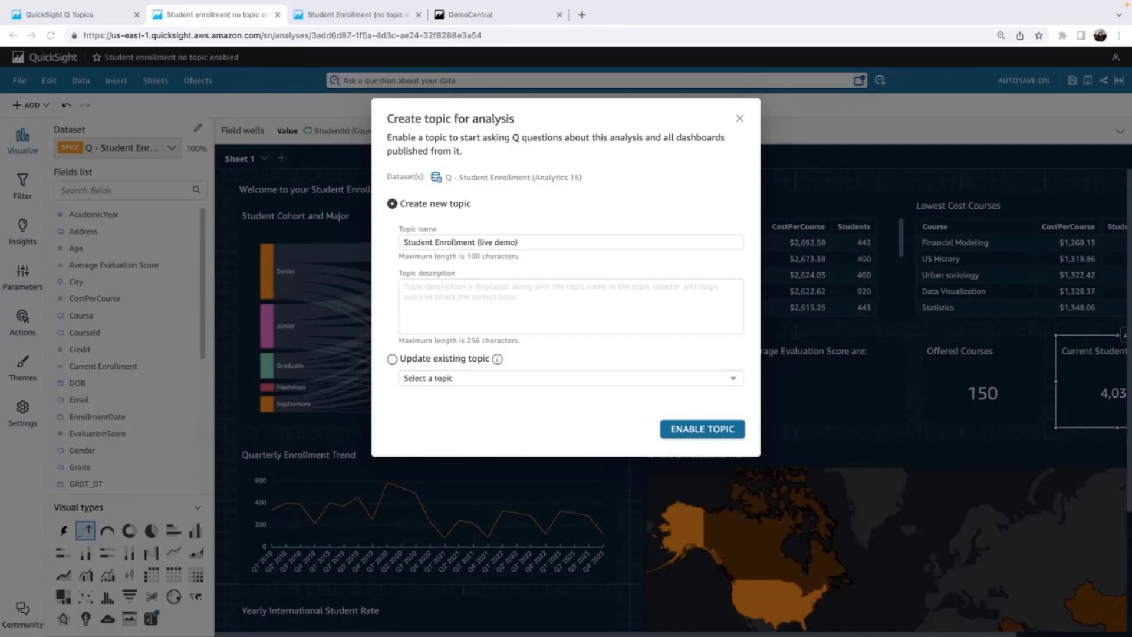
pyautogui.press('super+Tab')
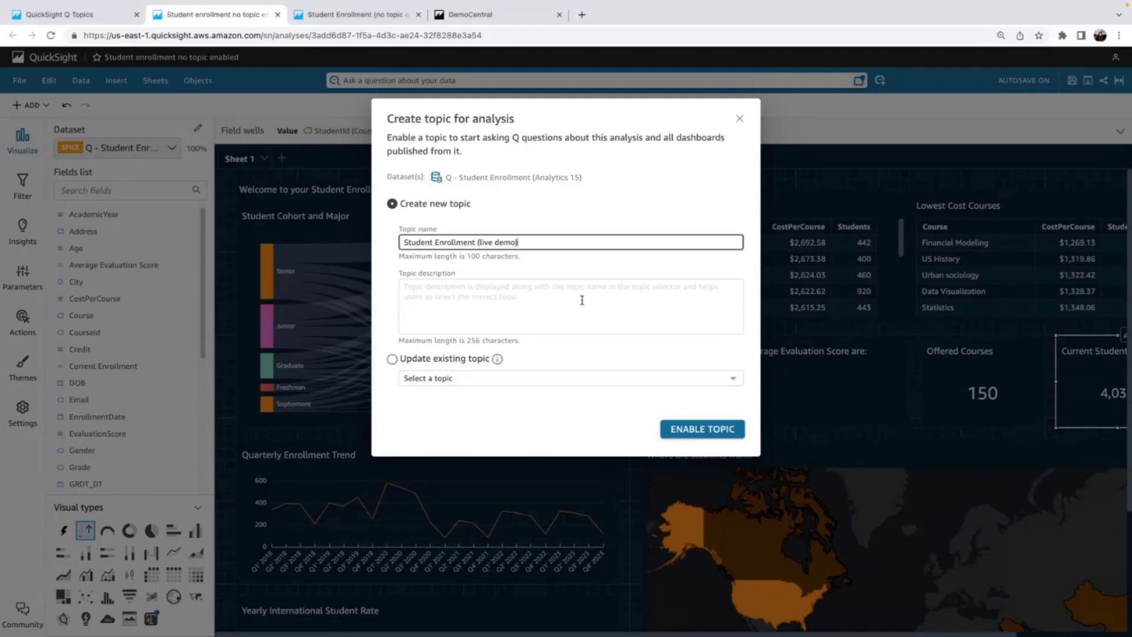
pyautogui.click(584, 299)
pyautogui.write('Ask questions about enrollment trends, professor ratings, and student performance.')
pyautogui.click(687, 430)
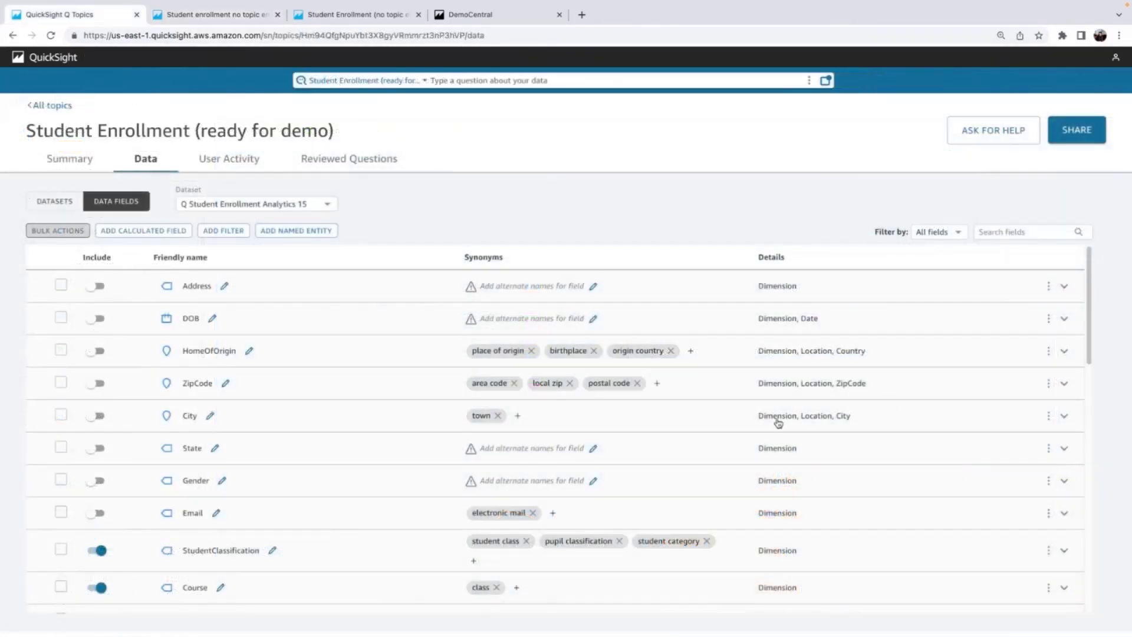
# Step: Include the HomeOfOrigin and Address fields in the topic
pyautogui.scroll(-1, 778, 422)
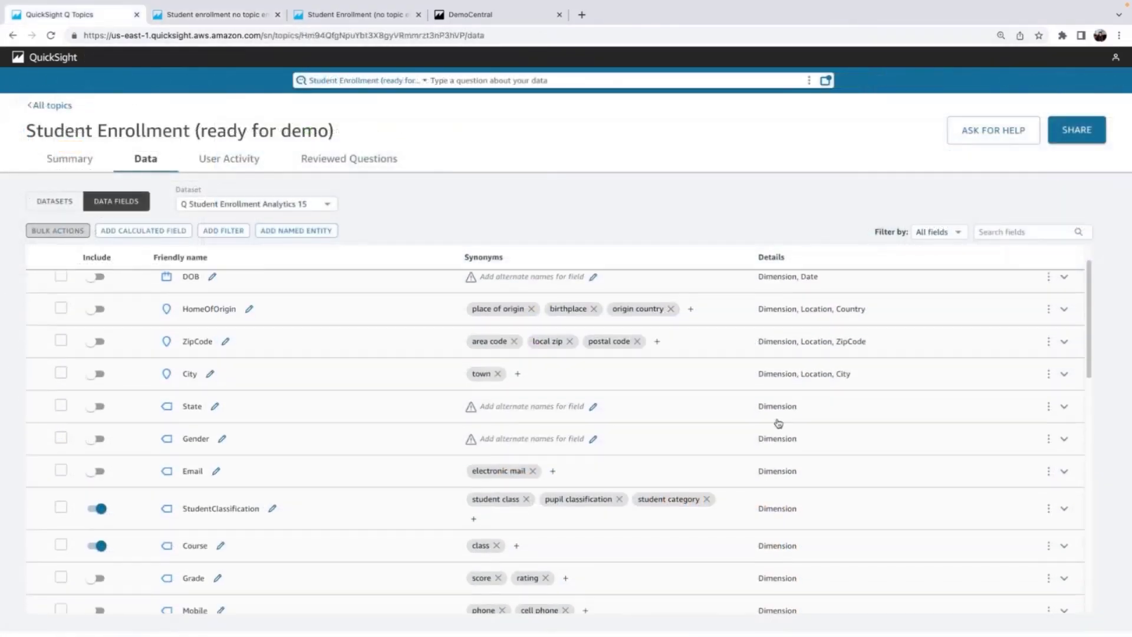
pyautogui.scroll(-5, 778, 422)
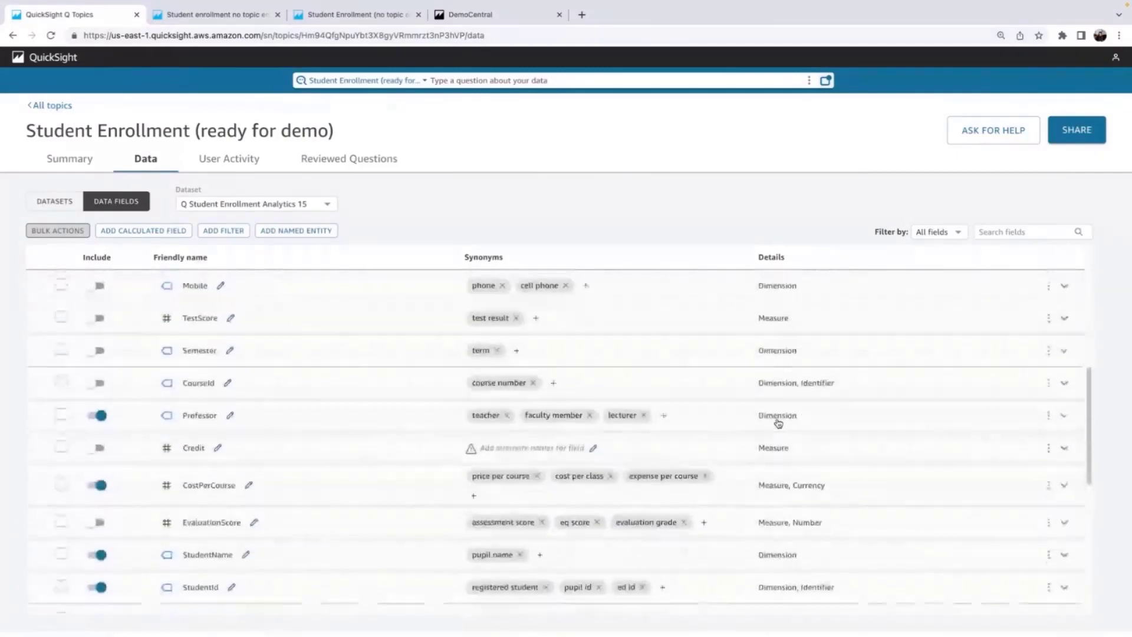
pyautogui.scroll(-1, 778, 423)
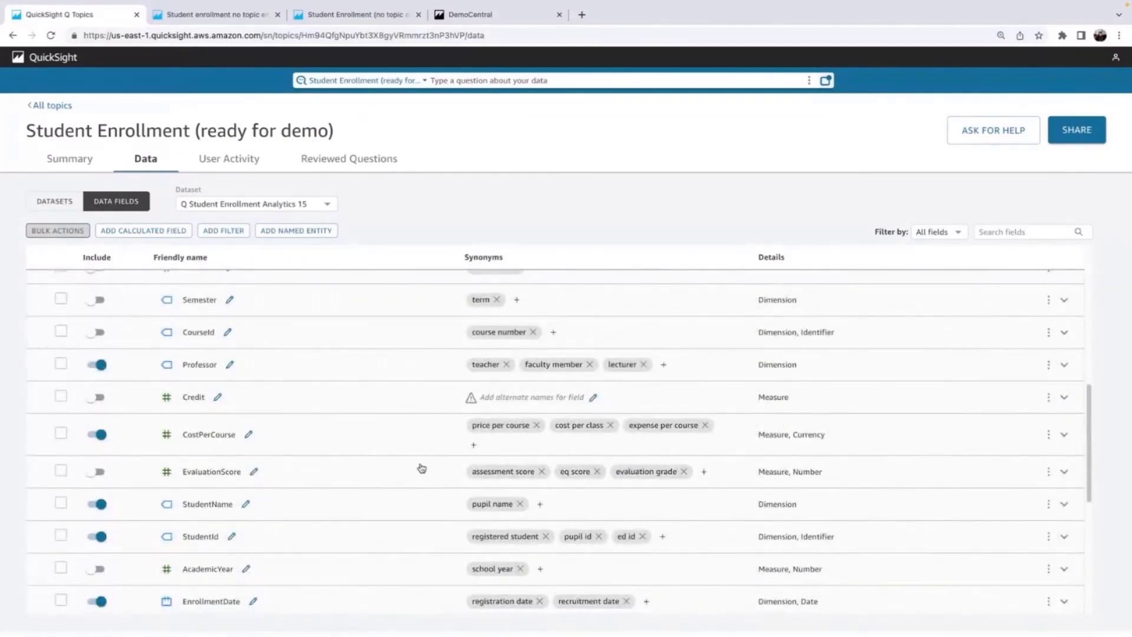
pyautogui.scroll(-2, 367, 498)
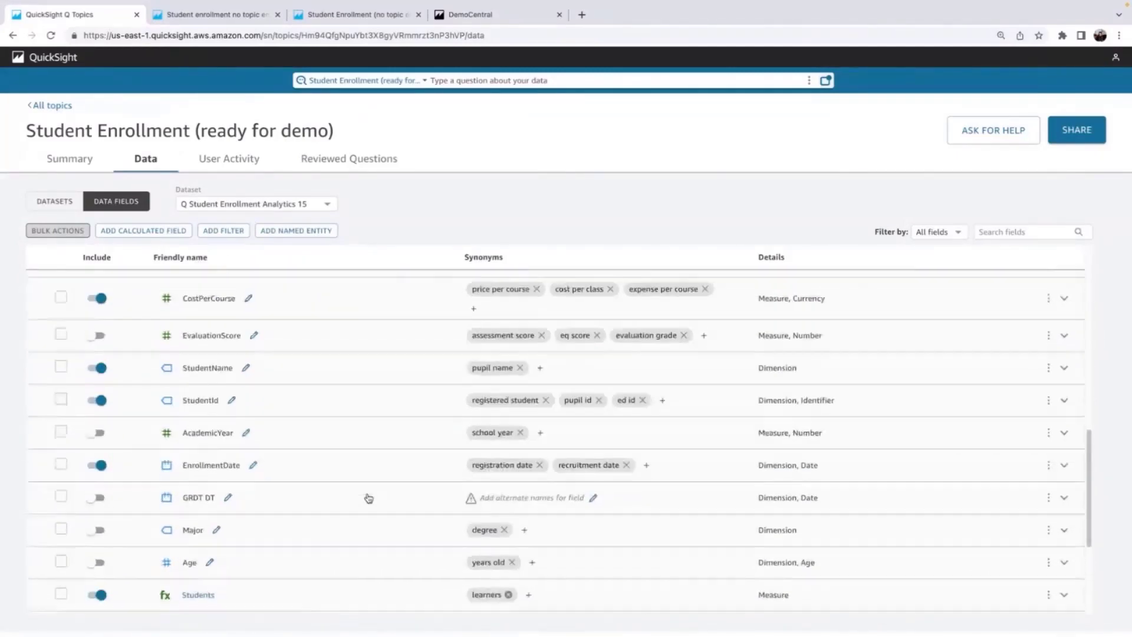
pyautogui.scroll(-1, 369, 498)
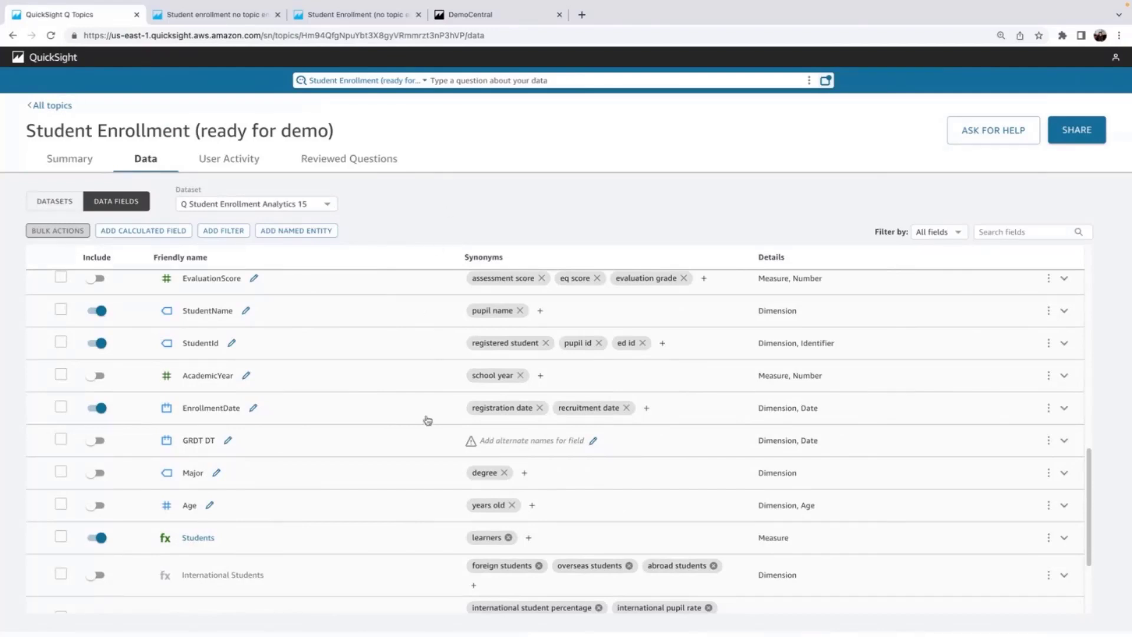
pyautogui.scroll(-2, 428, 420)
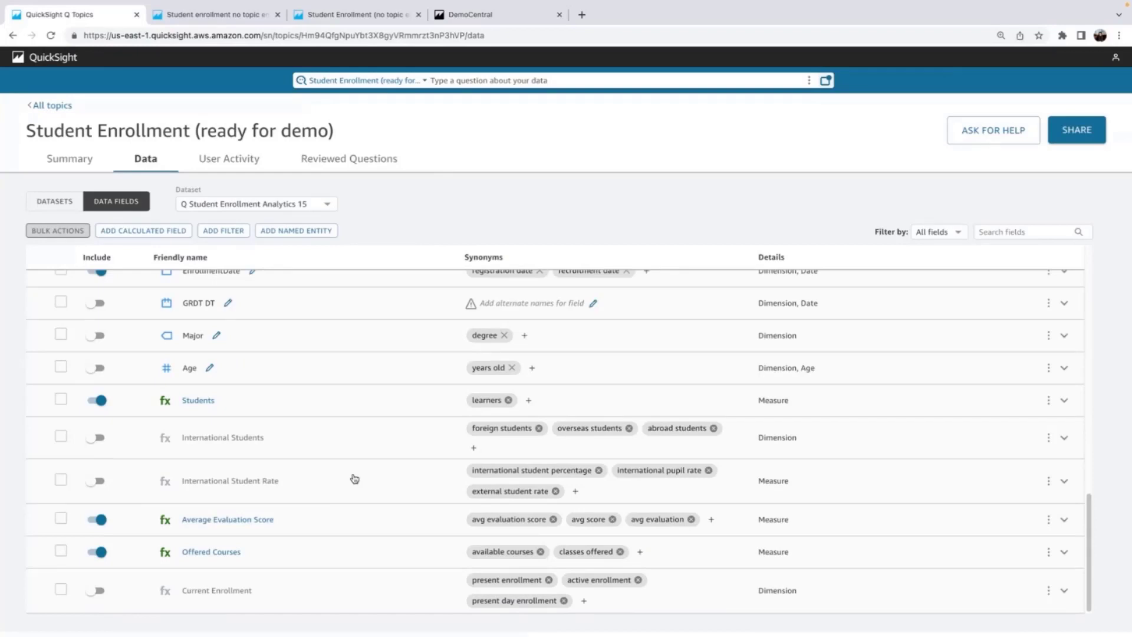
pyautogui.scroll(10, 425, 361)
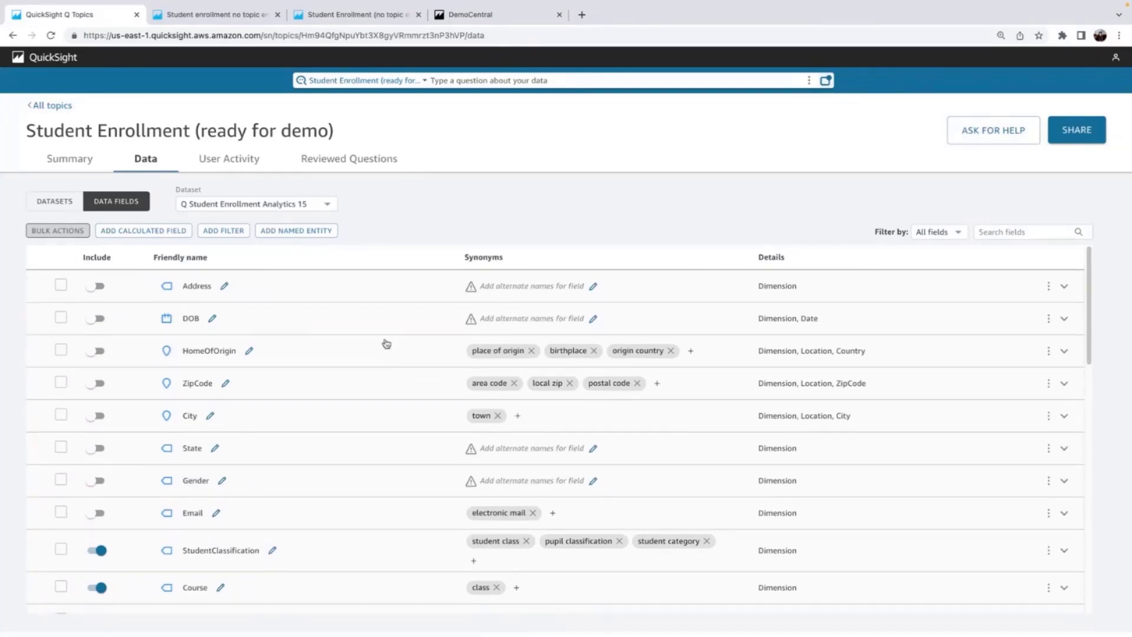
pyautogui.click(99, 353)
pyautogui.click(99, 285)
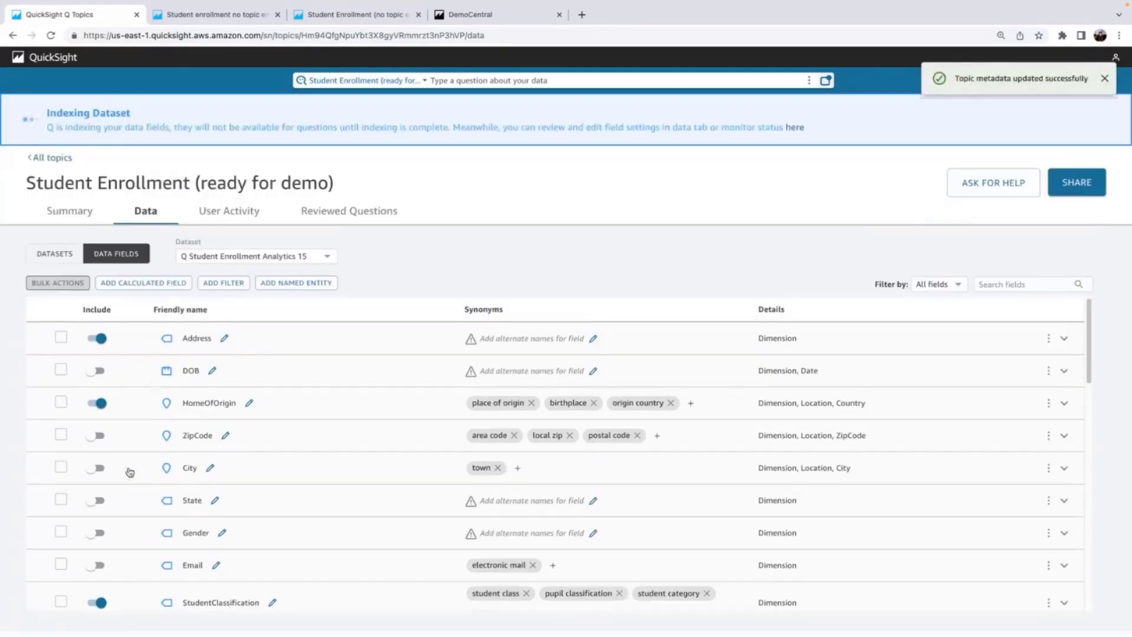
# Step: Include the City, State and Gender fields in the topic
pyautogui.scroll(-1, 126, 467)
pyautogui.click(98, 431)
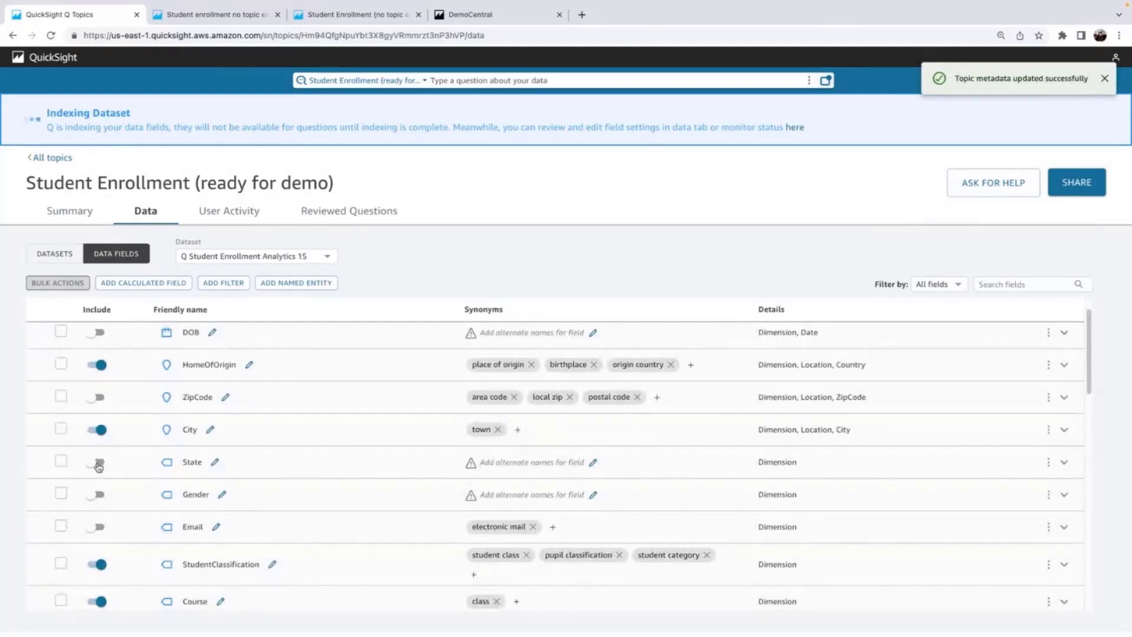
pyautogui.click(99, 463)
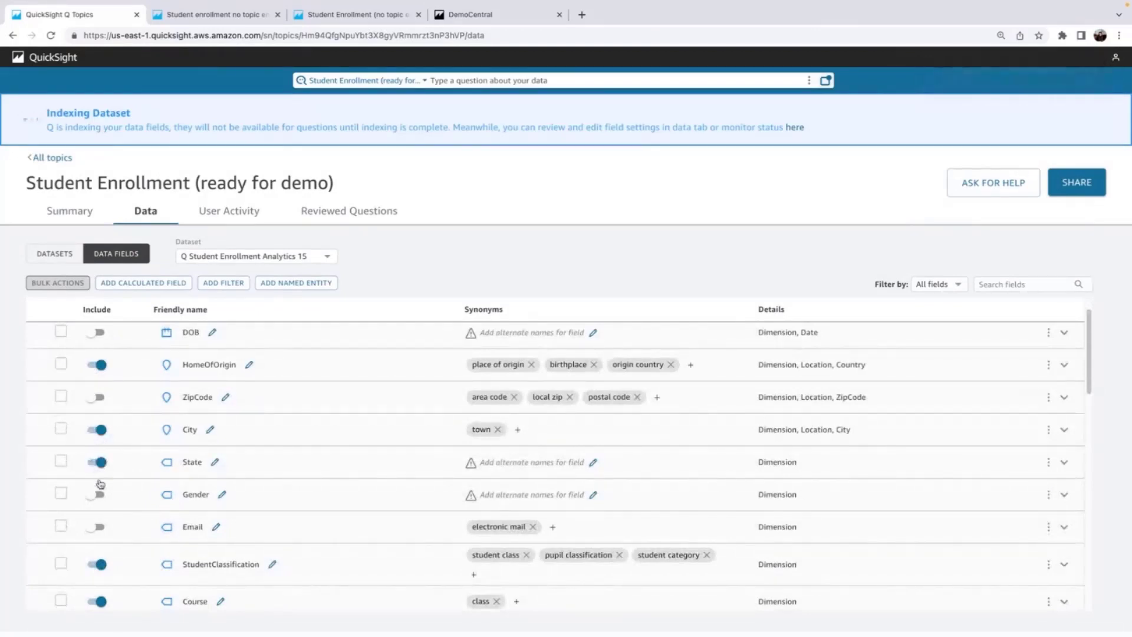
pyautogui.click(99, 495)
# Step: Include the Email field in the topic
pyautogui.click(98, 526)
pyautogui.scroll(-3, 135, 529)
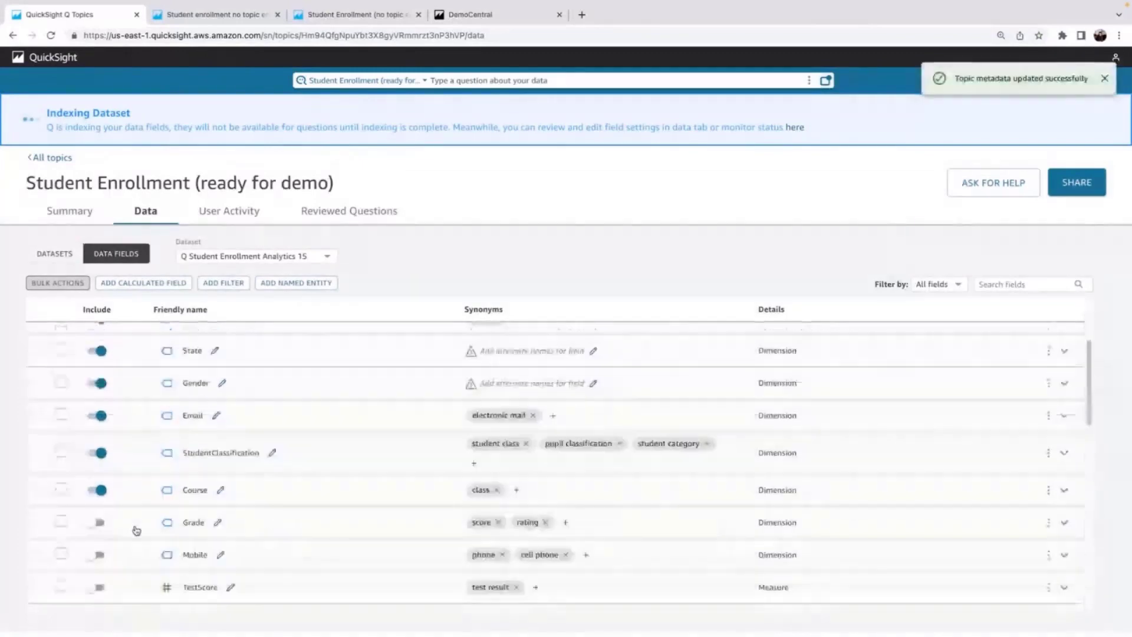
pyautogui.scroll(-7, 136, 529)
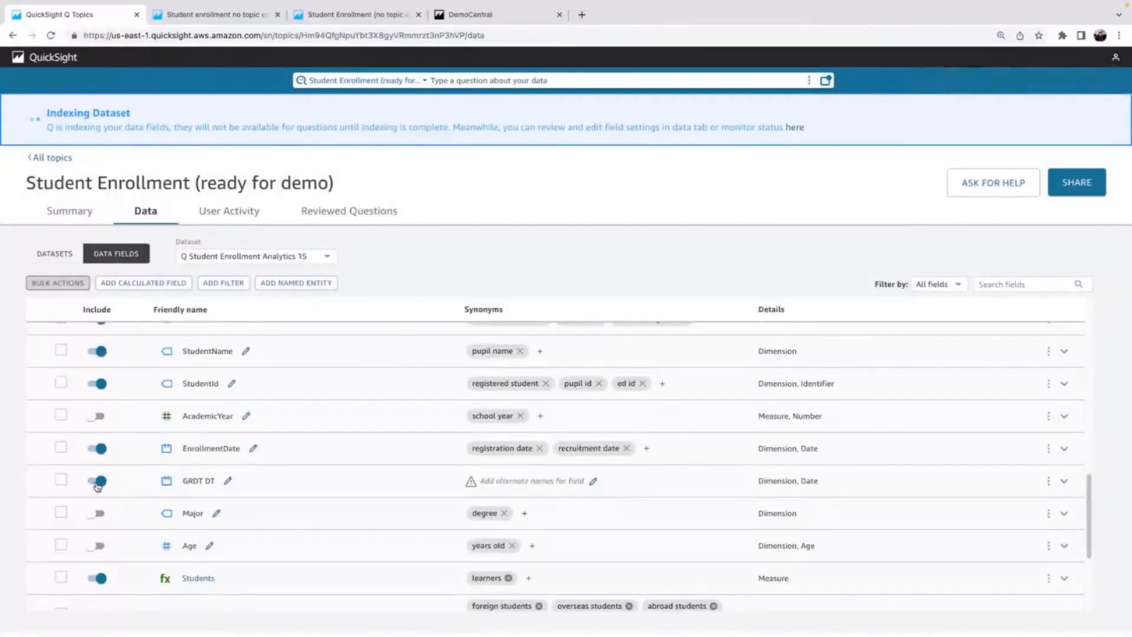
# Step: Replace the GRDT DT field name with 'Graduation Date' and collapse its details
pyautogui.click(230, 482)
pyautogui.moveTo(240, 479); pyautogui.dragTo(184, 481)
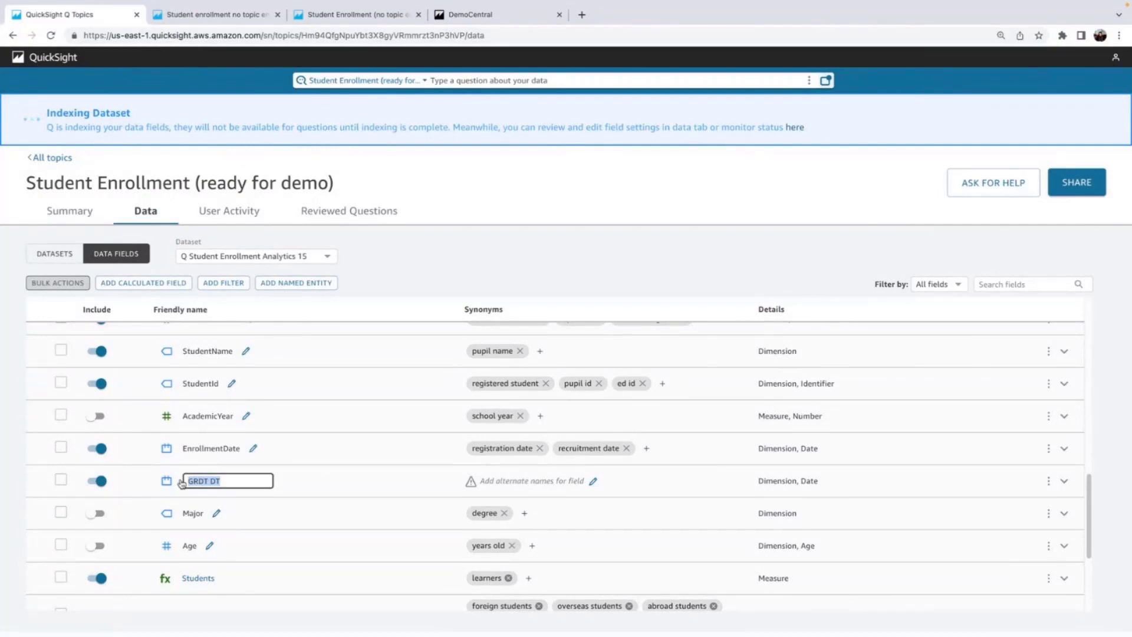
pyautogui.write('Grad')
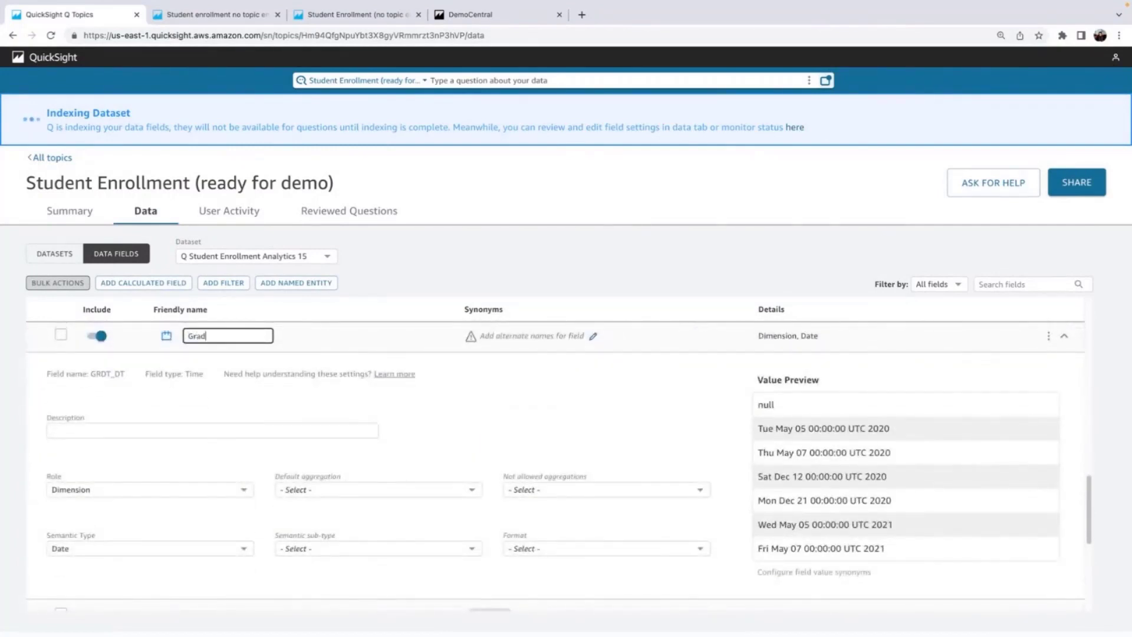
pyautogui.write('uation Date')
pyautogui.press('Return')
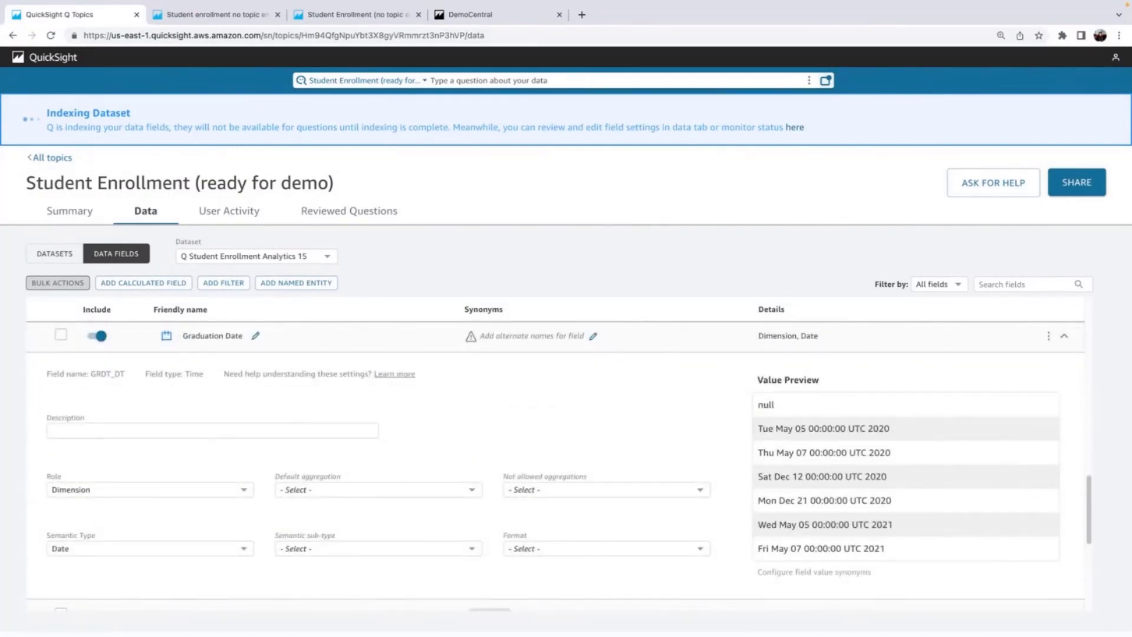
pyautogui.click(295, 339)
# Step: Remove the 'town' synonym from the City field
pyautogui.scroll(-1, 273, 402)
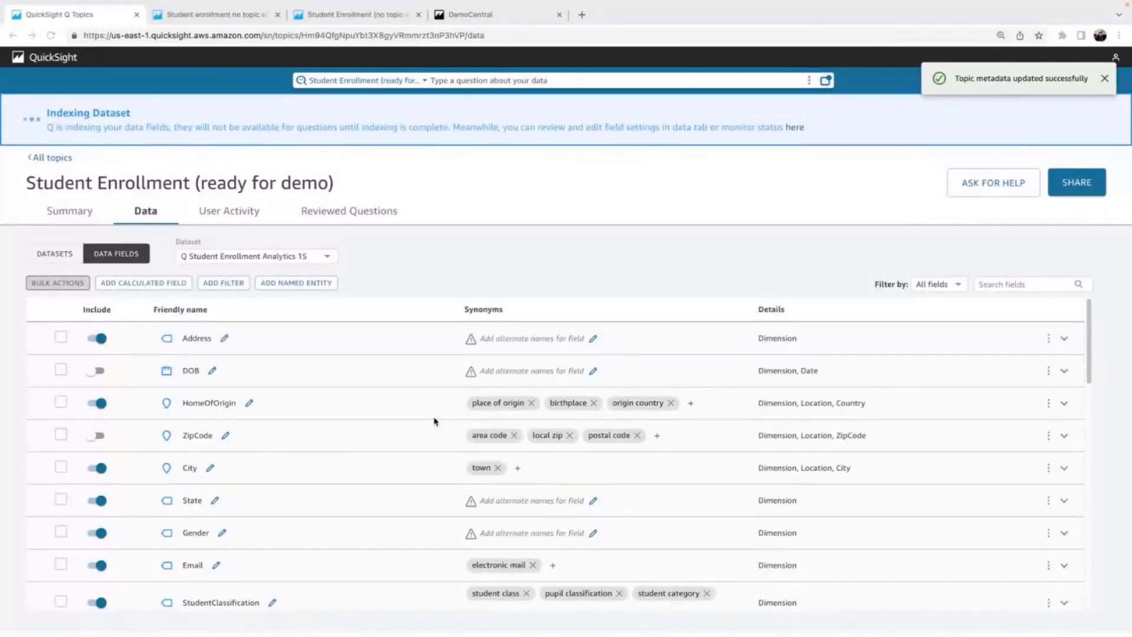
pyautogui.scroll(-1, 639, 485)
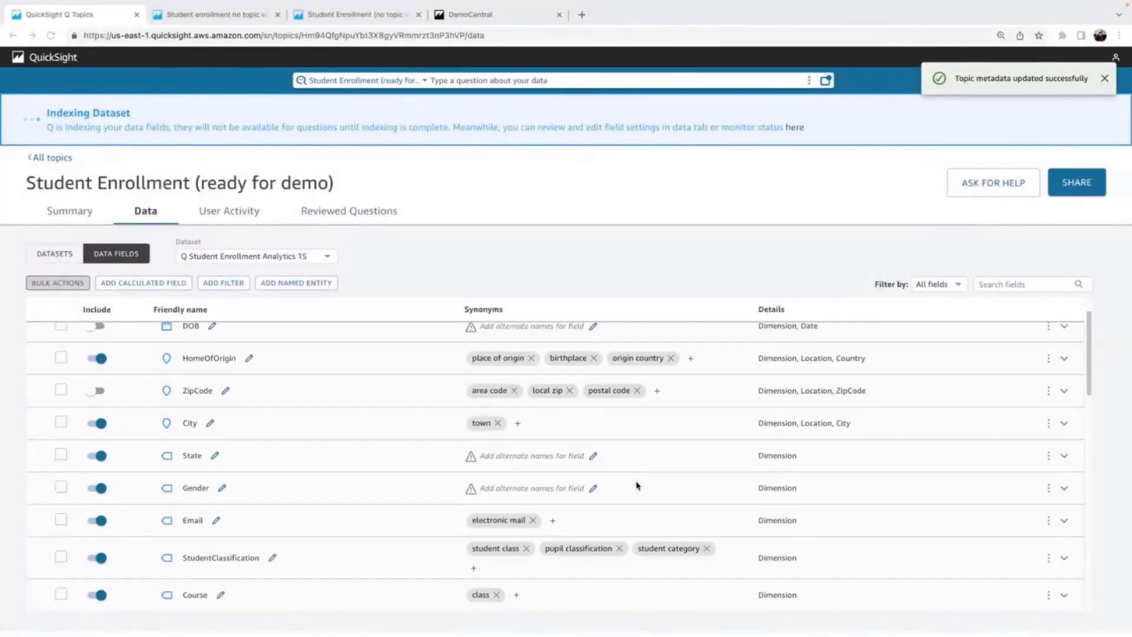
pyautogui.click(498, 424)
# Step: Add 'cohort' as a synonym for StudentClassification
pyautogui.scroll(-3, 589, 470)
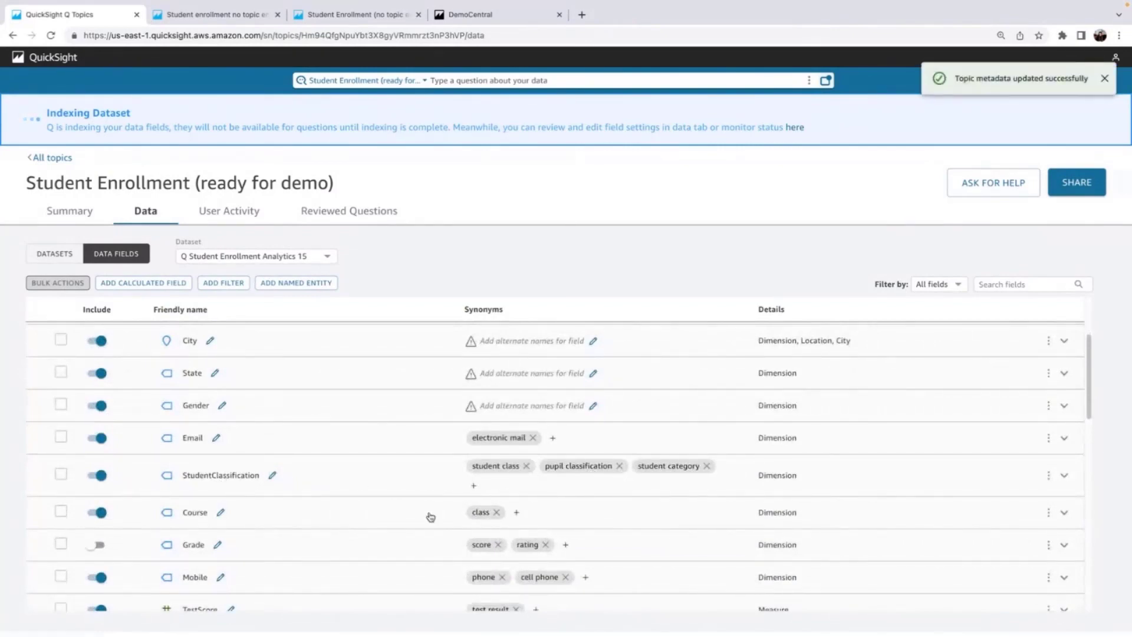
pyautogui.click(474, 485)
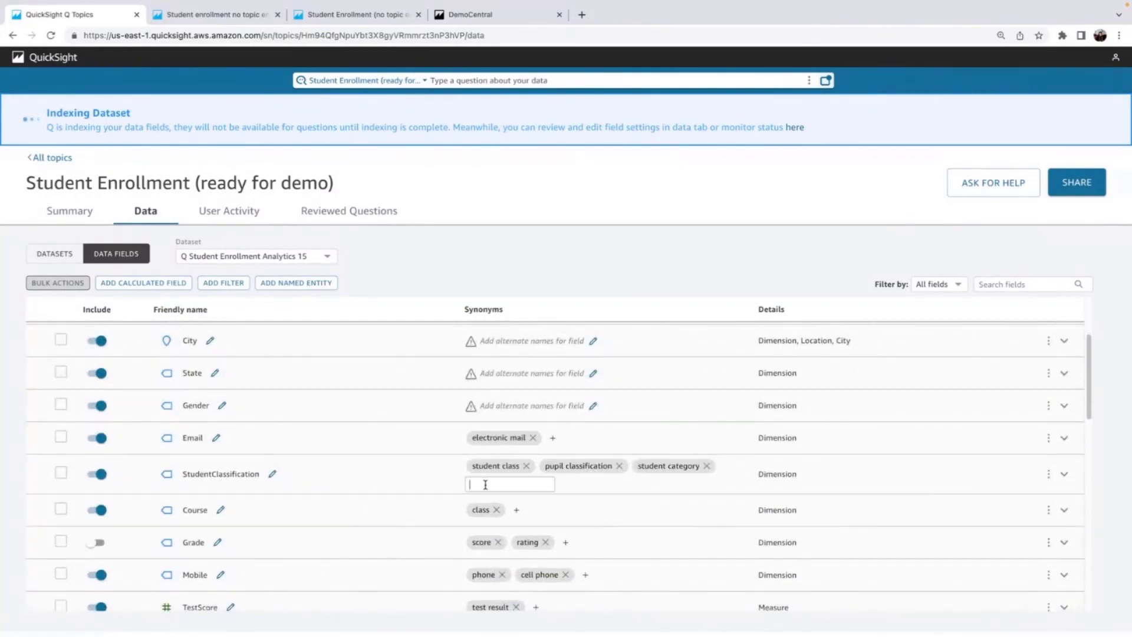
pyautogui.write('cohort')
pyautogui.press('Return')
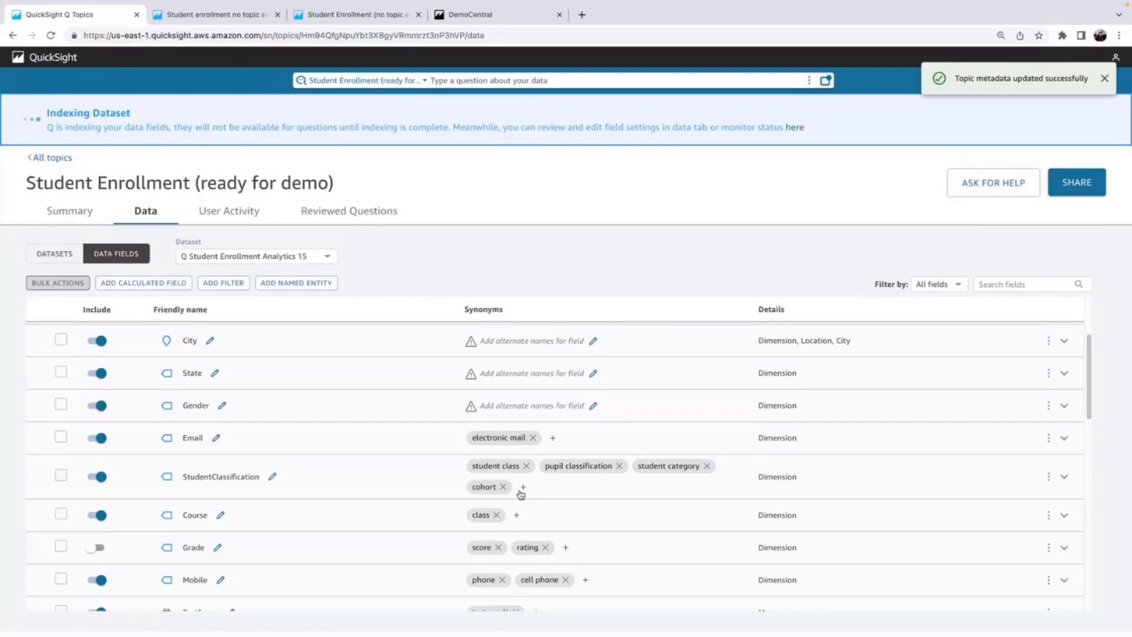
# Step: Remove the 'eq score' synonym from EvaluationScore
pyautogui.scroll(-4, 649, 519)
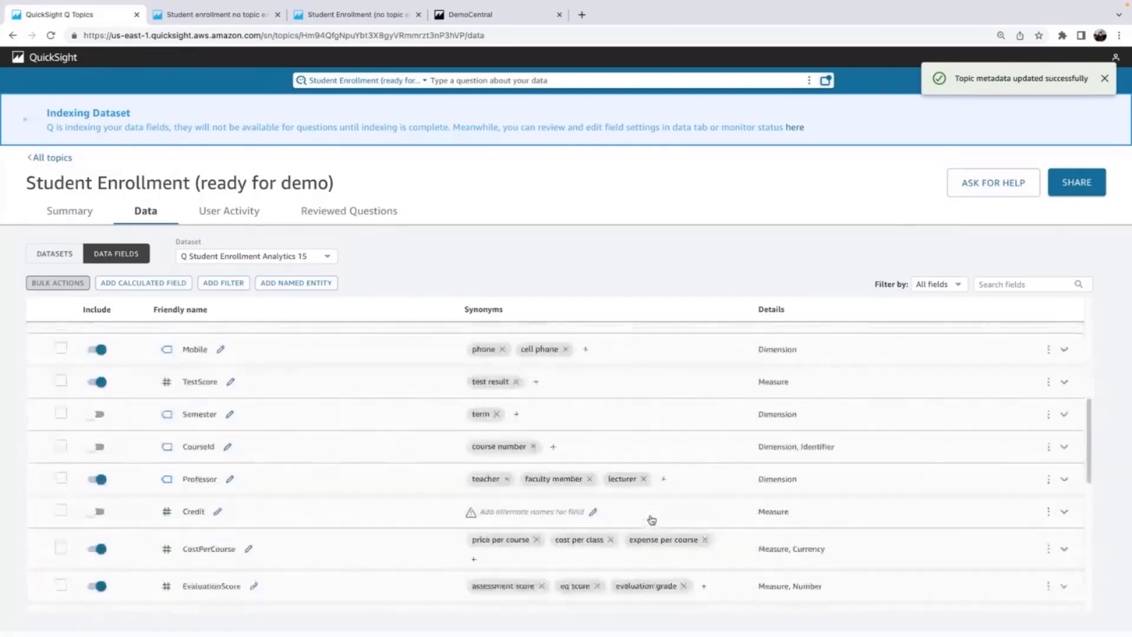
pyautogui.scroll(-2, 652, 519)
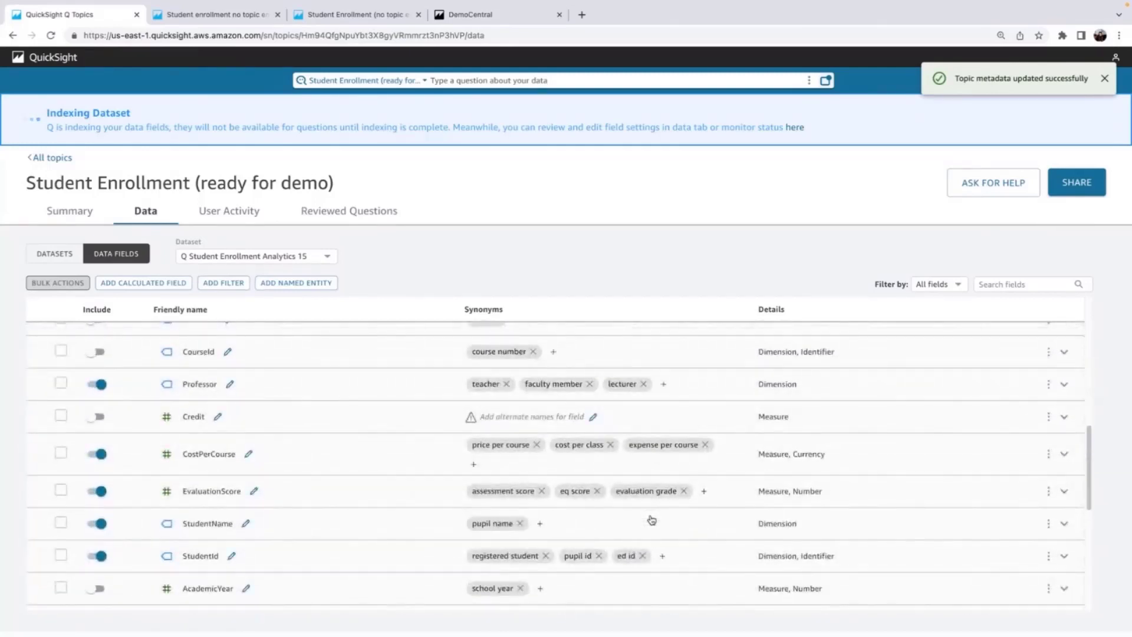
pyautogui.click(596, 491)
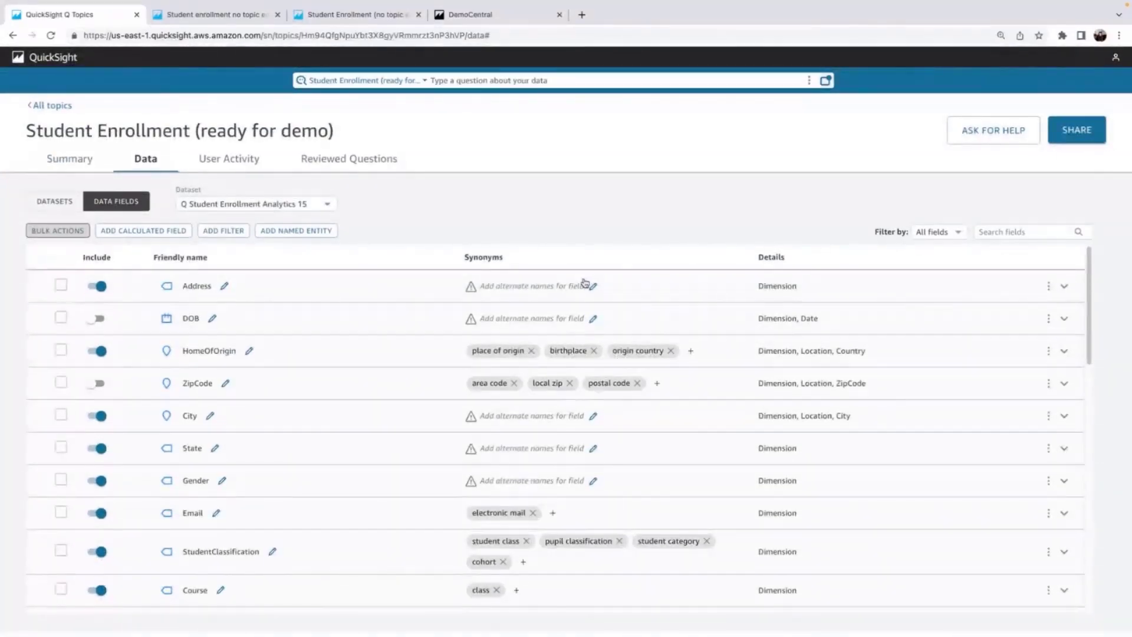
pyautogui.click(350, 347)
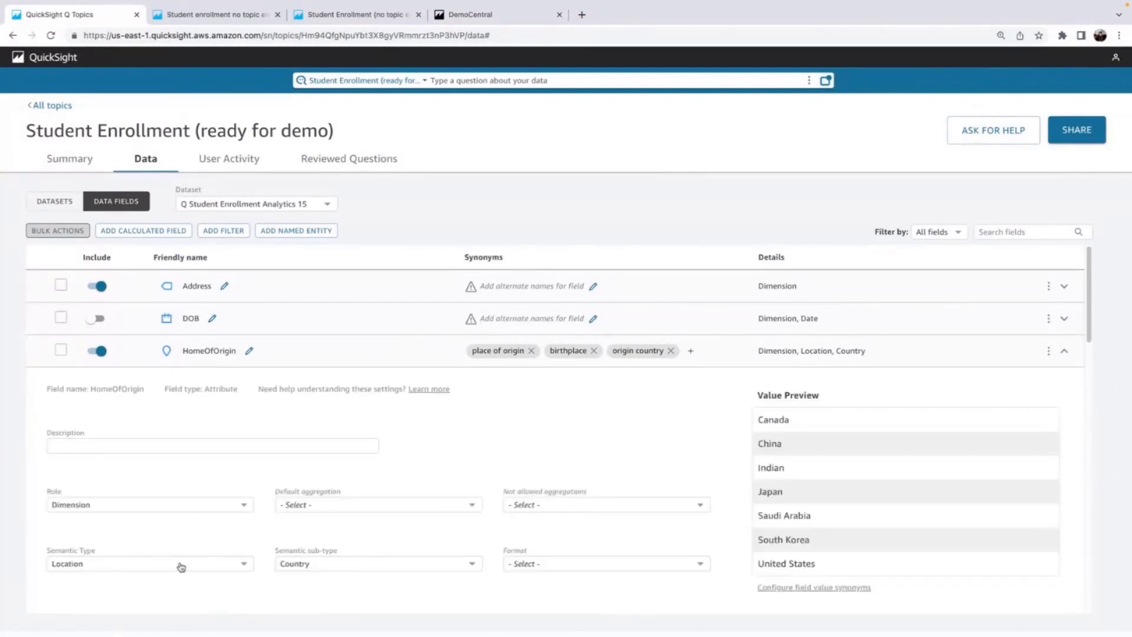
pyautogui.scroll(-1, 182, 567)
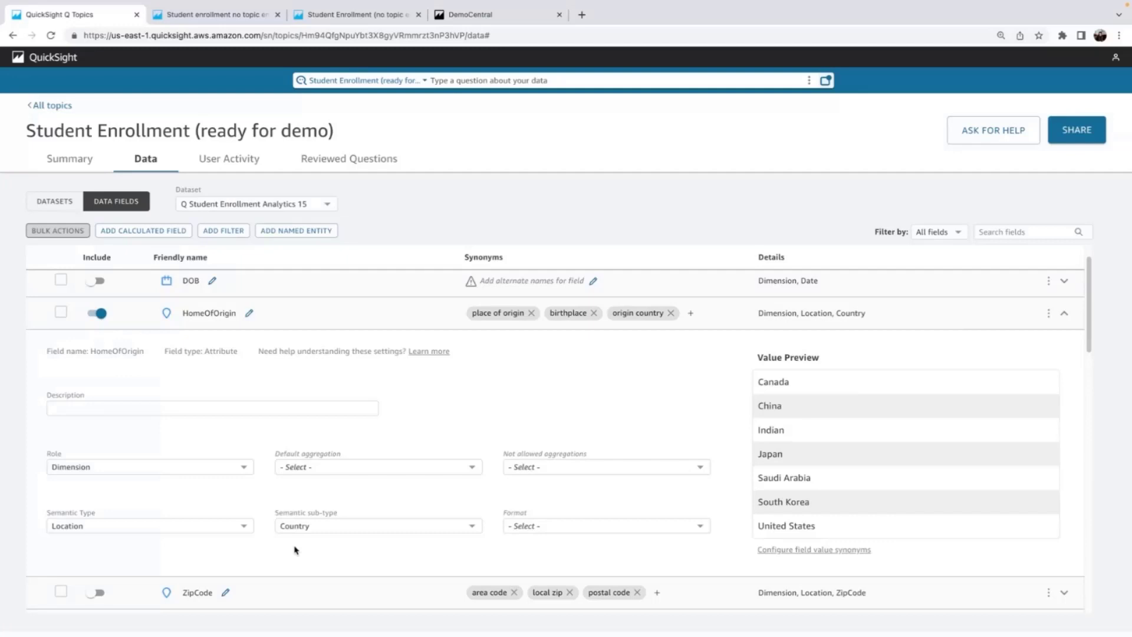
pyautogui.scroll(-3, 295, 548)
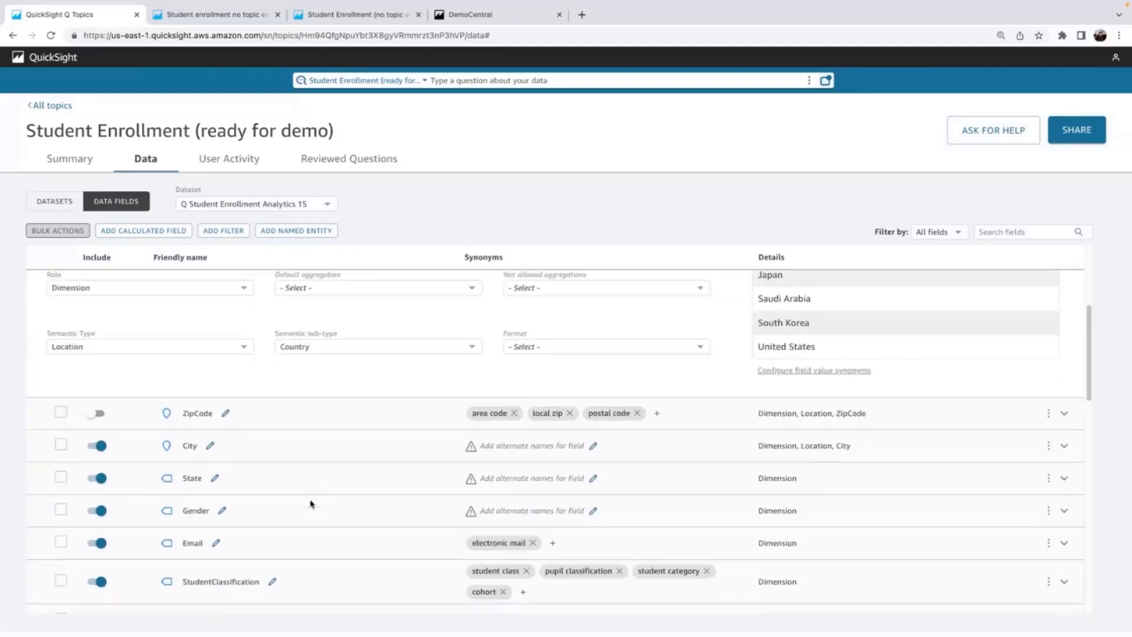
pyautogui.scroll(-3, 311, 504)
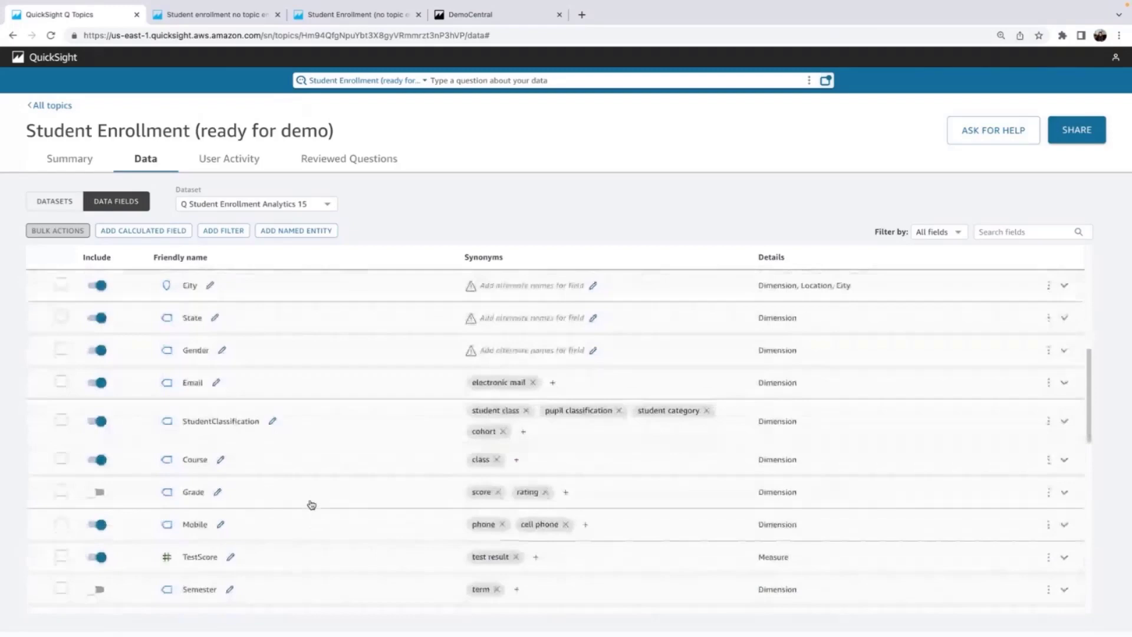
# Step: Set the Professor field's semantic type to Person
pyautogui.scroll(-3, 311, 504)
pyautogui.click(286, 495)
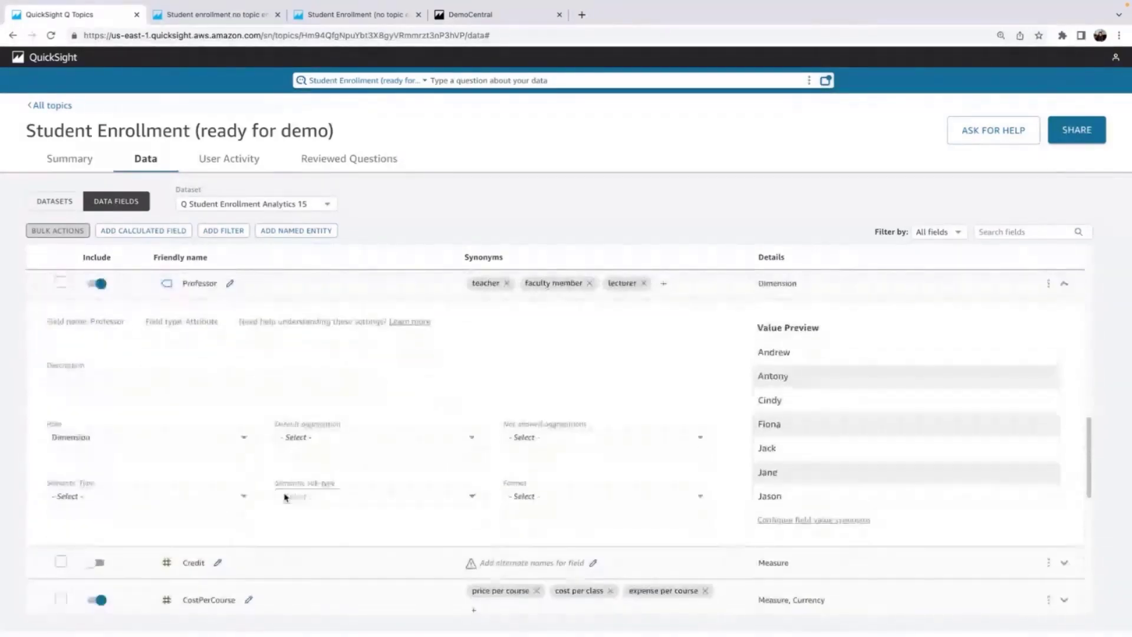
pyautogui.click(192, 498)
pyautogui.click(133, 606)
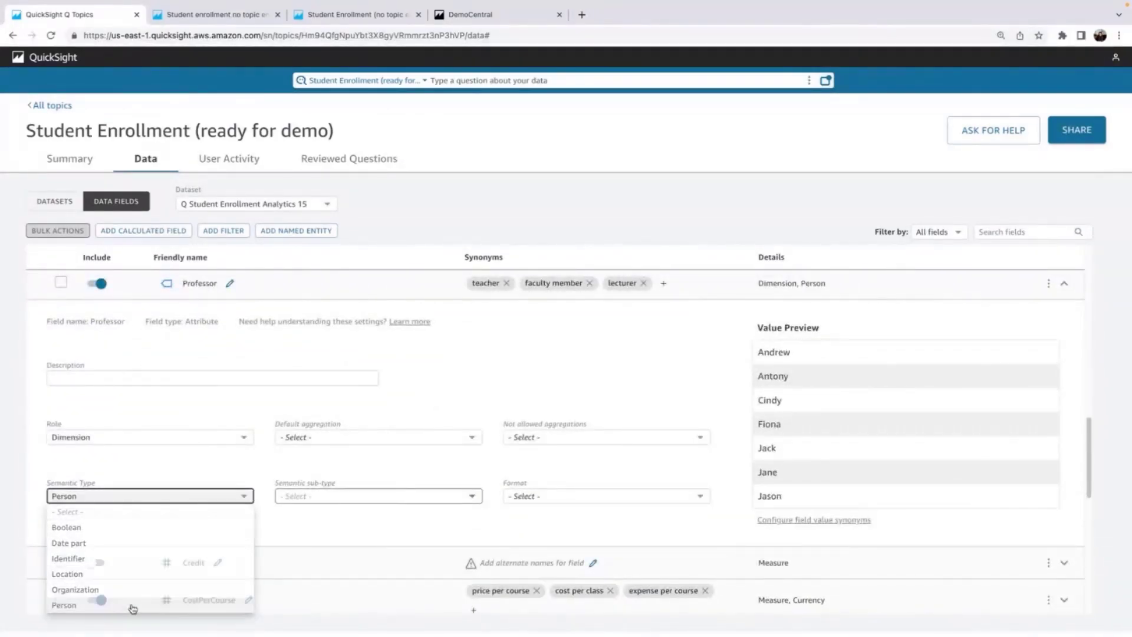
# Step: Set the StudentName field's semantic type to Person and collapse its settings
pyautogui.scroll(-4, 328, 455)
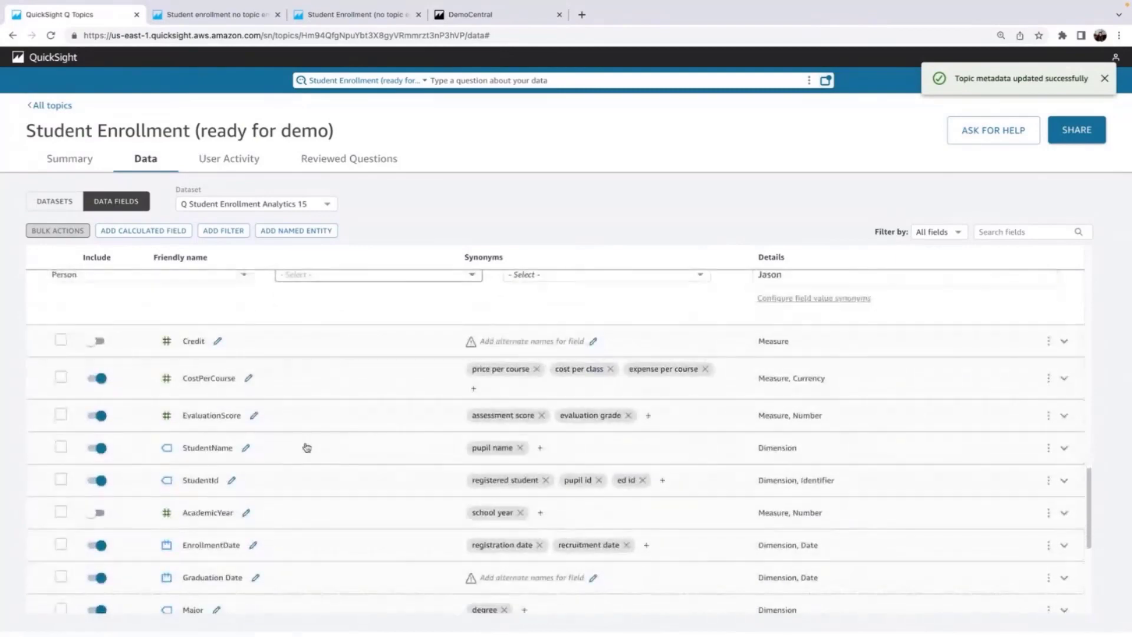
pyautogui.click(306, 447)
pyautogui.click(200, 498)
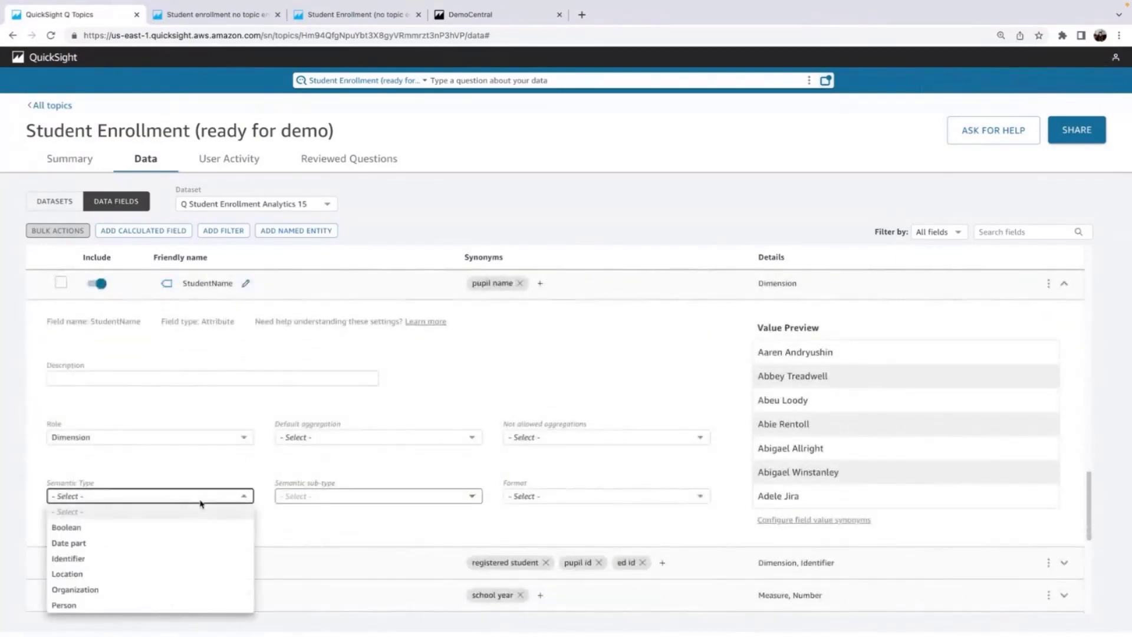
pyautogui.click(127, 606)
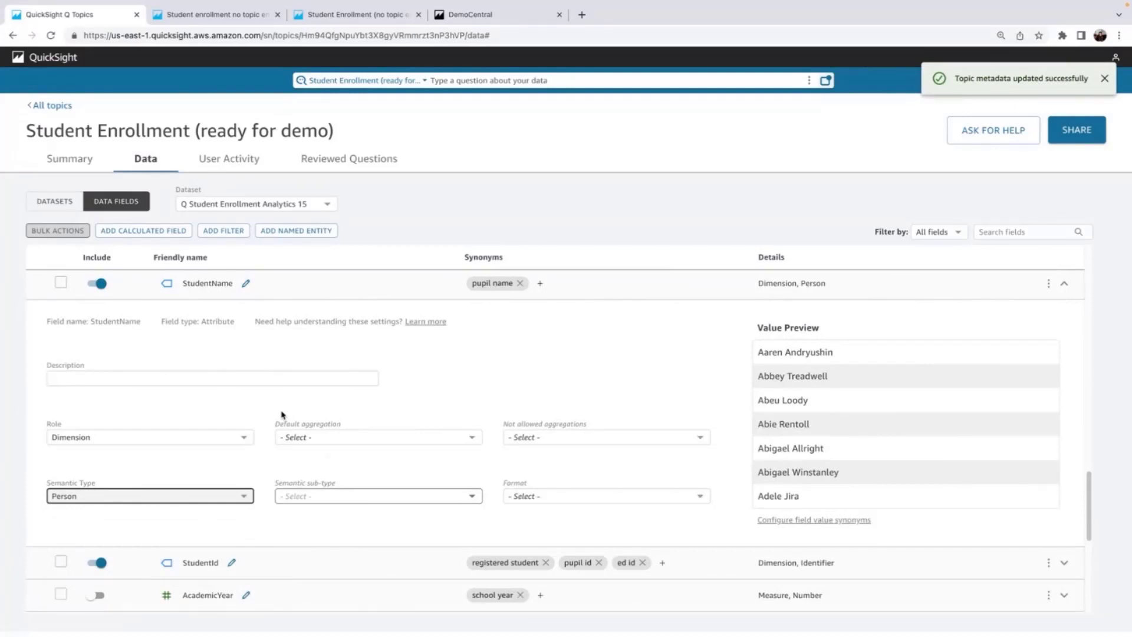
pyautogui.click(380, 286)
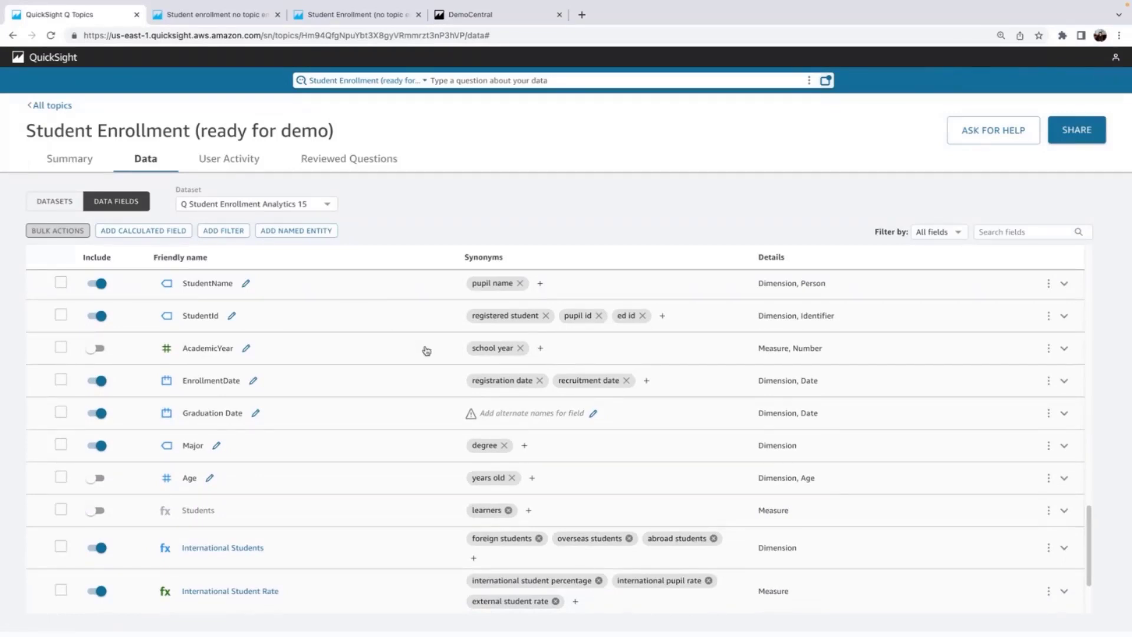
pyautogui.scroll(-1, 429, 406)
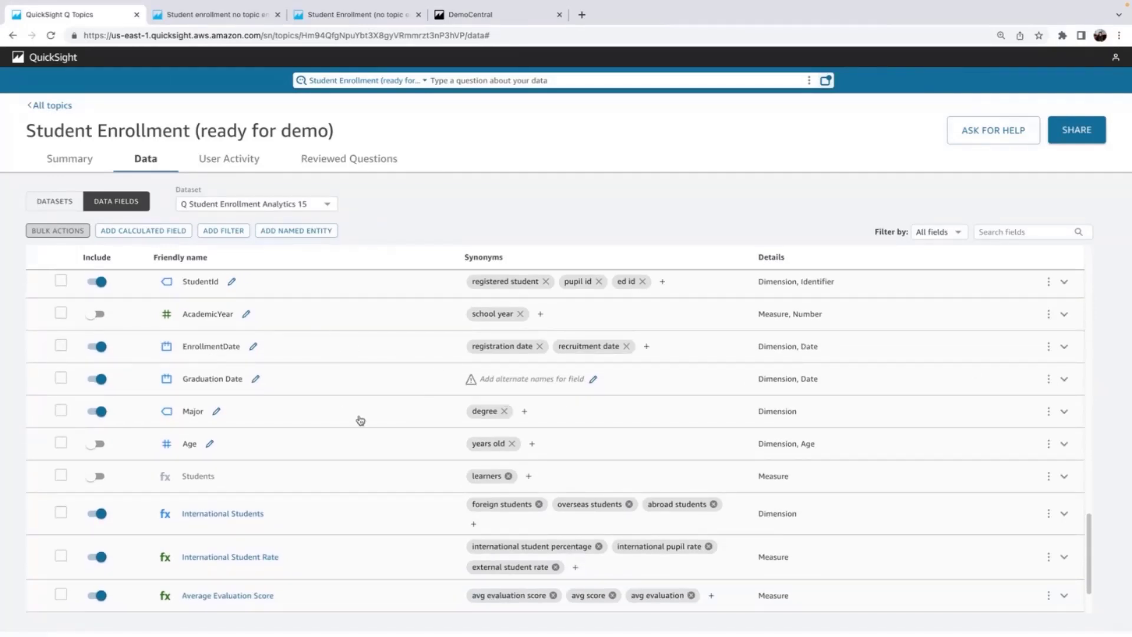
# Step: Give EvaluationScore an Average default aggregation and add Sum to its not-allowed aggregations
pyautogui.scroll(-1, 360, 420)
pyautogui.scroll(-1, 360, 420)
pyautogui.scroll(5, 360, 420)
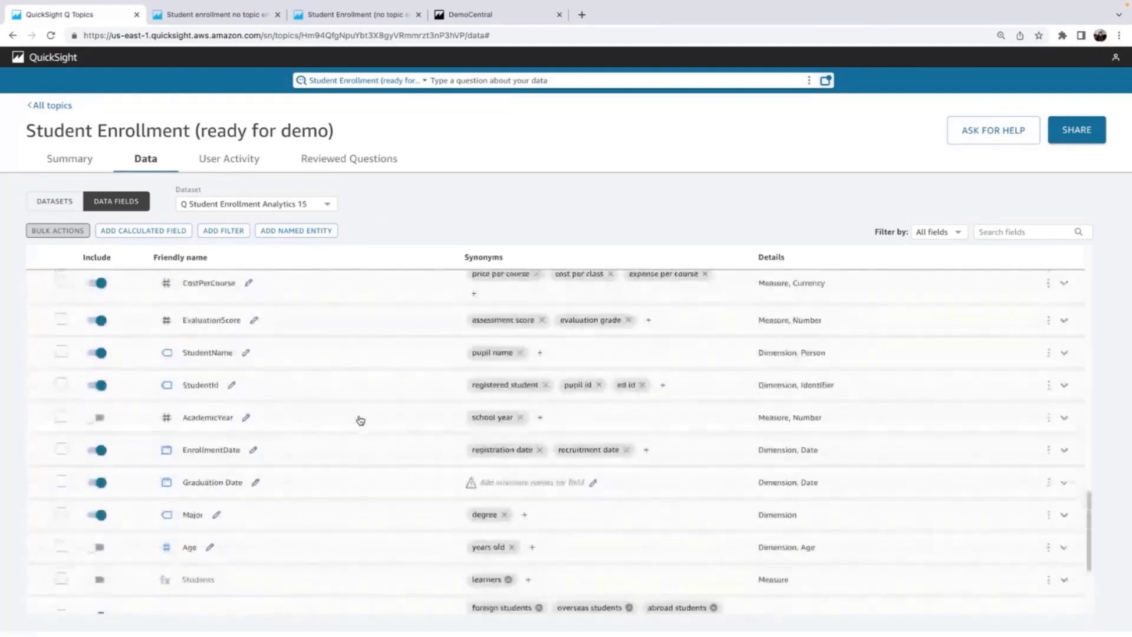
pyautogui.click(321, 434)
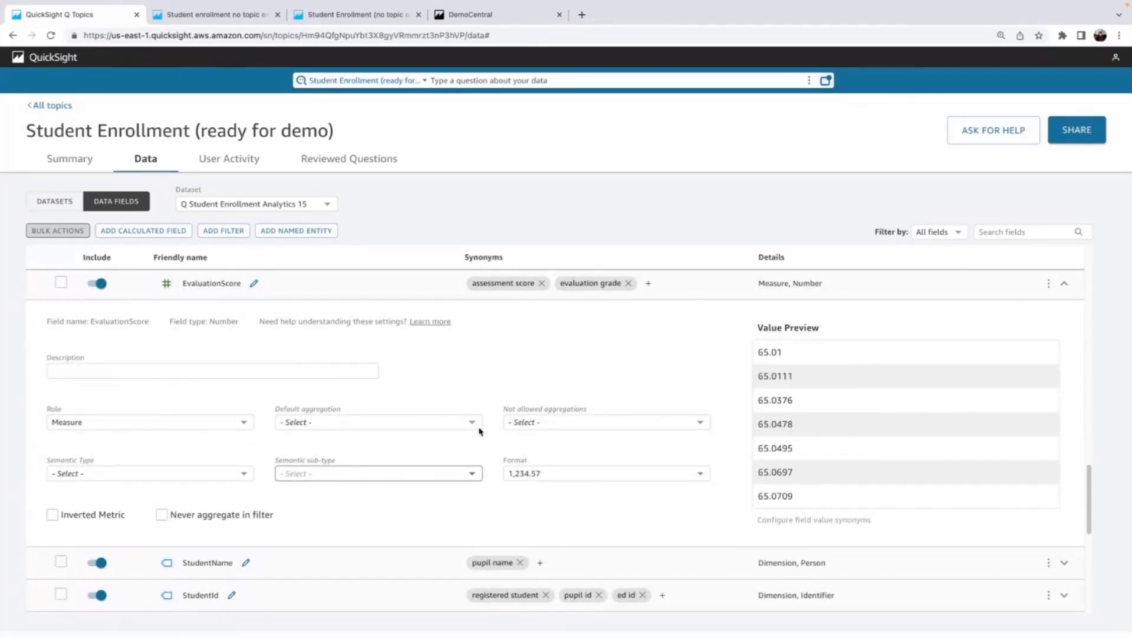
pyautogui.click(432, 426)
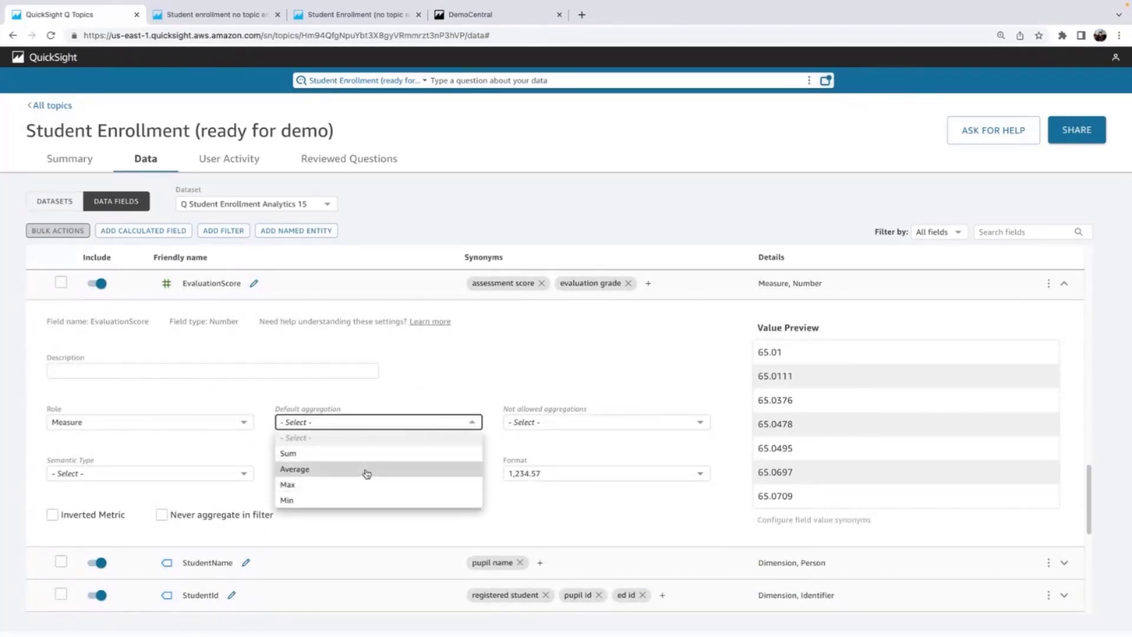
pyautogui.click(366, 470)
pyautogui.click(531, 423)
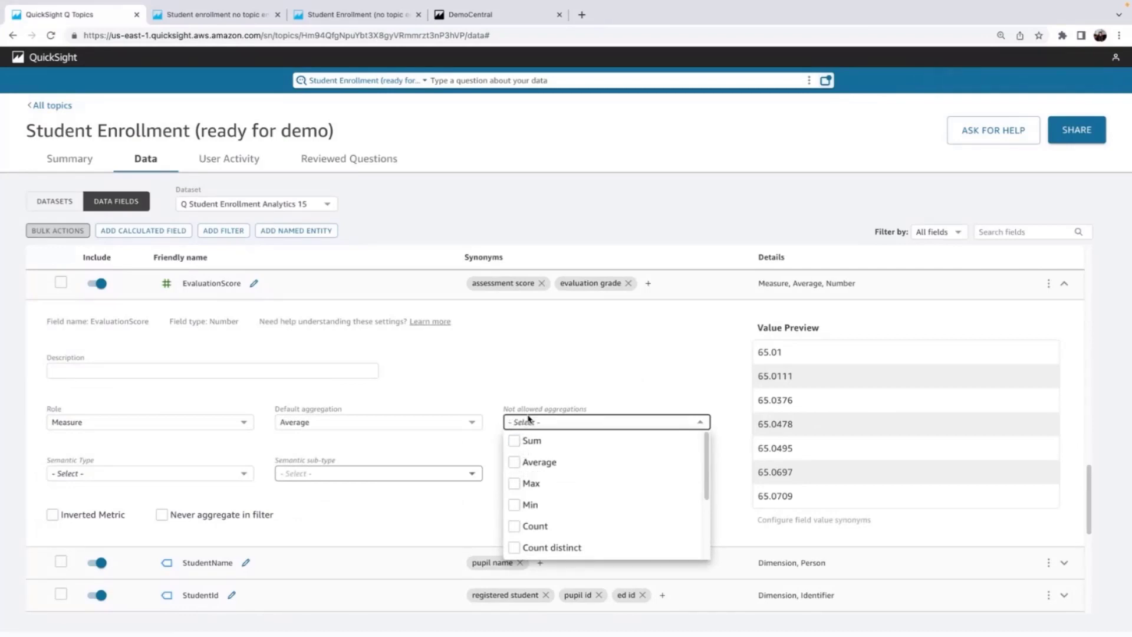
pyautogui.click(515, 441)
pyautogui.click(602, 365)
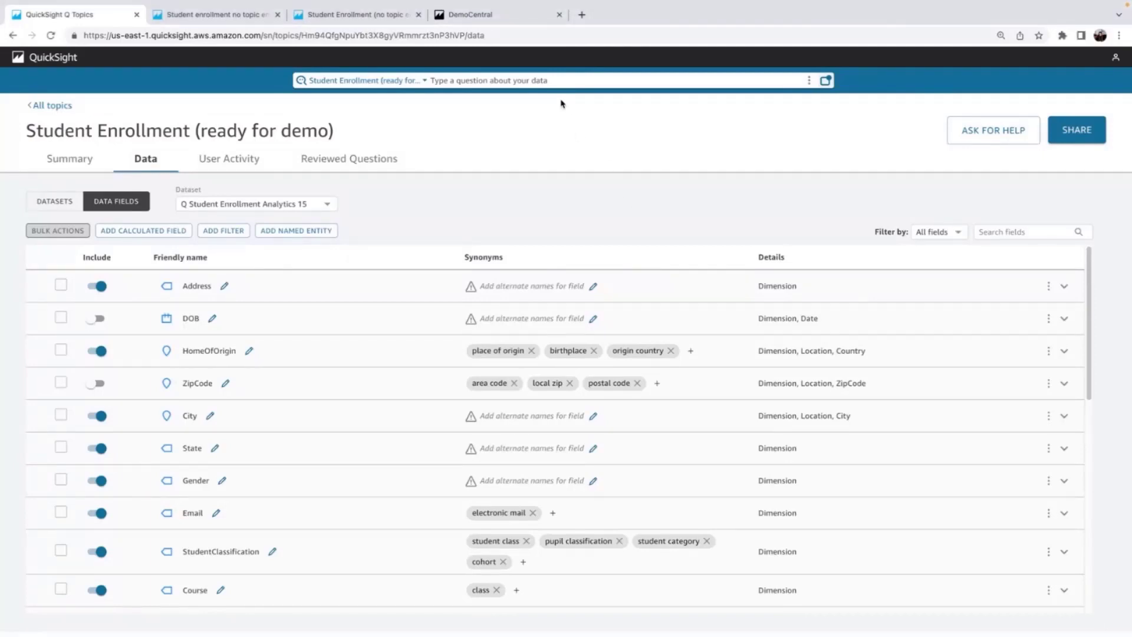
# Step: Ask Q how many students were failing computer science this year and confirm the answer of 228
pyautogui.click(550, 81)
pyautogui.write('how many students were failing computer science this year')
pyautogui.press('Return')
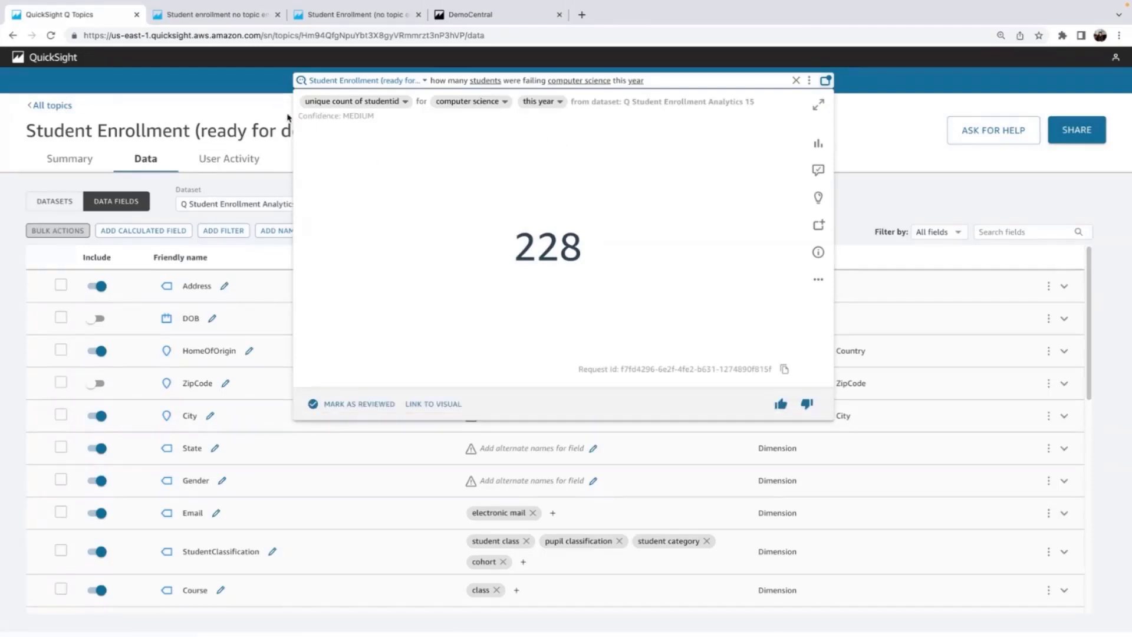
pyautogui.click(469, 105)
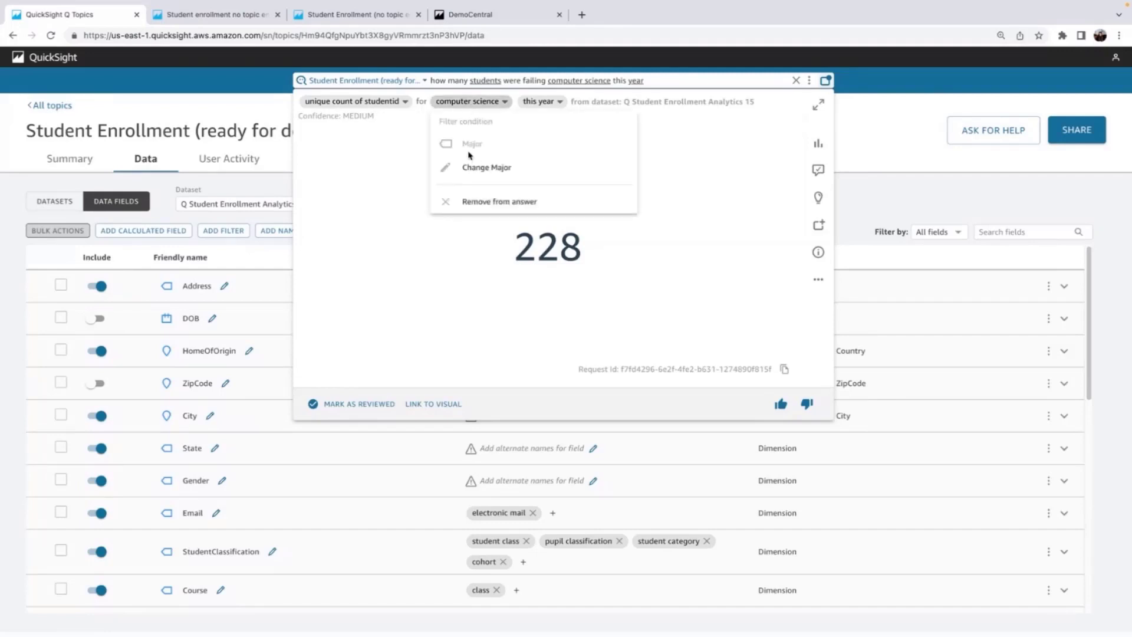
pyautogui.click(470, 106)
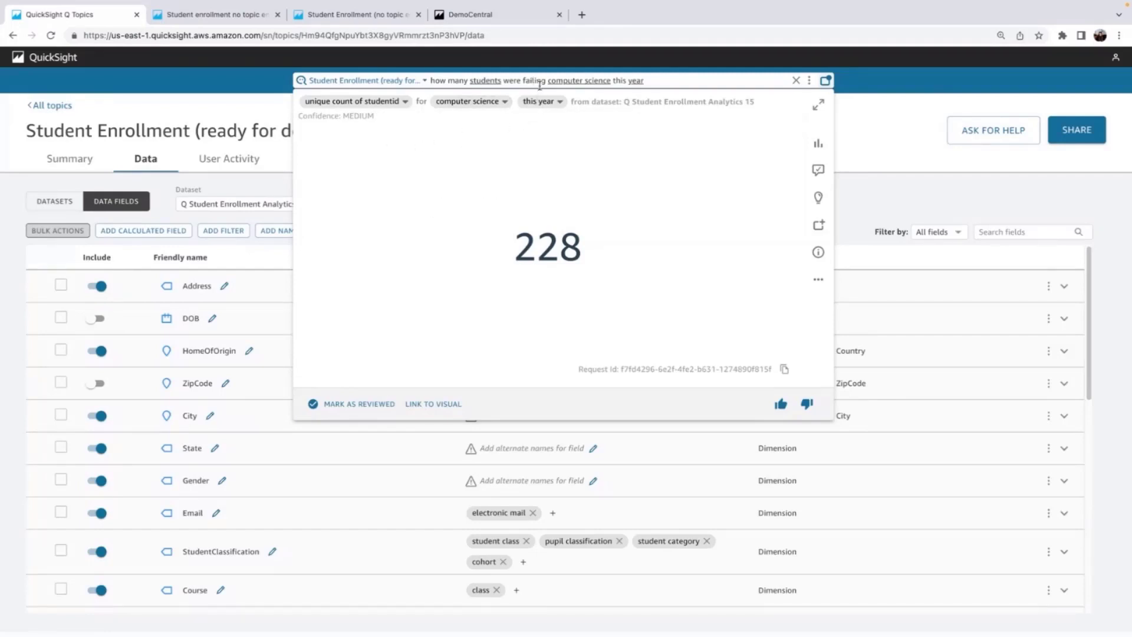
pyautogui.click(875, 194)
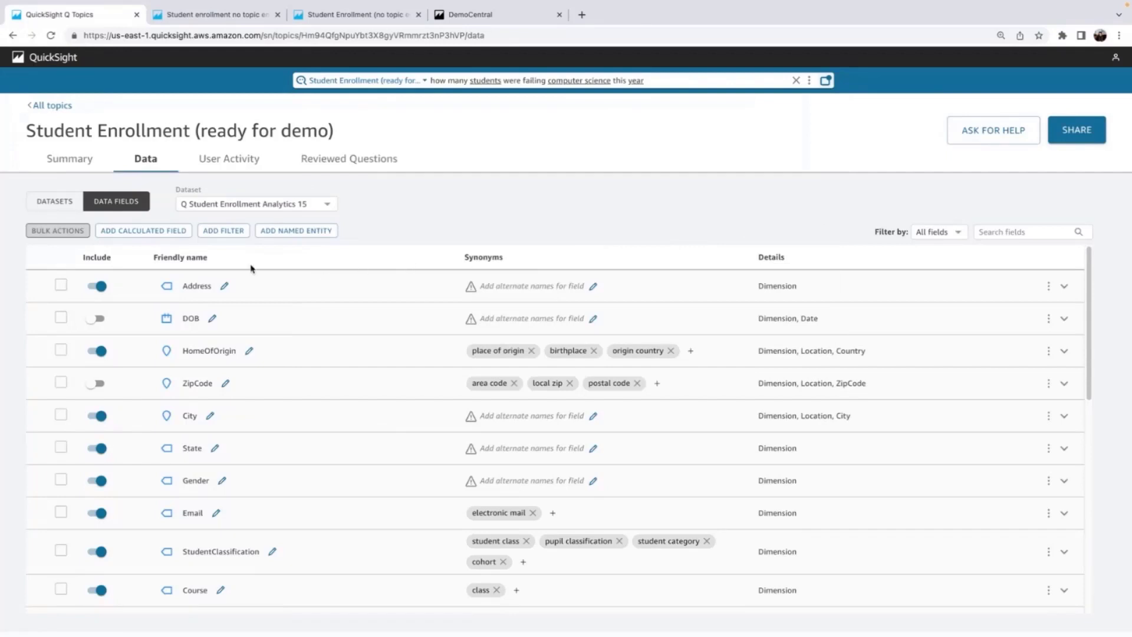
# Step: Create a topic filter 'Failing' on TestScore with the rule Less than 69, and save it
pyautogui.click(224, 231)
pyautogui.click(447, 154)
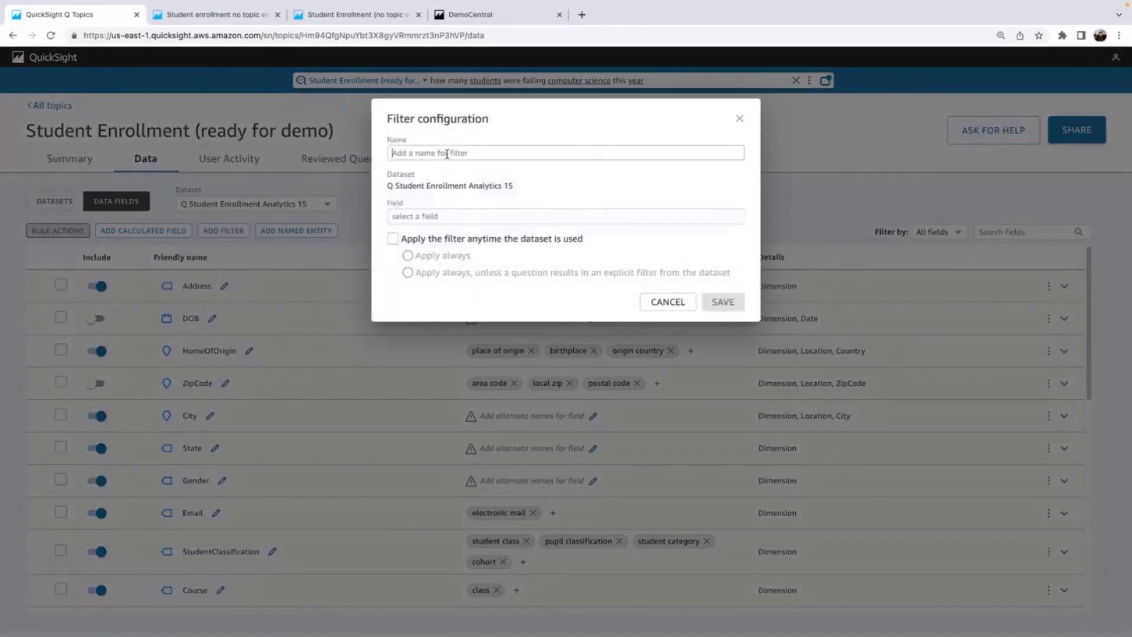
pyautogui.write('Failing')
pyautogui.click(442, 216)
pyautogui.write('test')
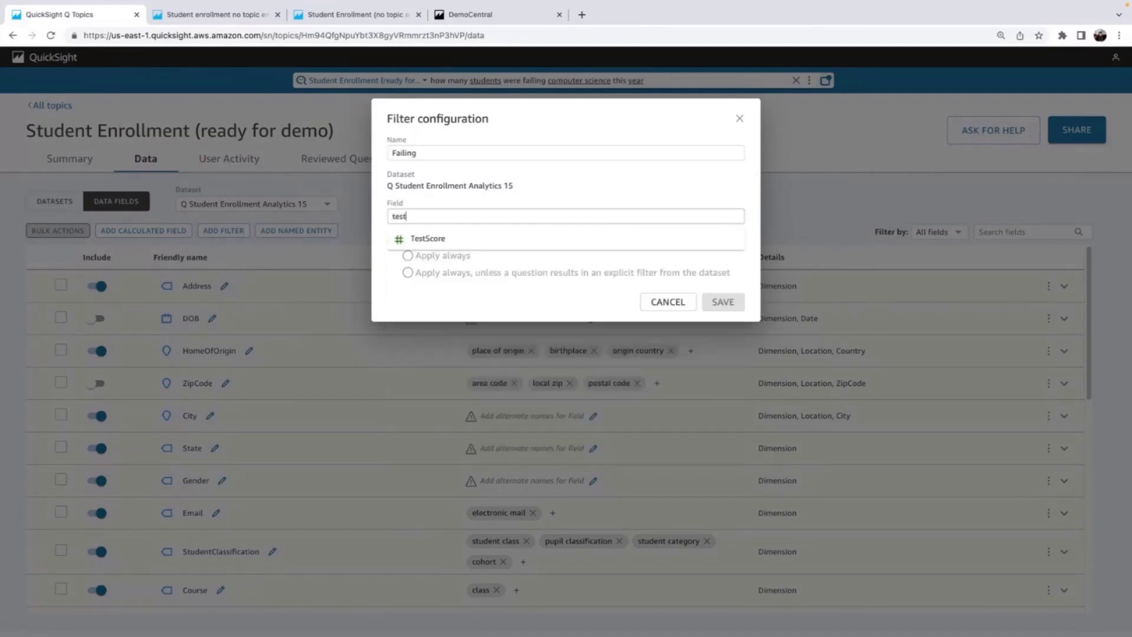
pyautogui.click(446, 238)
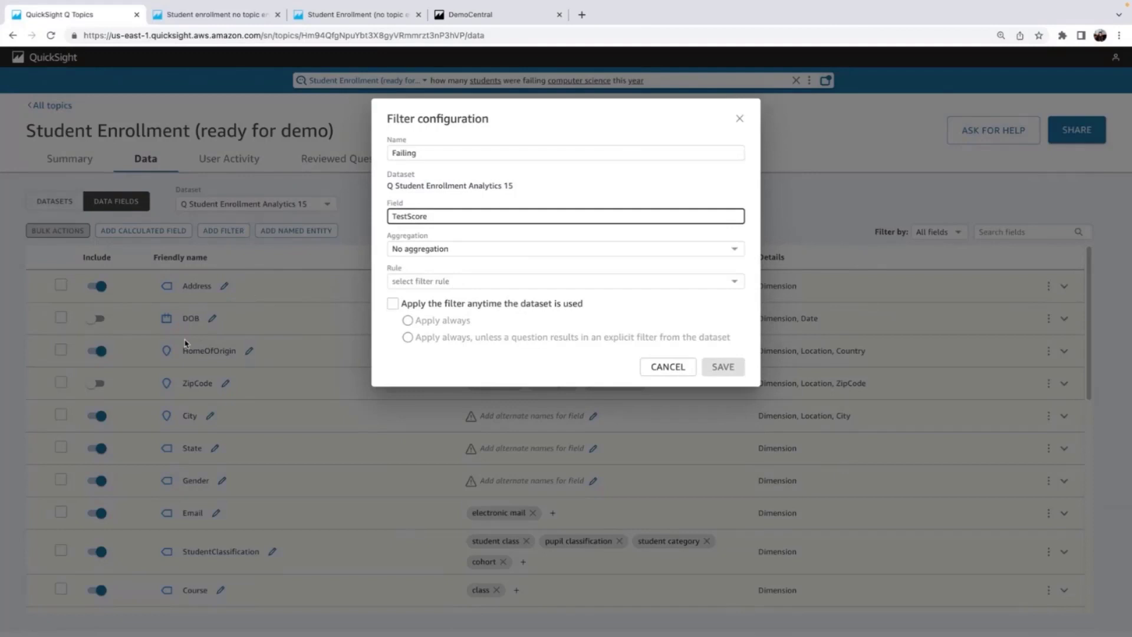
pyautogui.click(443, 281)
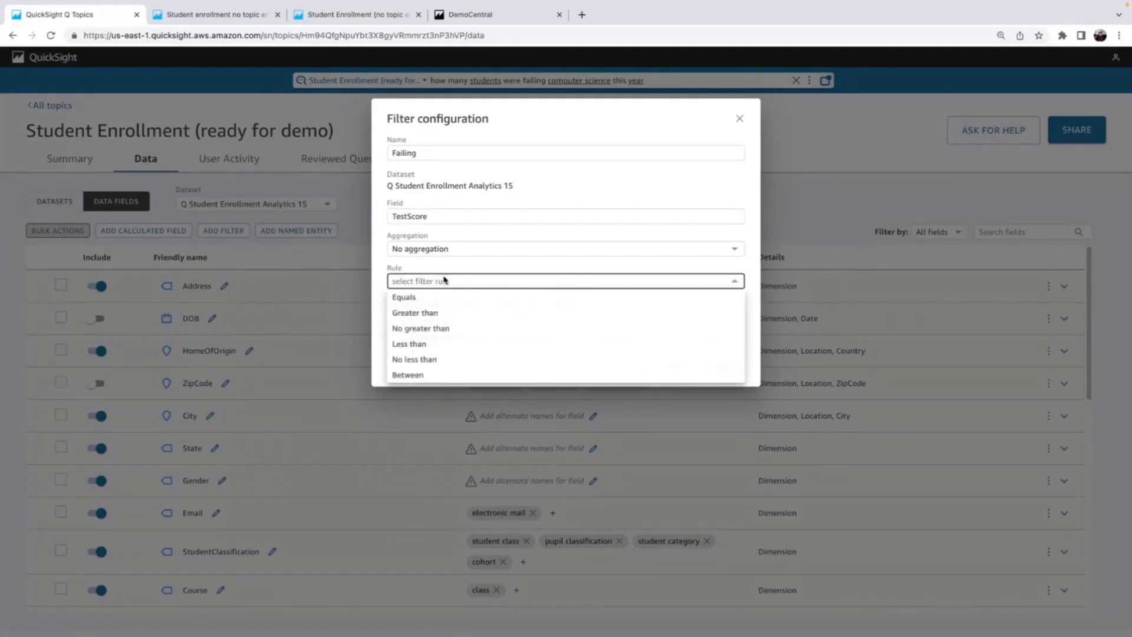
pyautogui.click(441, 345)
pyautogui.click(438, 319)
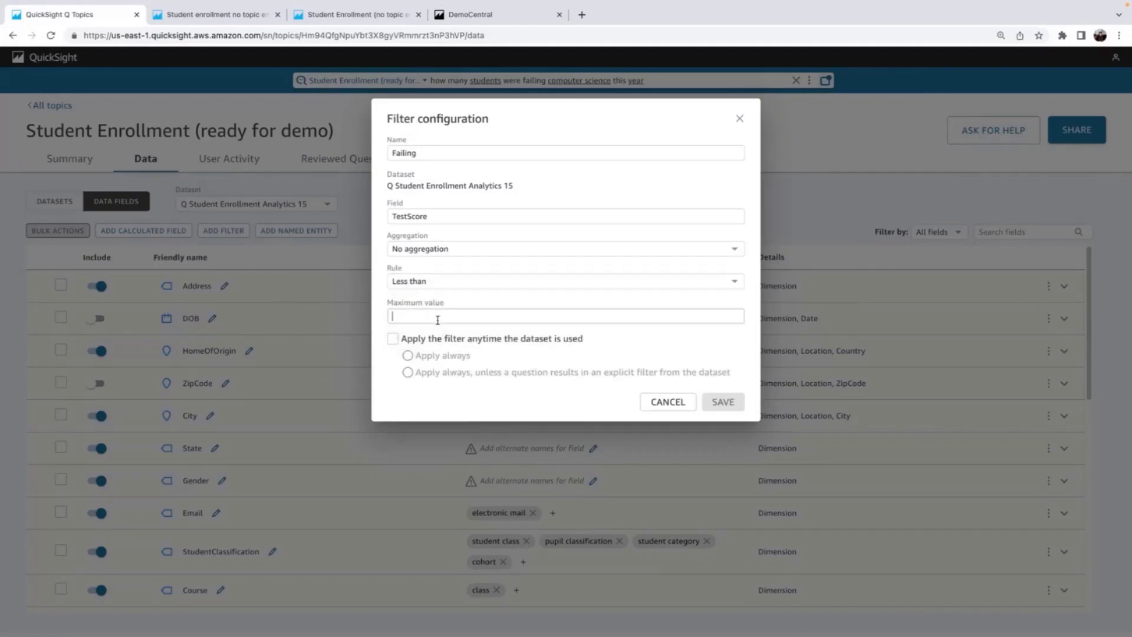
pyautogui.write('69')
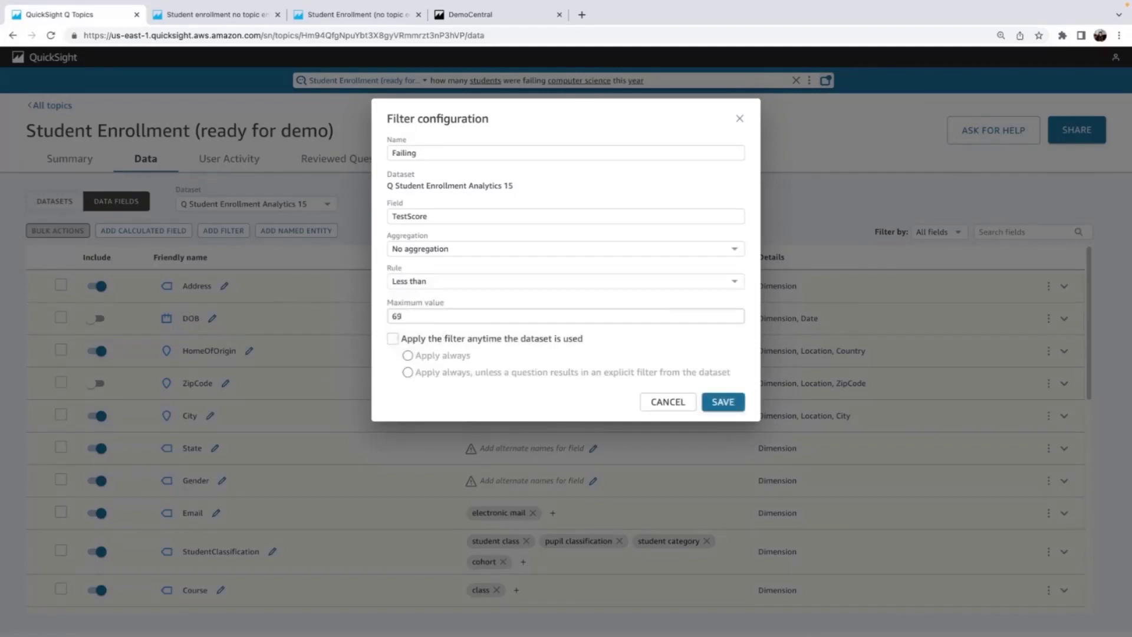
pyautogui.click(715, 406)
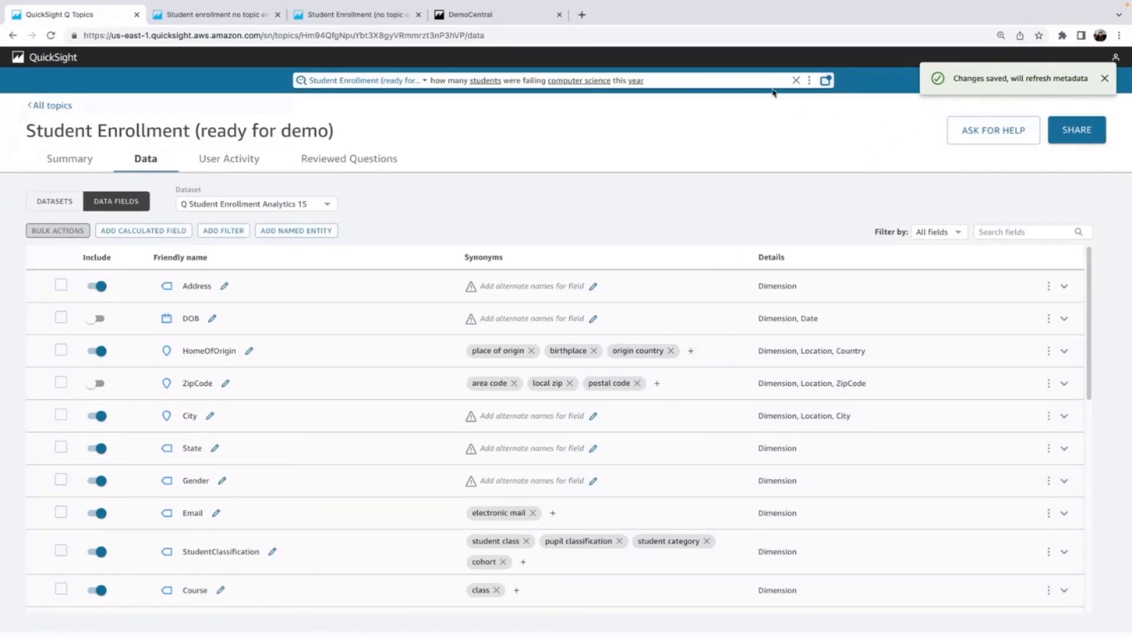
pyautogui.click(744, 80)
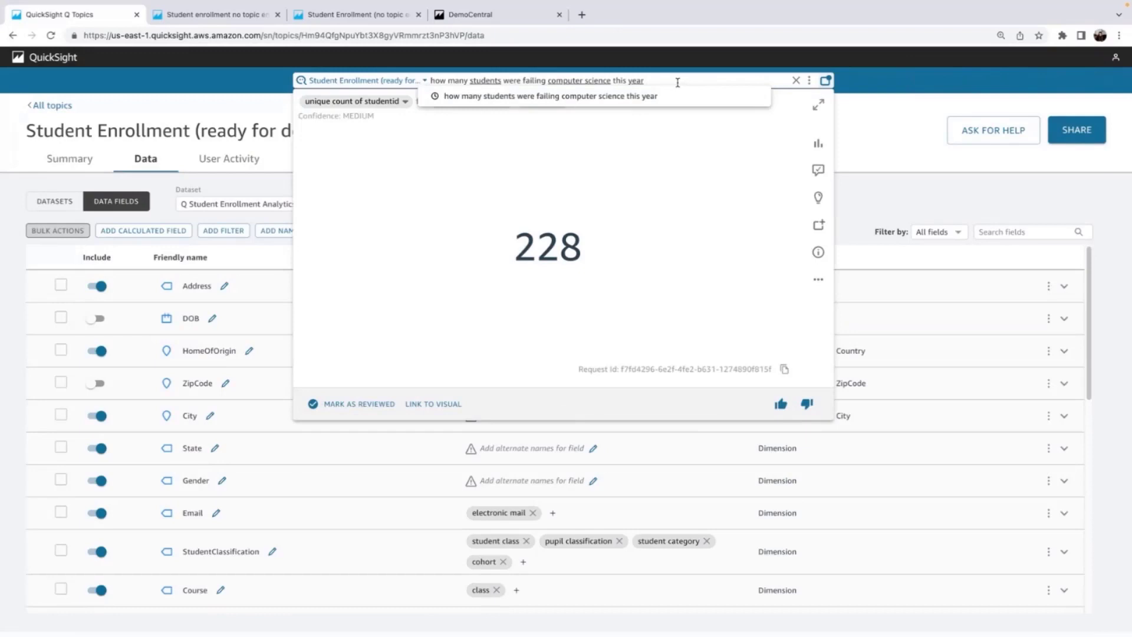
# Step: Rerun the failing computer science question with the TestScore filter, giving 2, and pin the answer
pyautogui.press('Return')
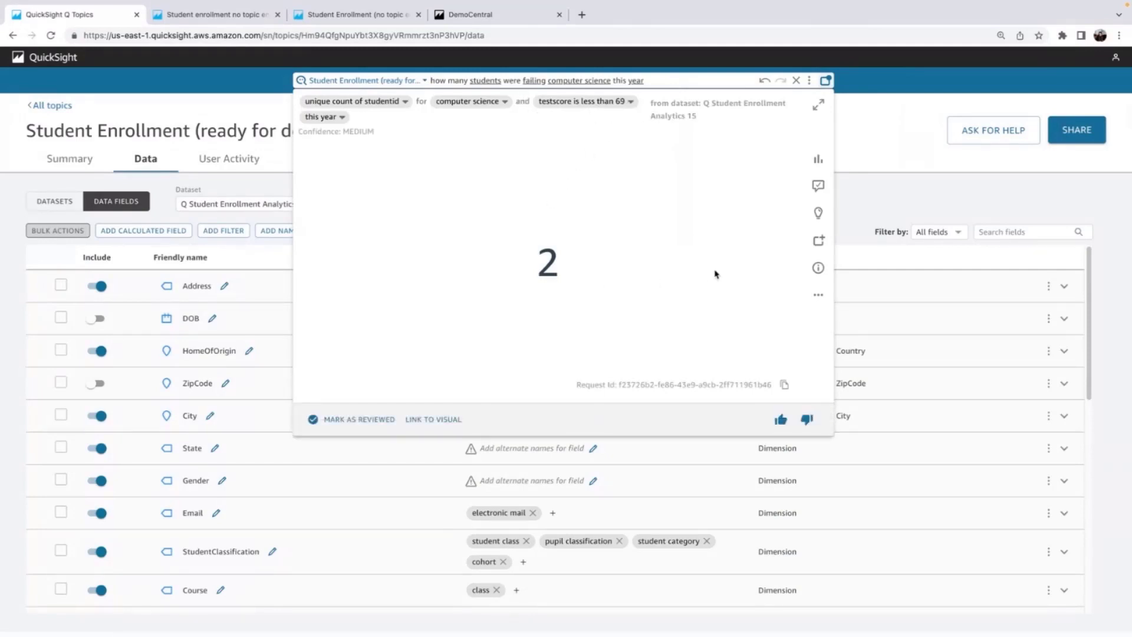
pyautogui.click(820, 240)
pyautogui.moveTo(520, 81); pyautogui.dragTo(430, 81)
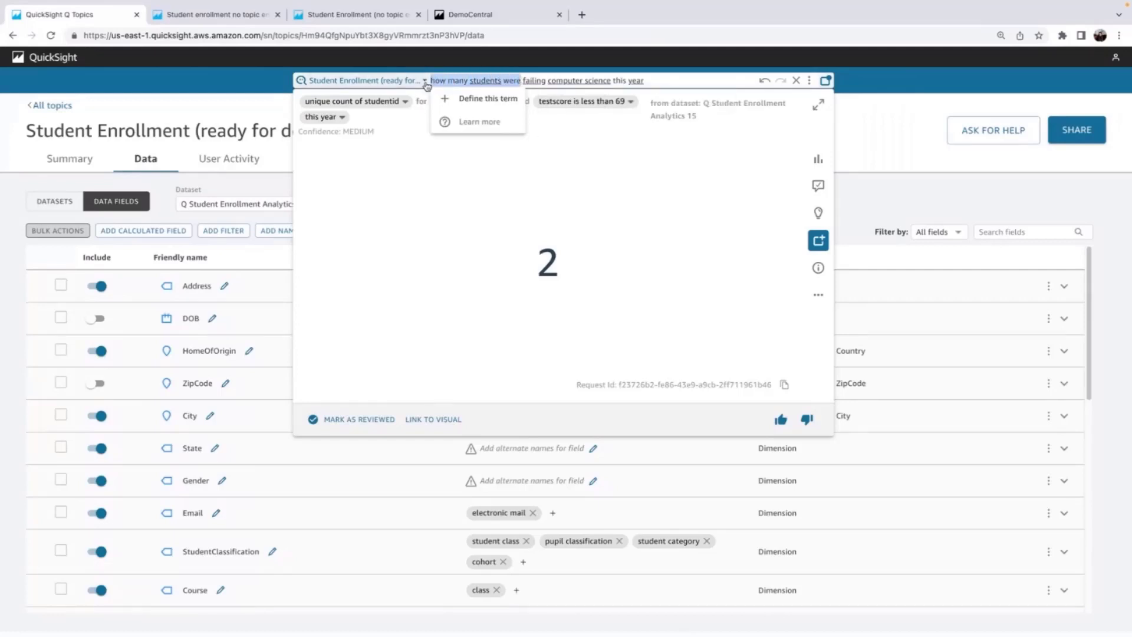
# Step: Reword the question to 'who is failing computer science this year', map who to StudentName, and pin the names
pyautogui.write('who is')
pyautogui.press('Return')
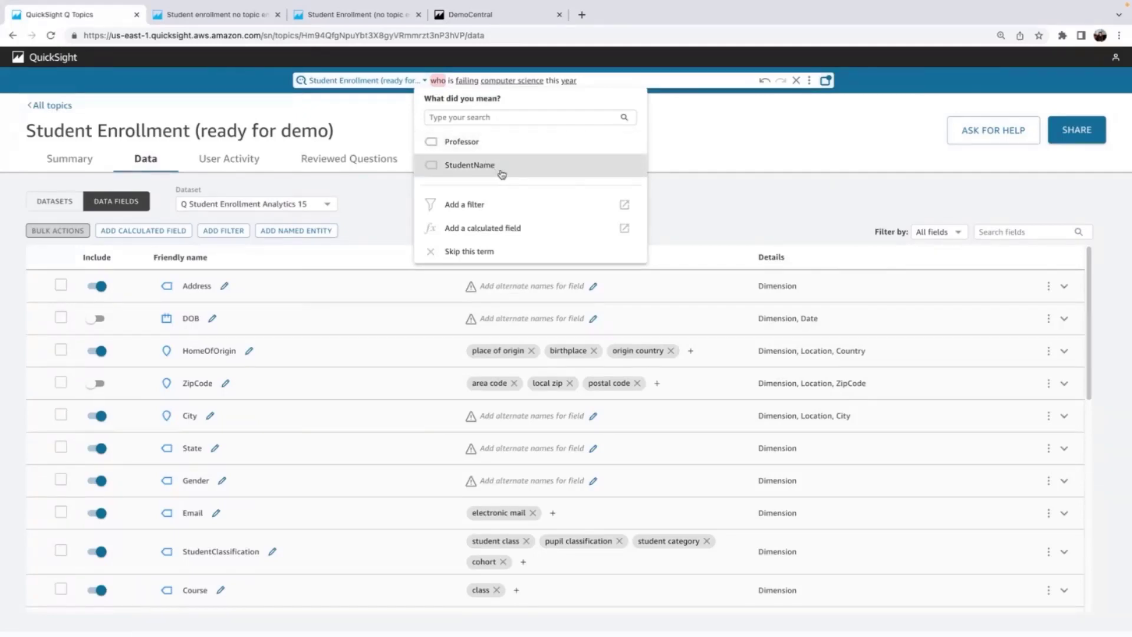
pyautogui.click(505, 172)
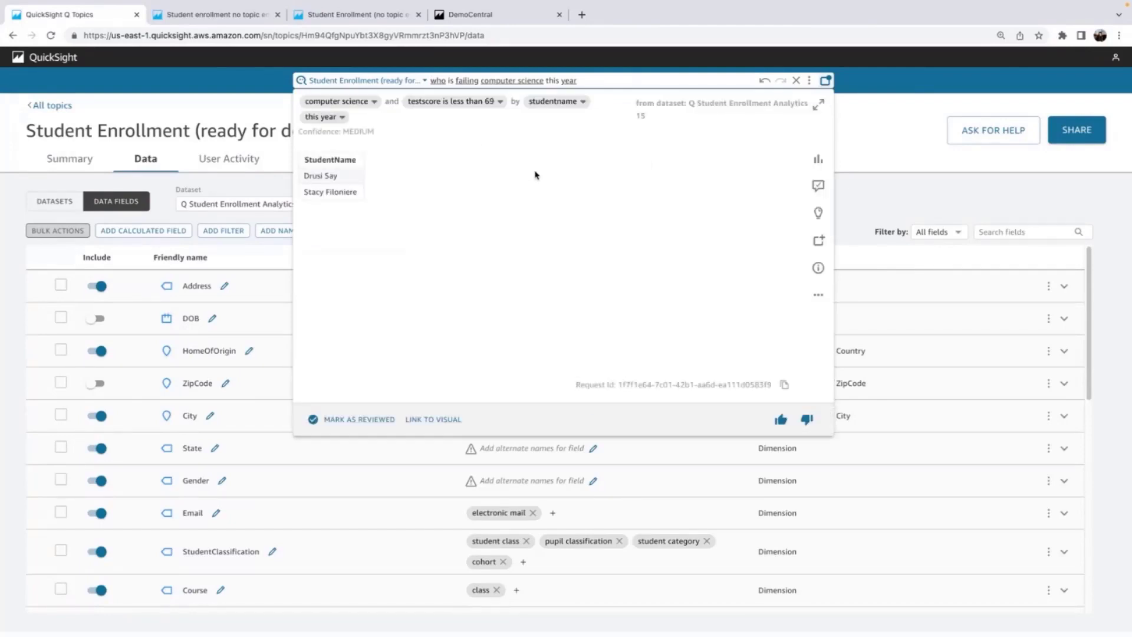
pyautogui.click(819, 242)
# Step: Start a named entity 'Student Detail' with the description 'Personal info for tsudetuden'
pyautogui.click(911, 204)
pyautogui.click(309, 230)
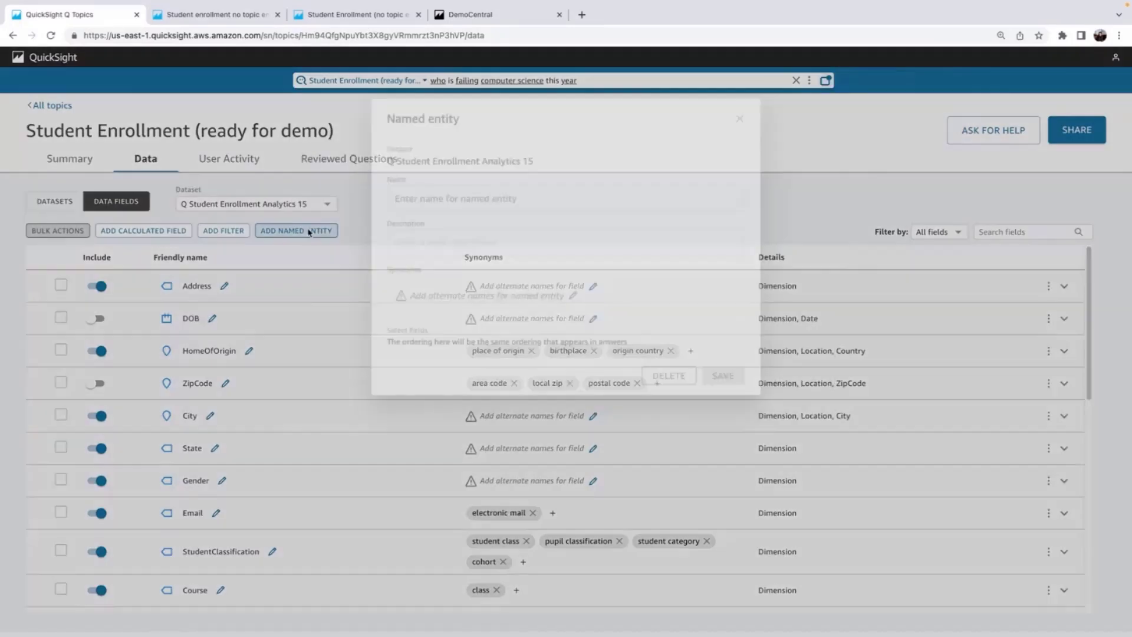
pyautogui.click(480, 198)
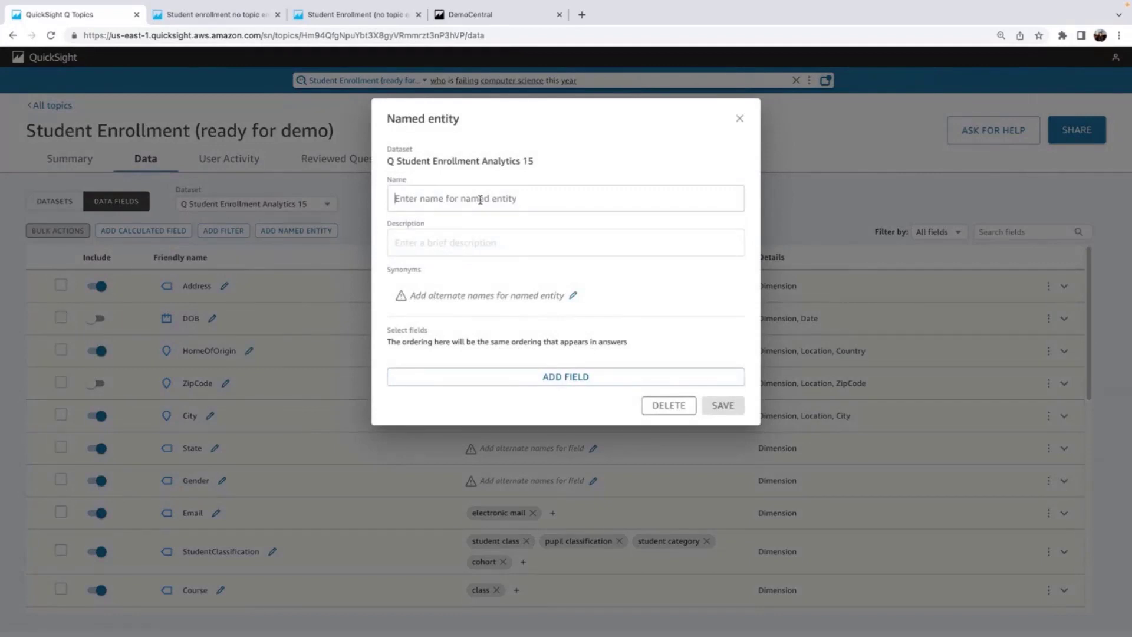
pyautogui.write('Student Details')
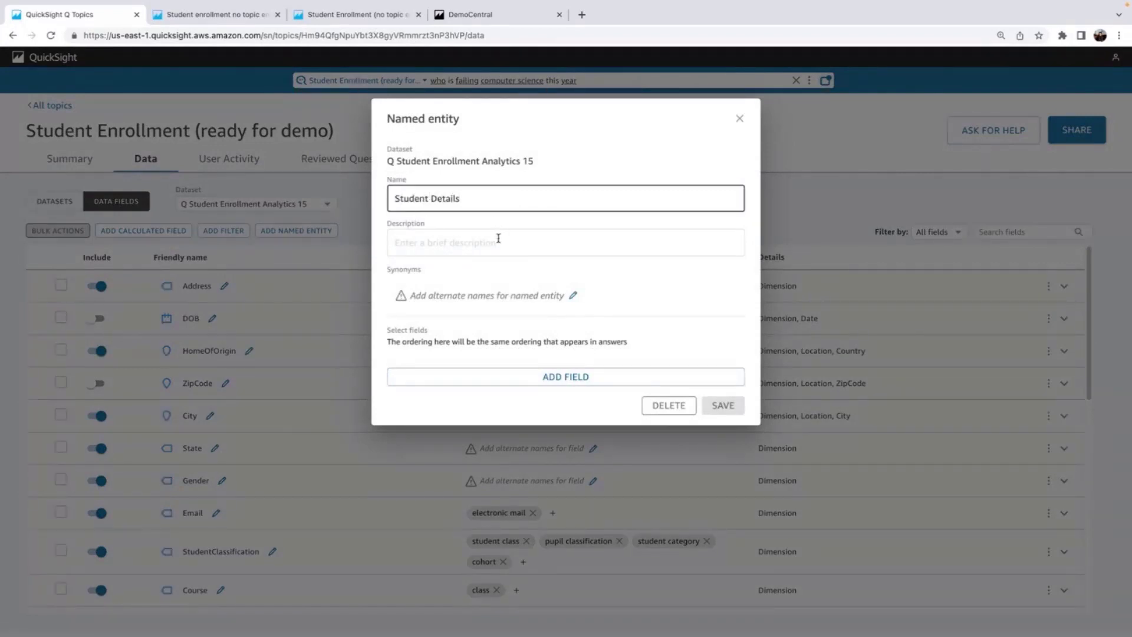
pyautogui.click(499, 239)
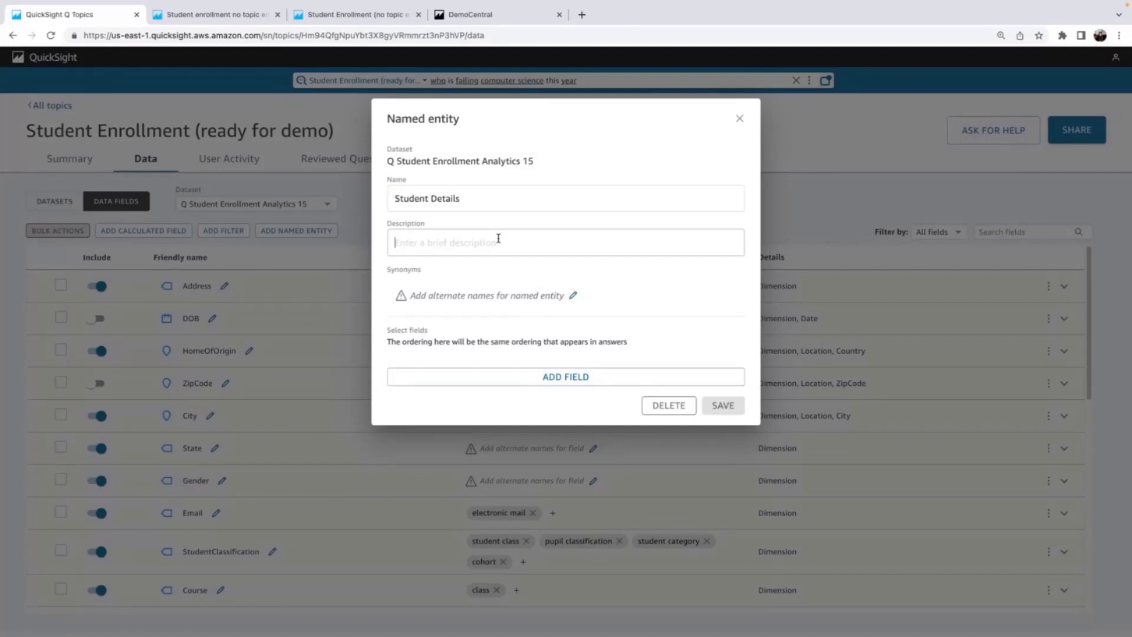
pyautogui.write('Perso')
pyautogui.write('nal info for tsude')
pyautogui.write('tudents')
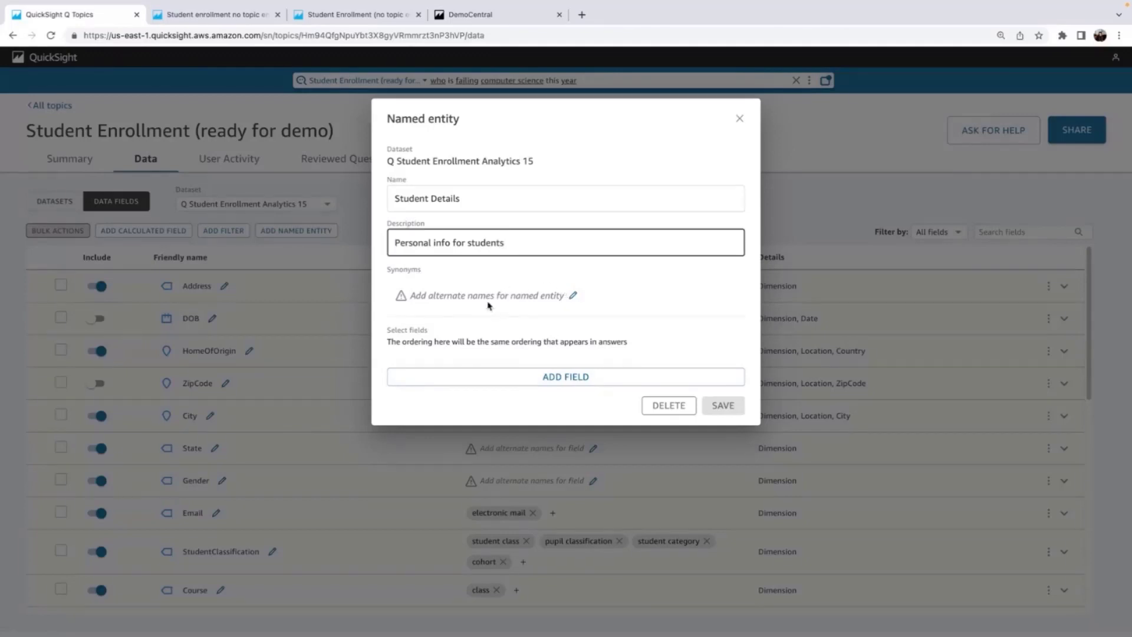
pyautogui.click(576, 295)
pyautogui.click(546, 306)
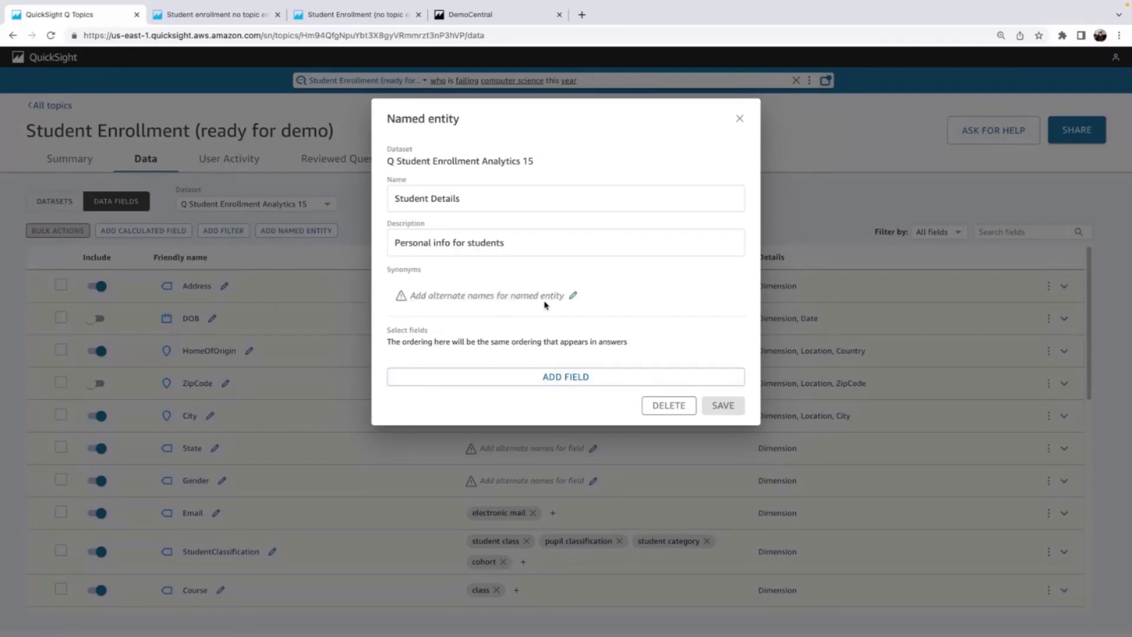
# Step: Add StudentName and StudentClassification as the entity's first fields
pyautogui.click(576, 377)
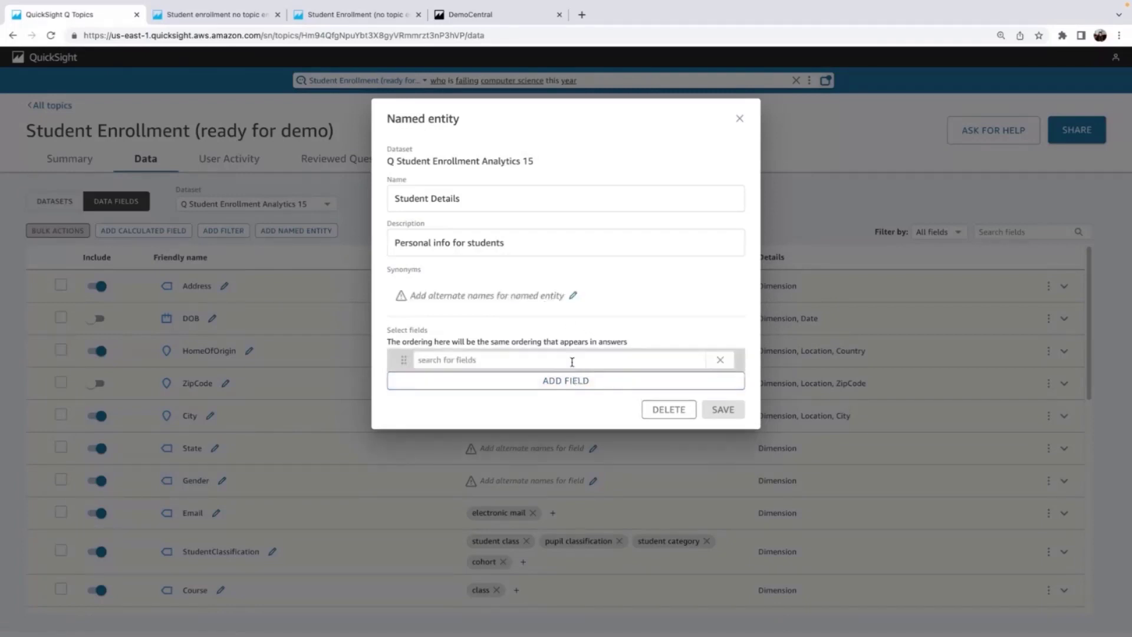
pyautogui.click(572, 361)
pyautogui.write('student')
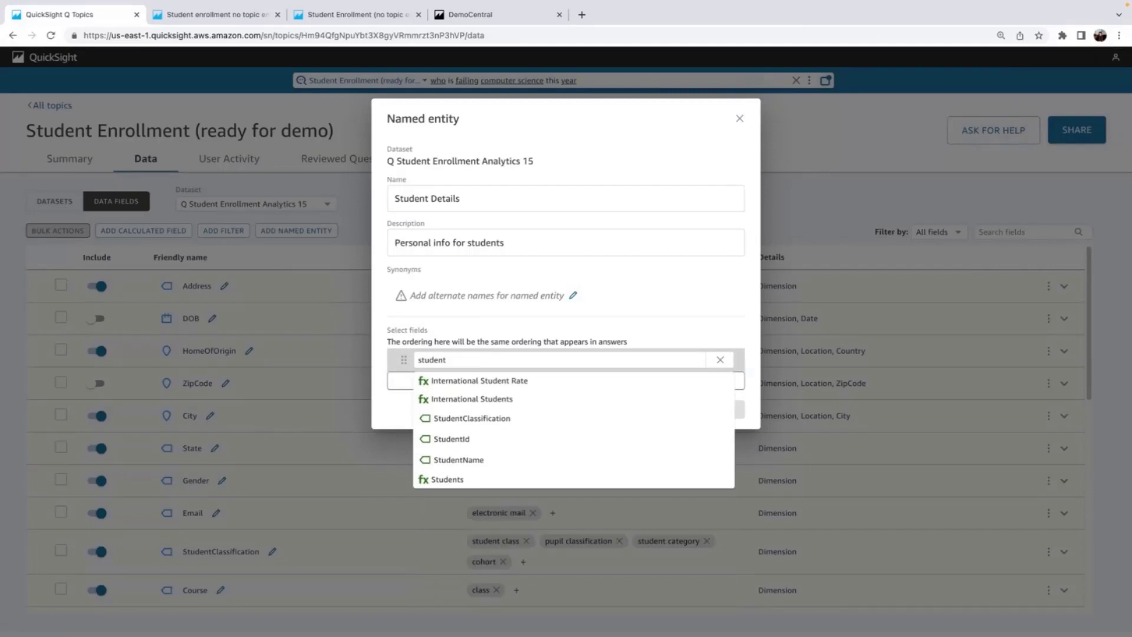
pyautogui.click(554, 459)
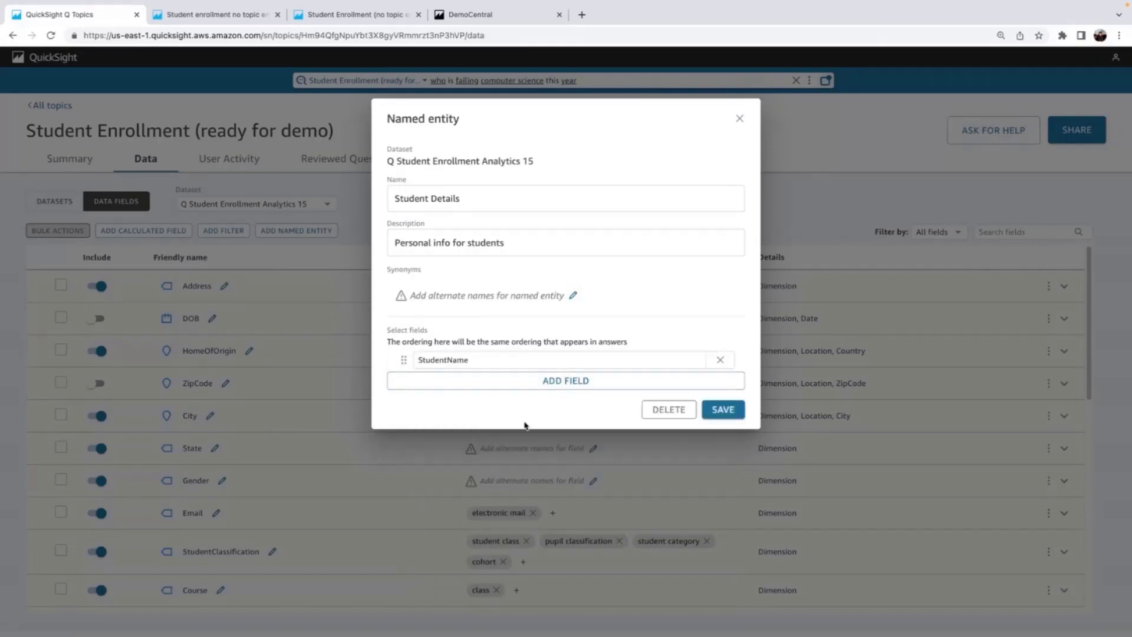
pyautogui.click(535, 380)
pyautogui.click(497, 381)
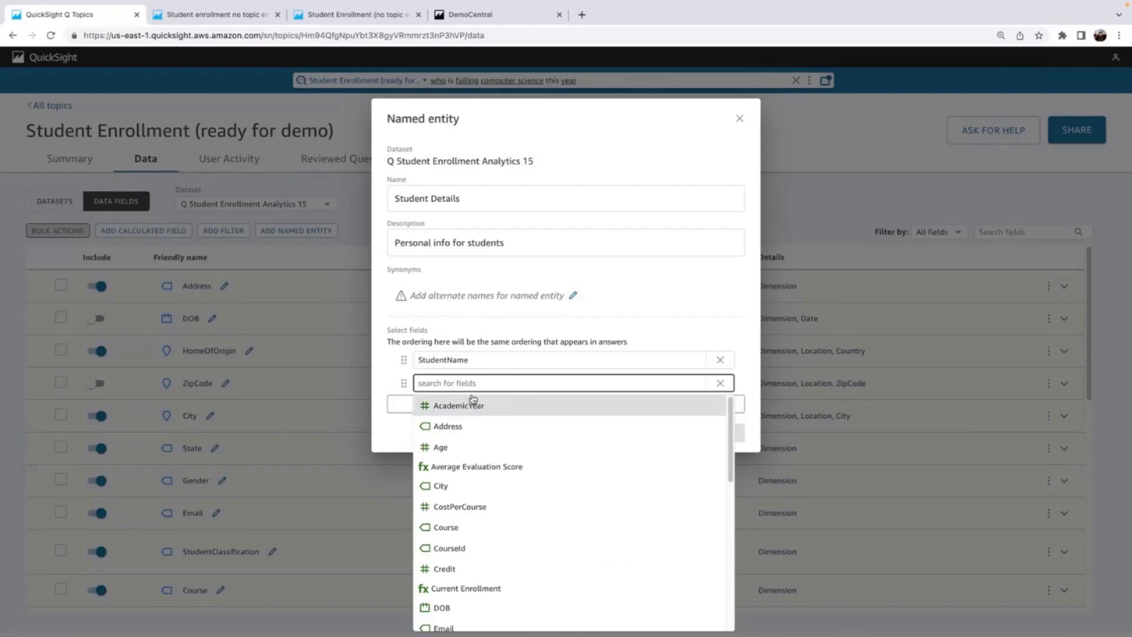
pyautogui.click(475, 381)
pyautogui.write('class')
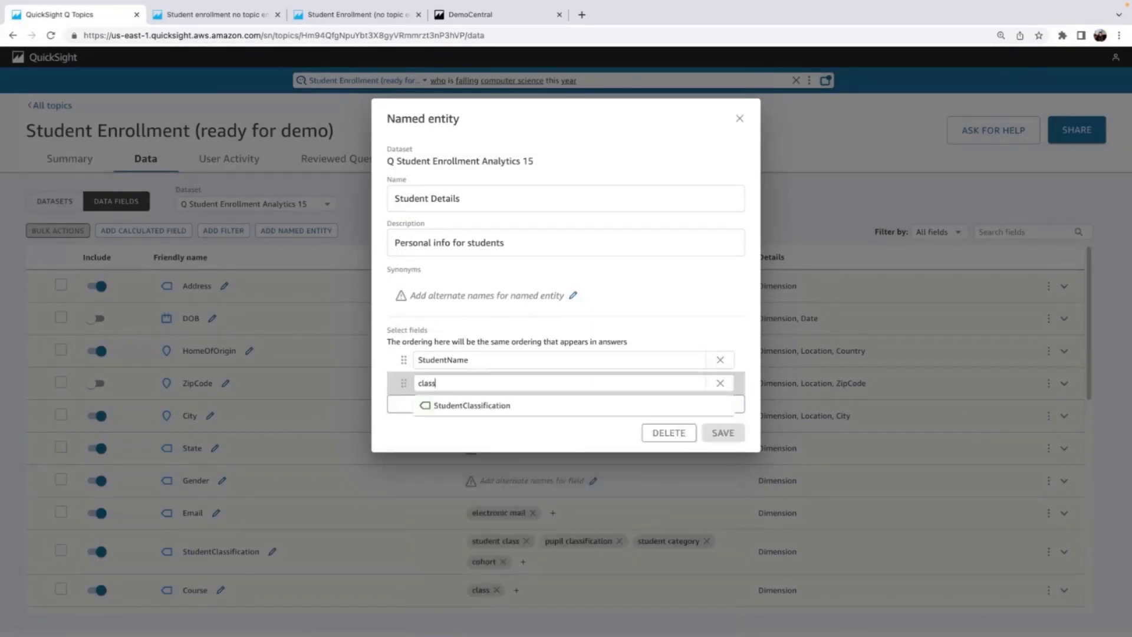
pyautogui.click(490, 406)
# Step: Add Major and Address to the entity's fields
pyautogui.click(494, 407)
pyautogui.click(498, 404)
pyautogui.write('maj')
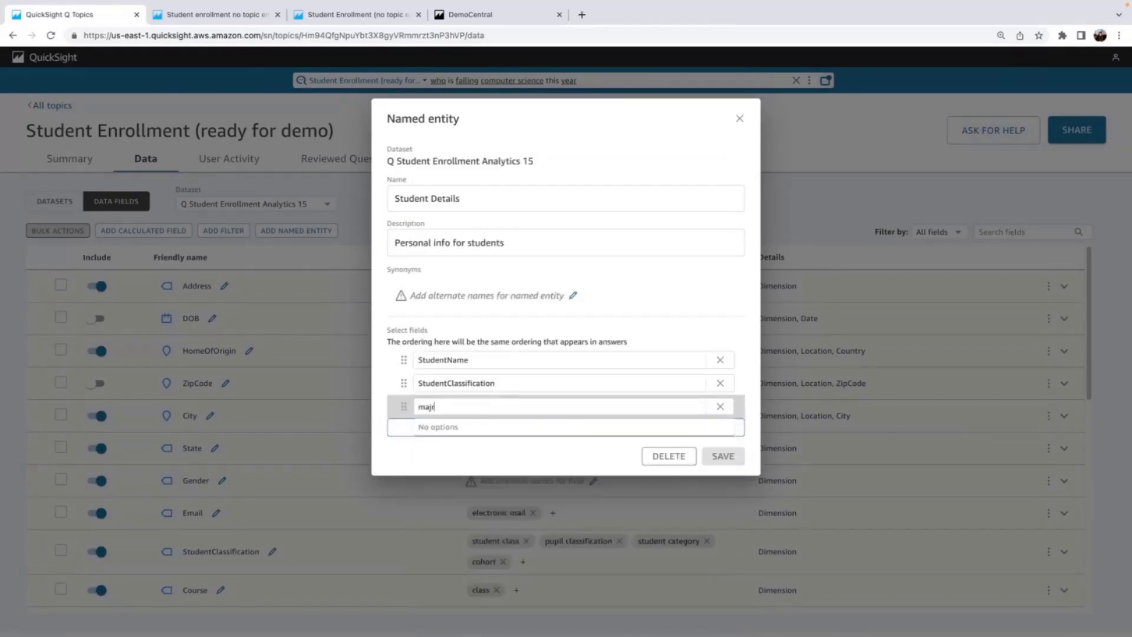
pyautogui.write('or')
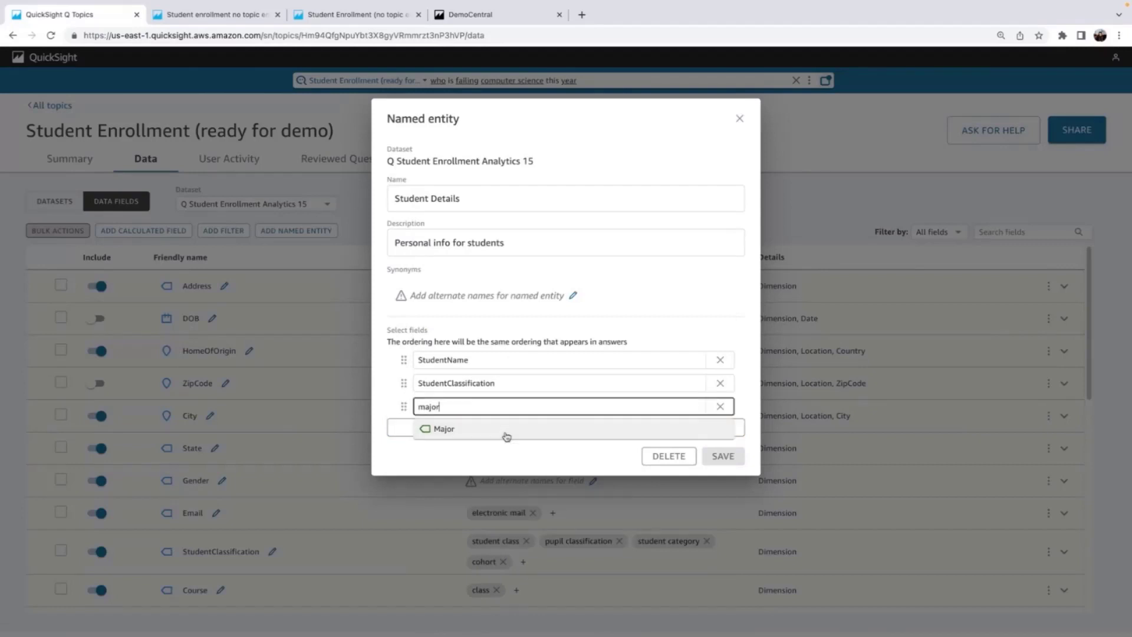
pyautogui.click(504, 430)
pyautogui.click(505, 428)
pyautogui.click(507, 431)
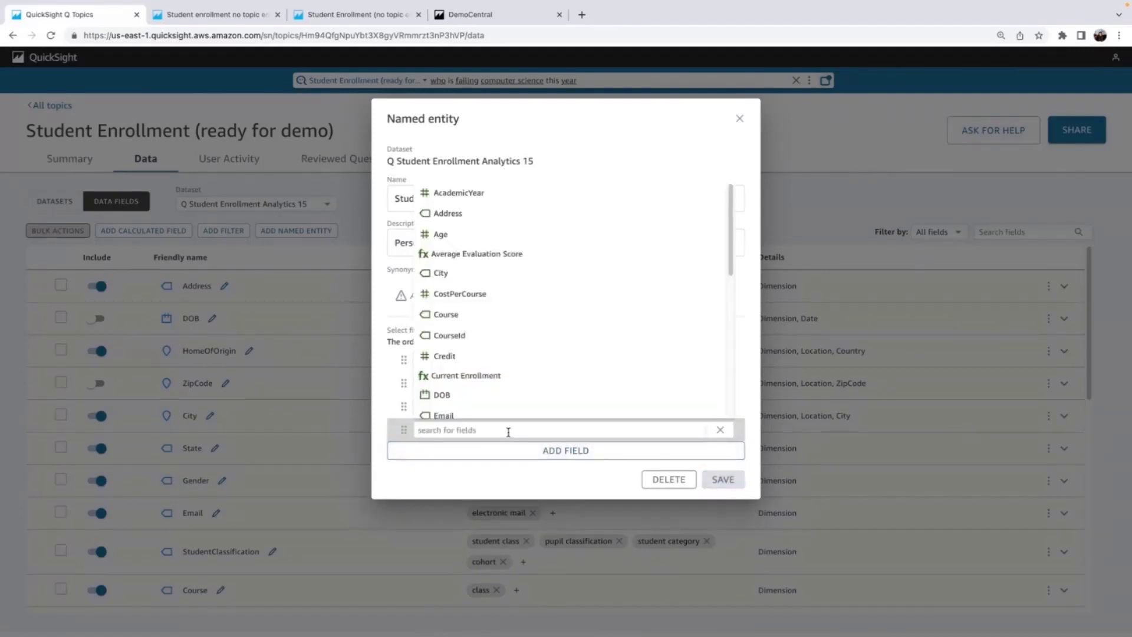
pyautogui.write('add')
pyautogui.click(507, 452)
# Step: Add Mobile and StudentId, then save the Student Details named entity
pyautogui.click(499, 455)
pyautogui.click(500, 450)
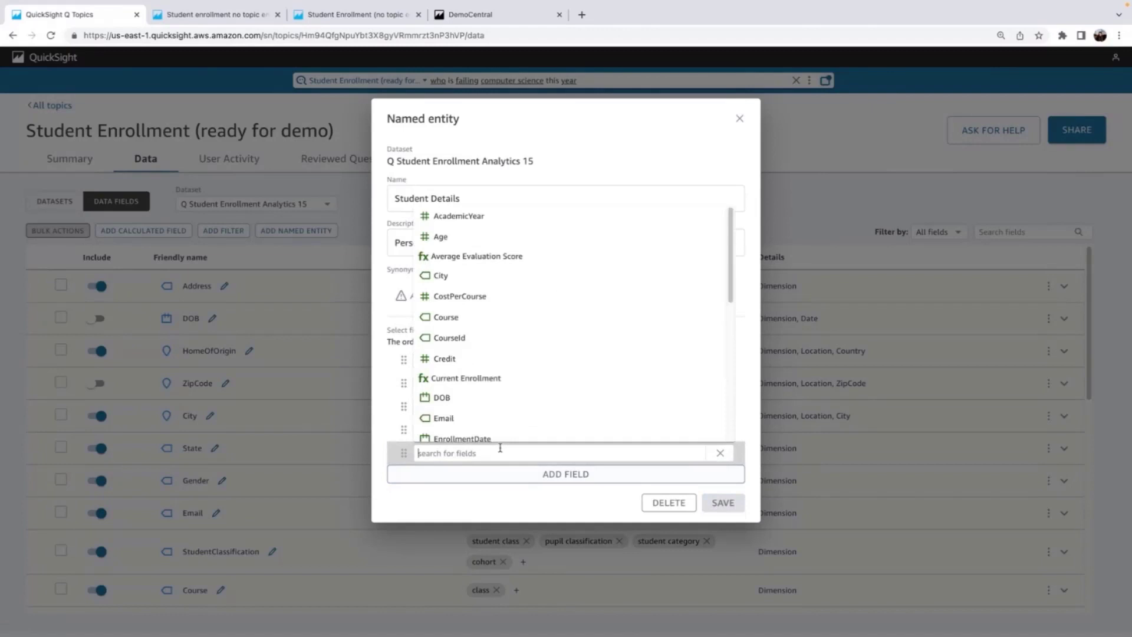
pyautogui.write('mobil')
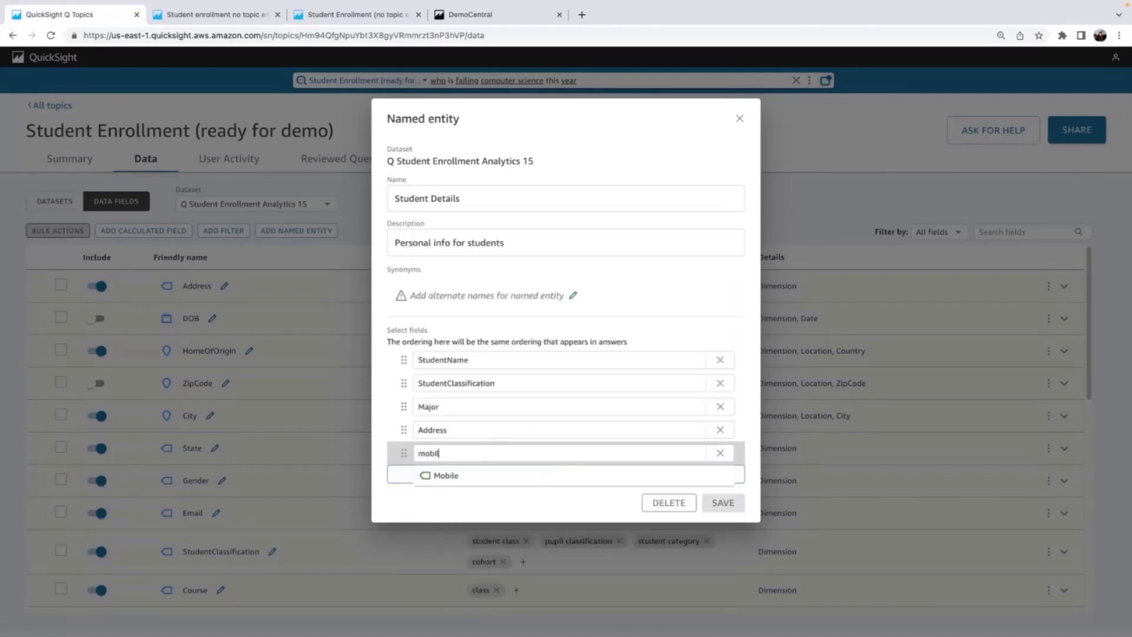
pyautogui.click(500, 476)
pyautogui.click(500, 471)
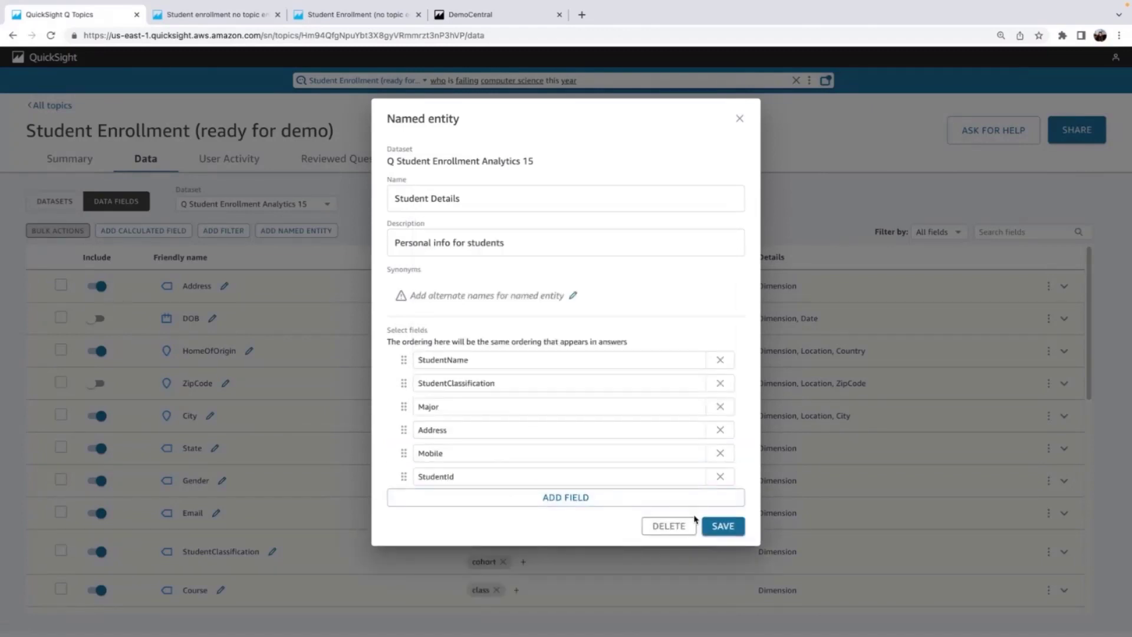
pyautogui.click(721, 527)
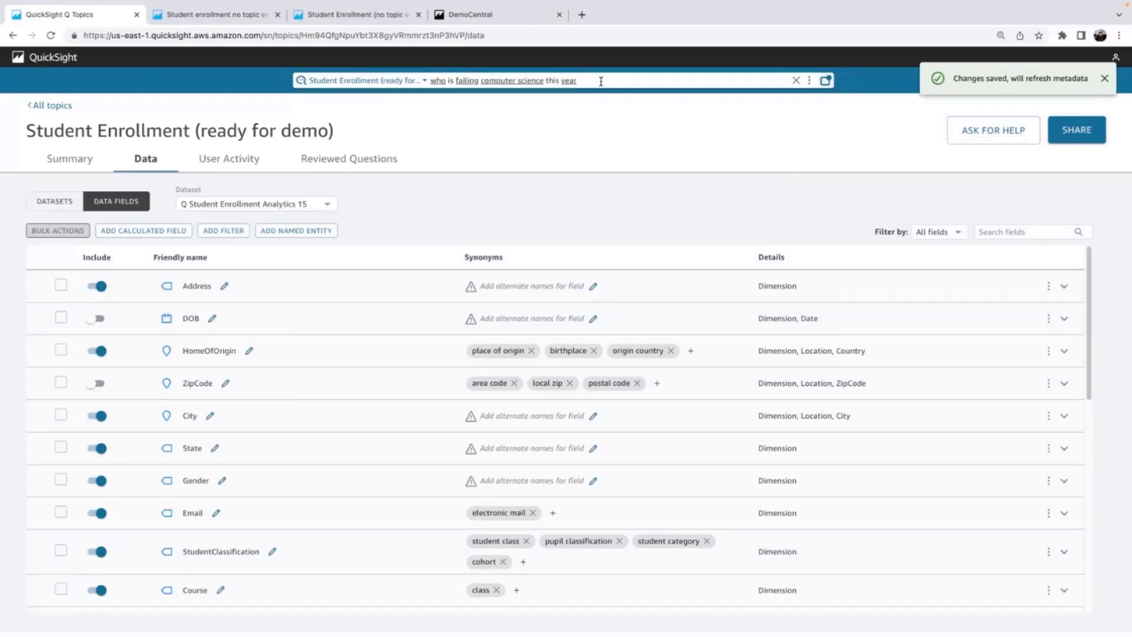
# Step: Extend the failing students question with 'student details with email' and run it
pyautogui.click(601, 80)
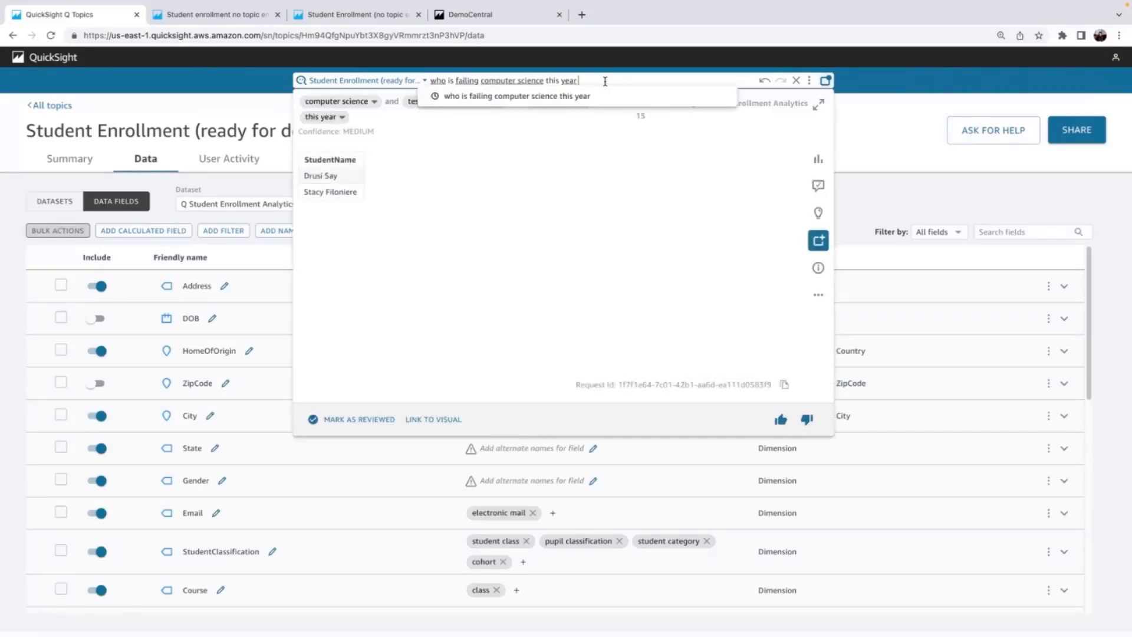
pyautogui.write('student d')
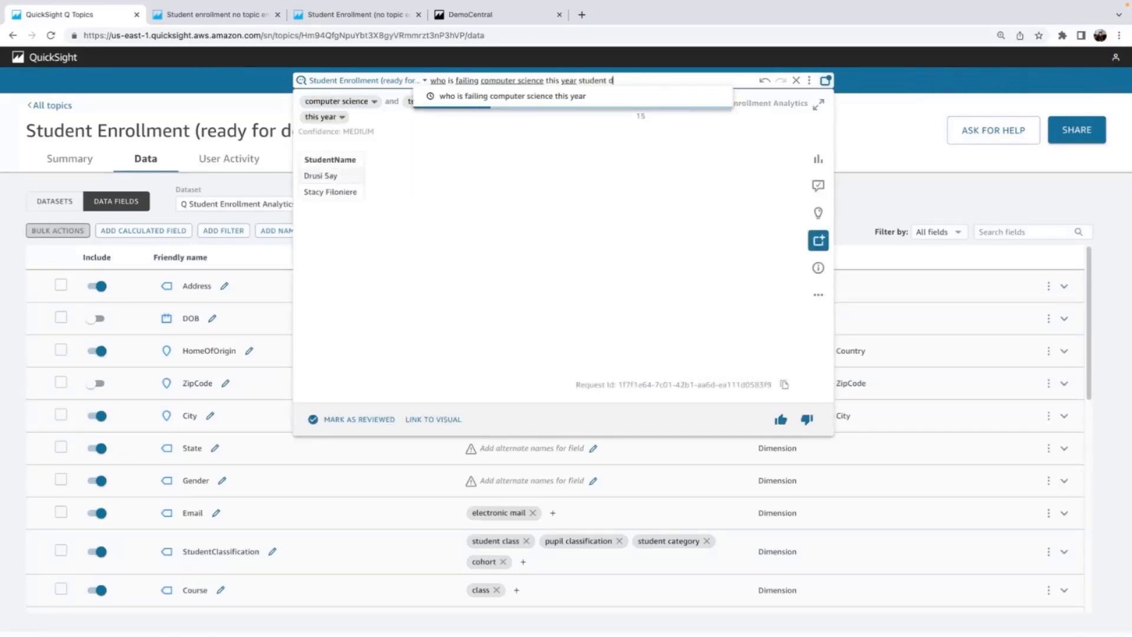
pyautogui.write('etails')
pyautogui.press('Return')
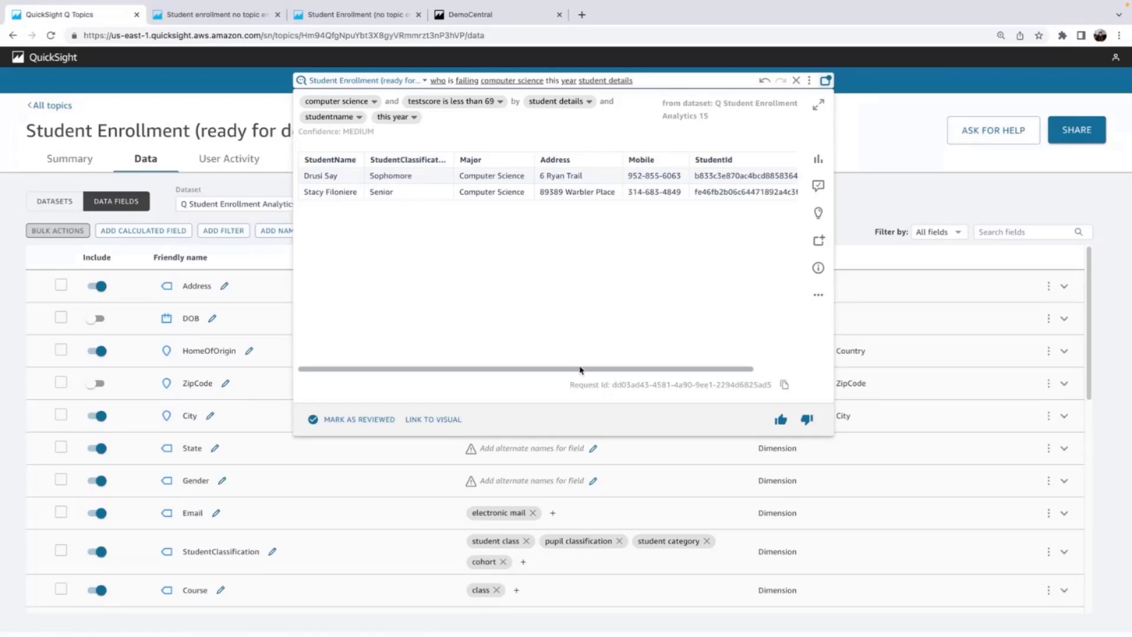
pyautogui.moveTo(582, 369); pyautogui.dragTo(596, 250)
pyautogui.click(658, 82)
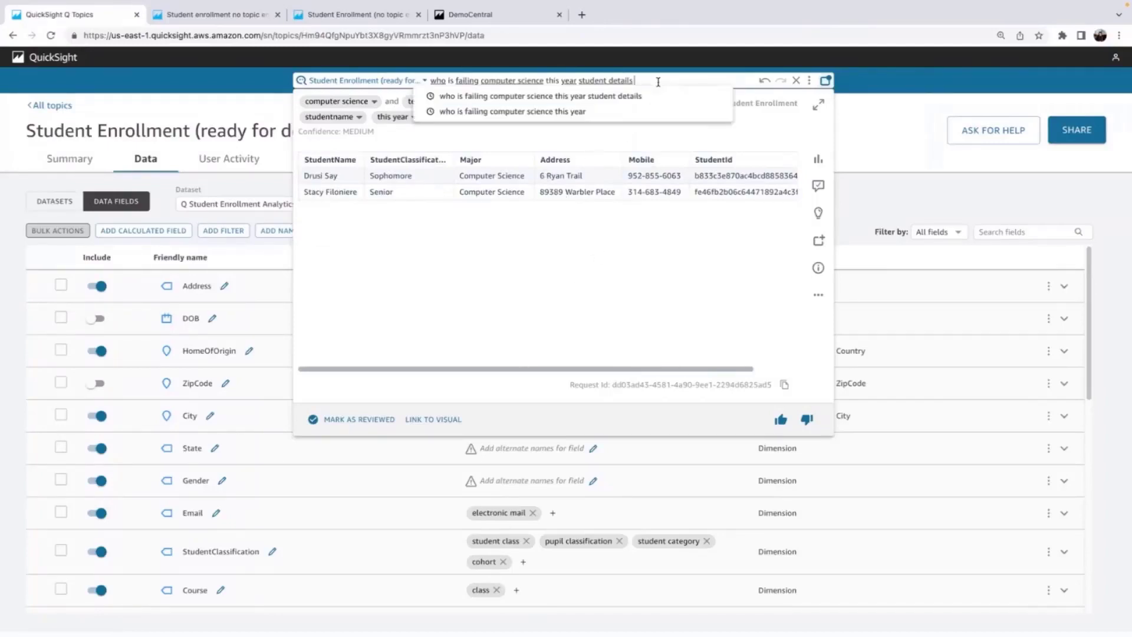
pyautogui.write('with email')
pyautogui.press('Return')
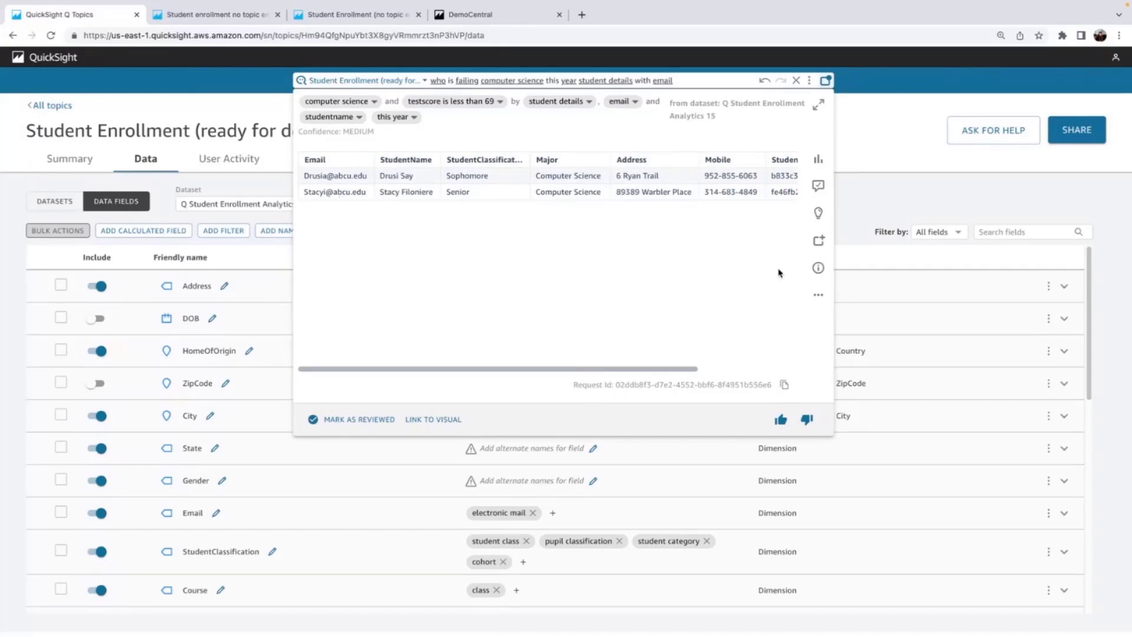
# Step: Try the answer's Share this visual option, then pin the two-student details table
pyautogui.click(818, 296)
pyautogui.click(759, 361)
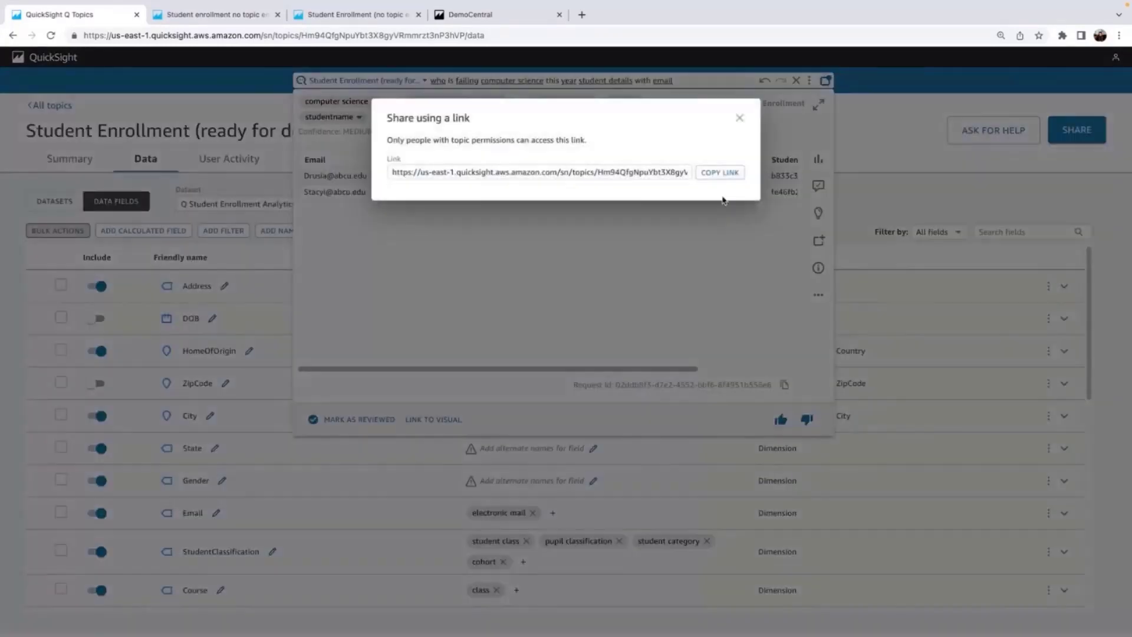
pyautogui.click(746, 121)
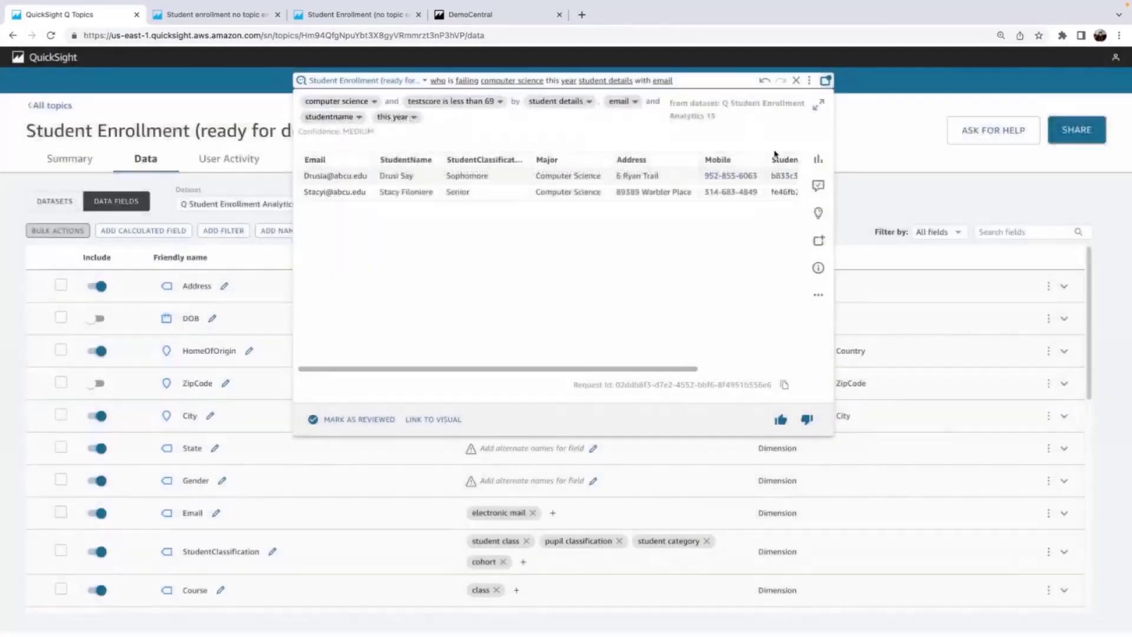
pyautogui.click(819, 241)
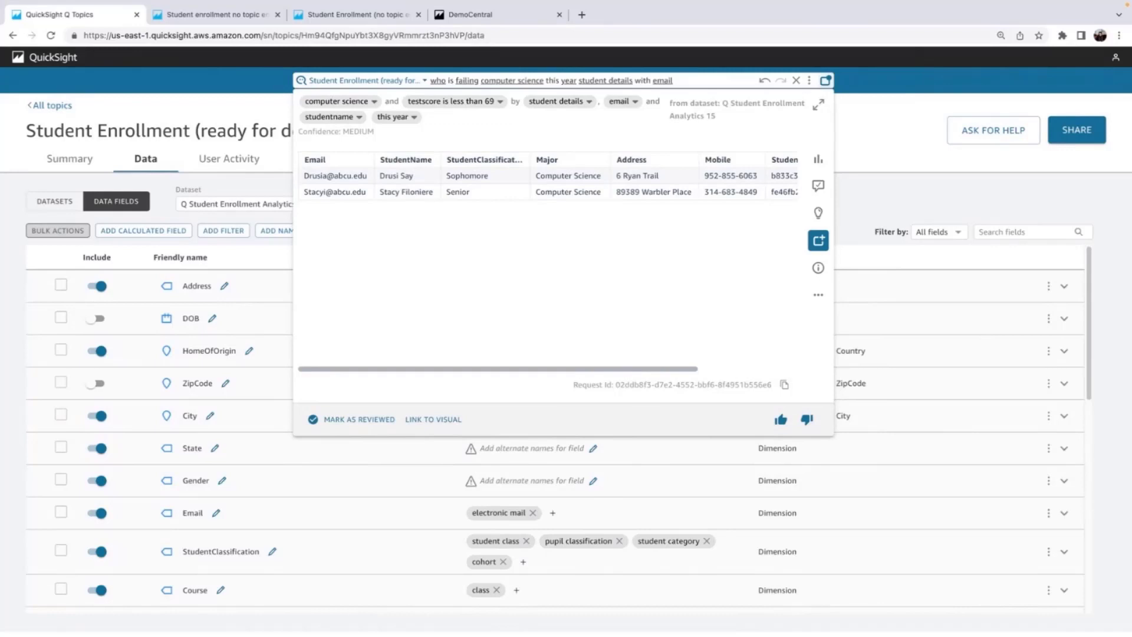
# Step: Clear the Q bar and ask 'what is the current enrollment by year'
pyautogui.click(797, 81)
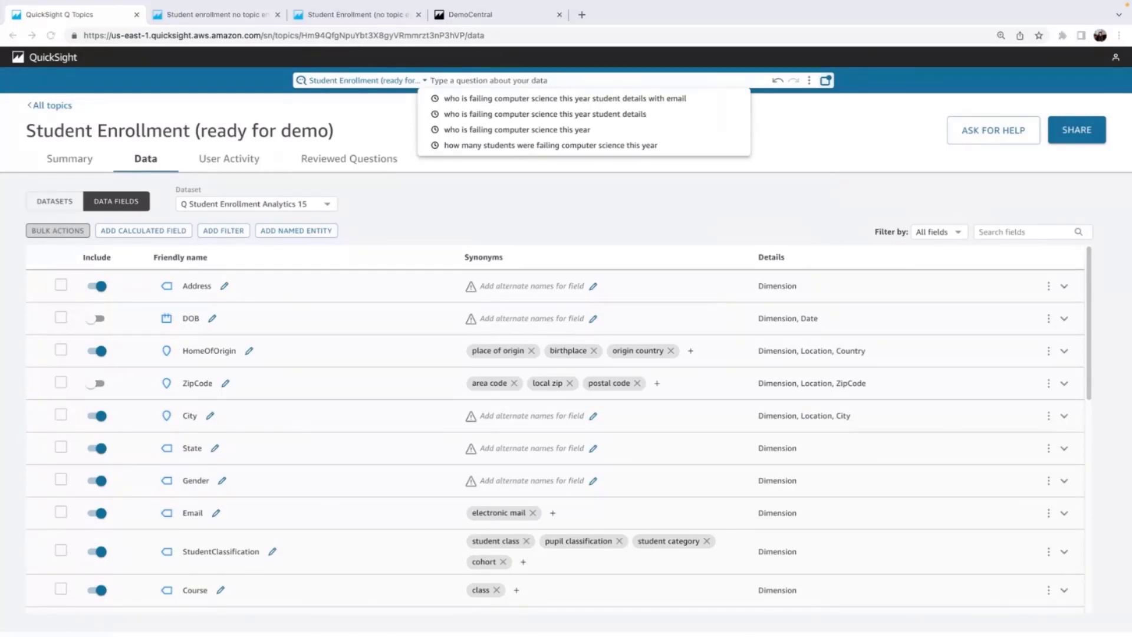
pyautogui.click(690, 83)
pyautogui.write('what is the current enrollment by year')
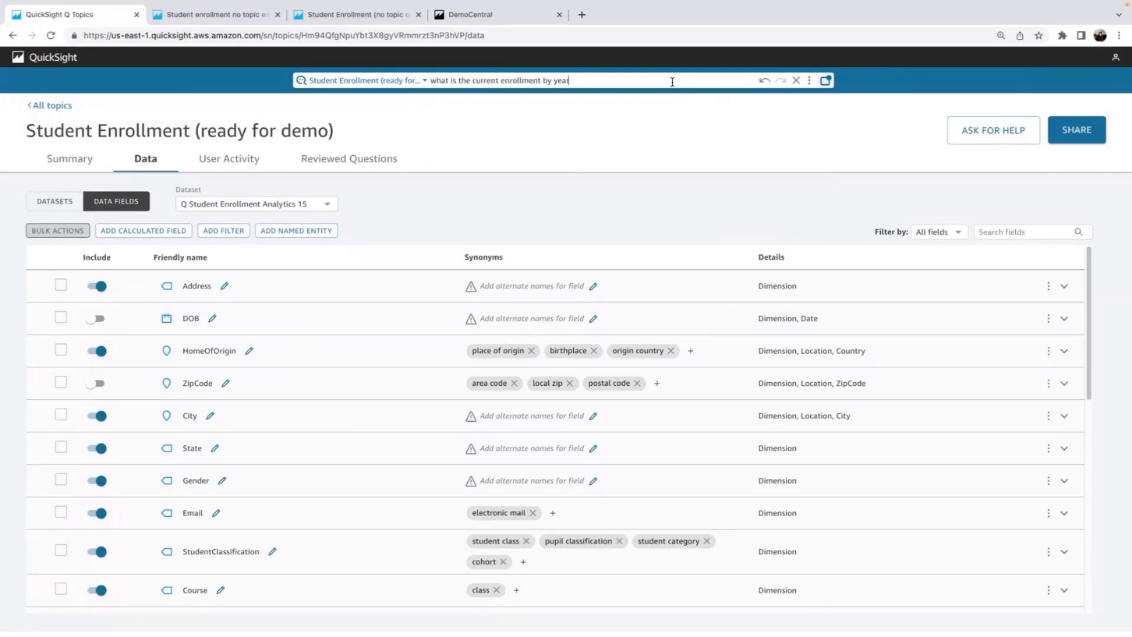
pyautogui.press('Return')
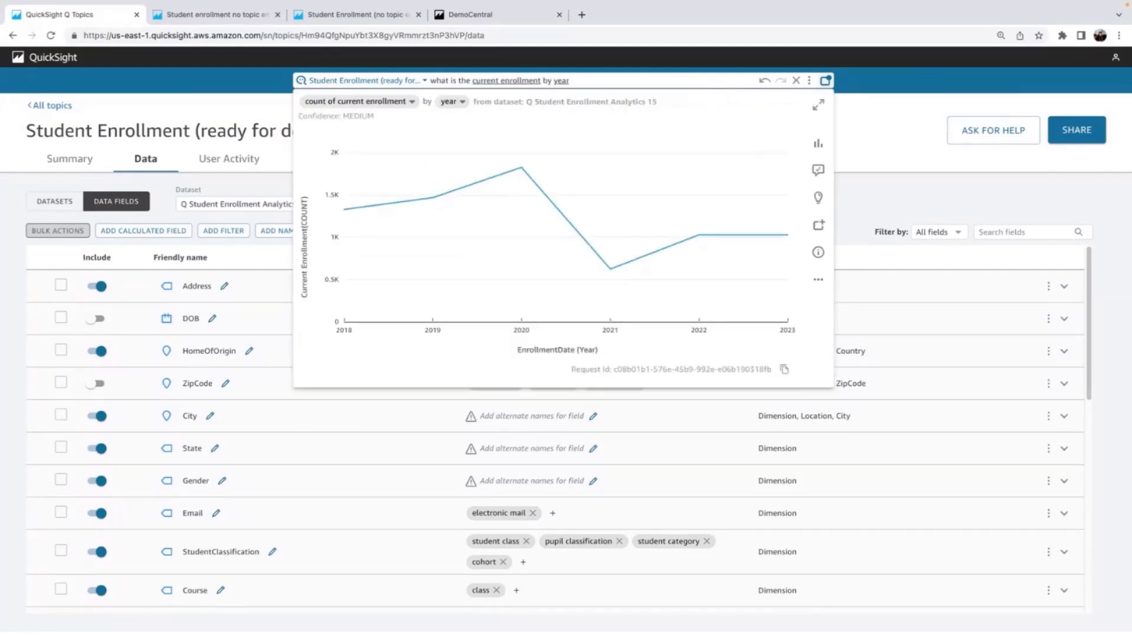
pyautogui.moveTo(609, 273)
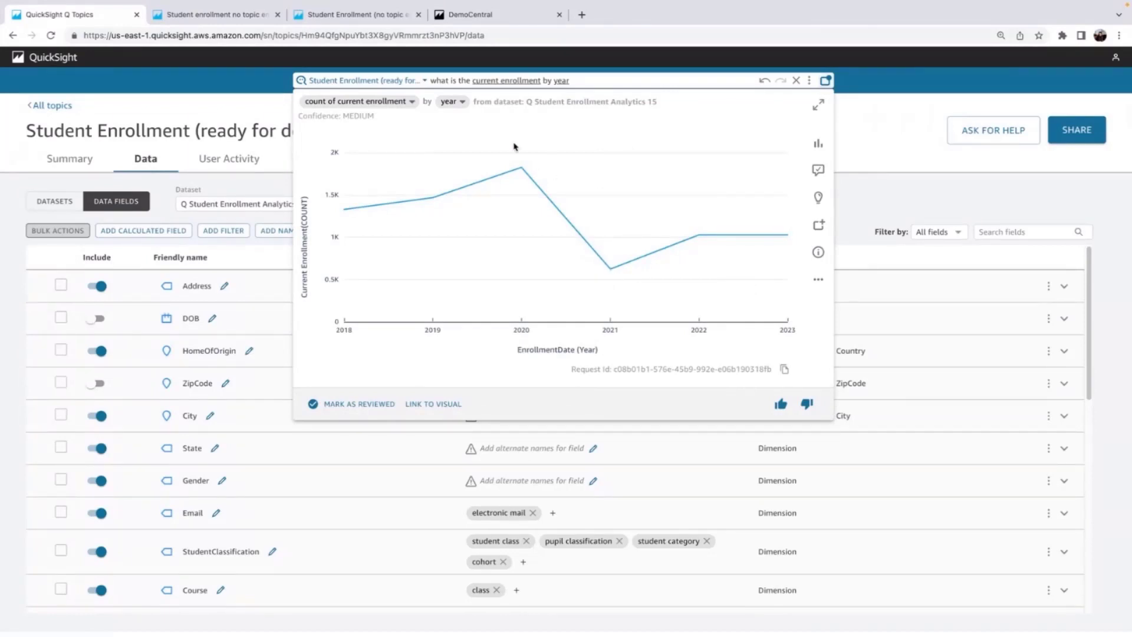
# Step: Ask 'why did current enrollment decrease in 2021', which Q cannot yet answer
pyautogui.click(469, 81)
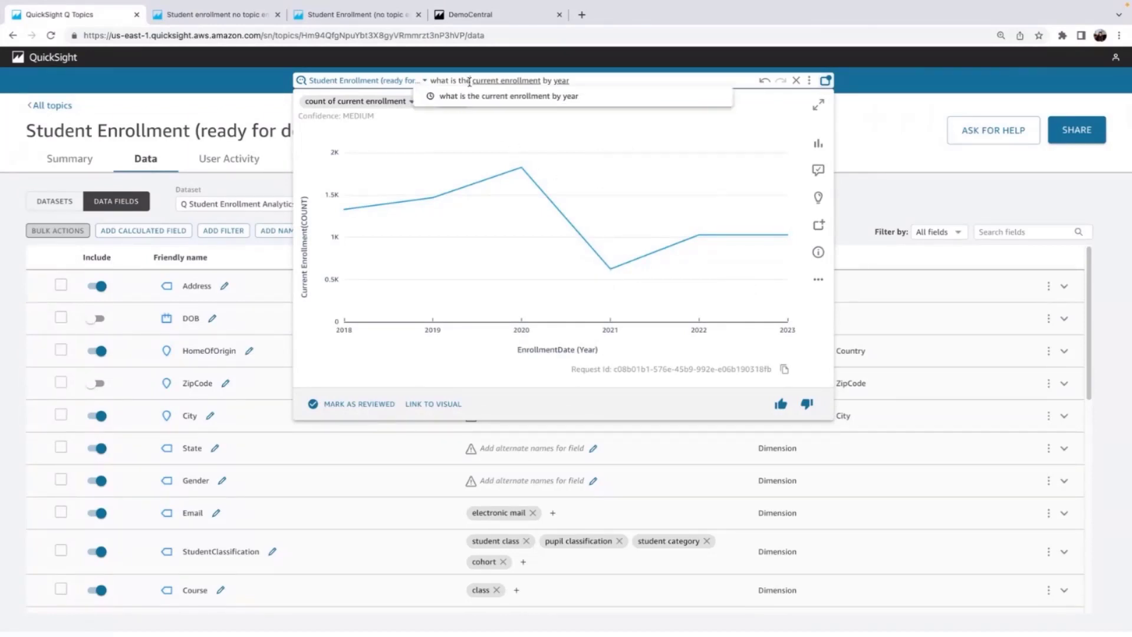
pyautogui.tripleClick(468, 81)
pyautogui.write('why')
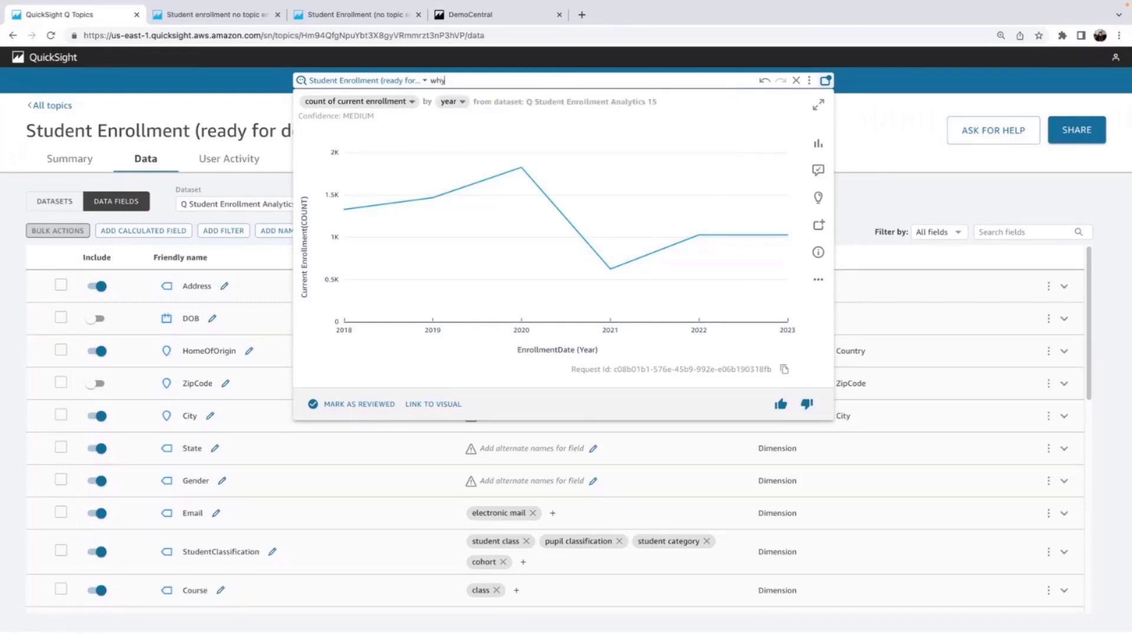
pyautogui.write(' did eurrent enrollment decrea')
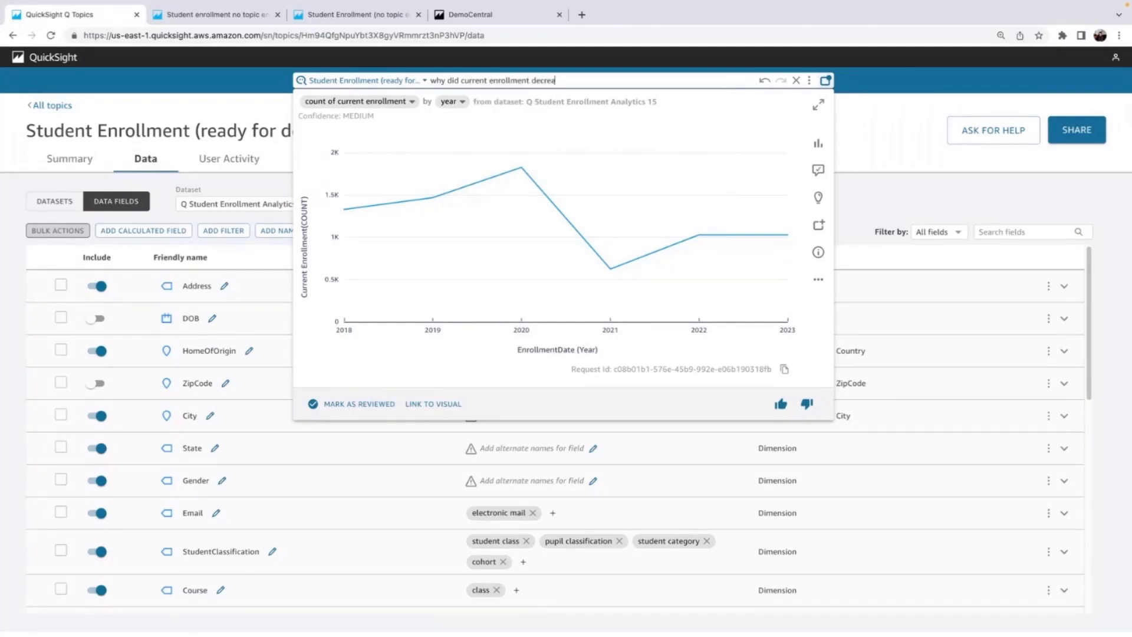
pyautogui.write('se in 2021')
pyautogui.press('Return')
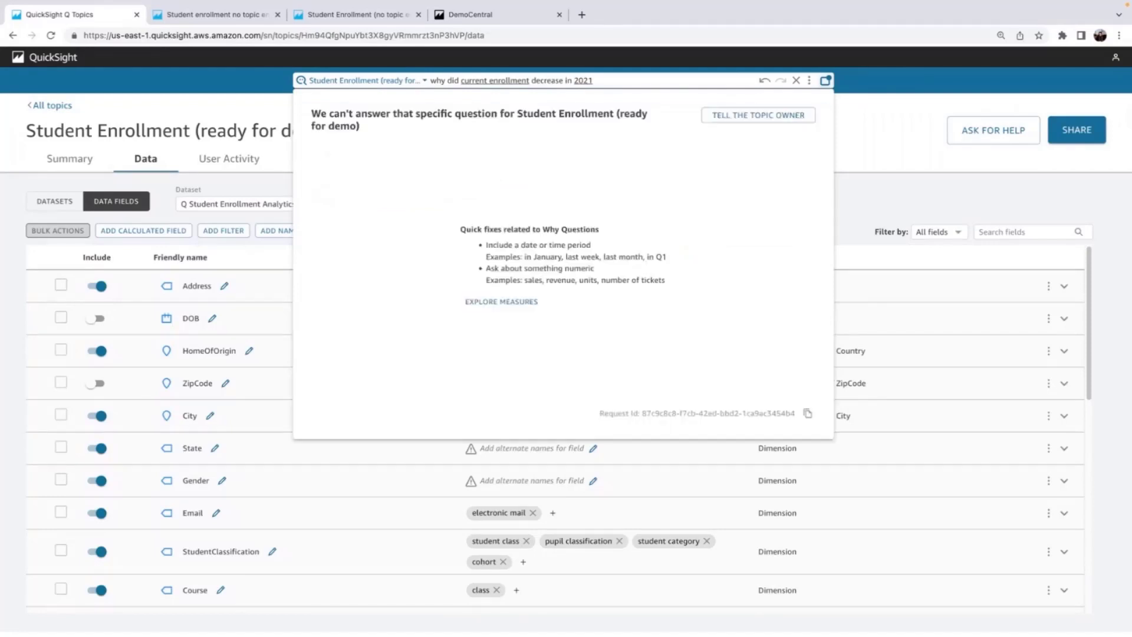
# Step: Check how 'current enrollment' is interpreted, then close the answer to browse the data fields
pyautogui.click(506, 83)
pyautogui.click(497, 112)
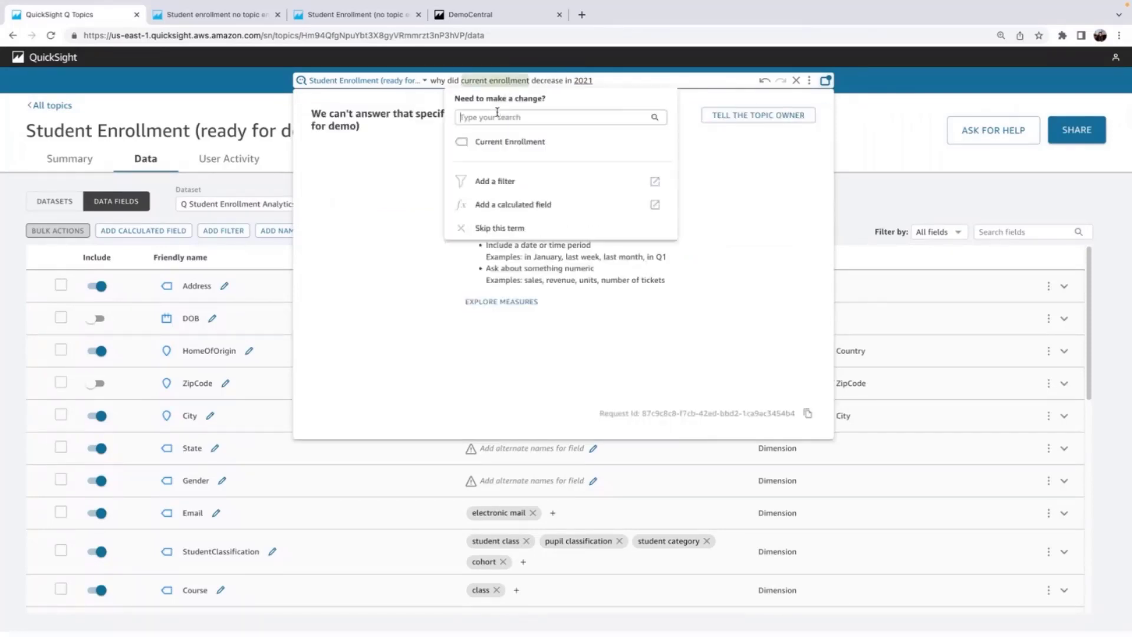
pyautogui.click(894, 189)
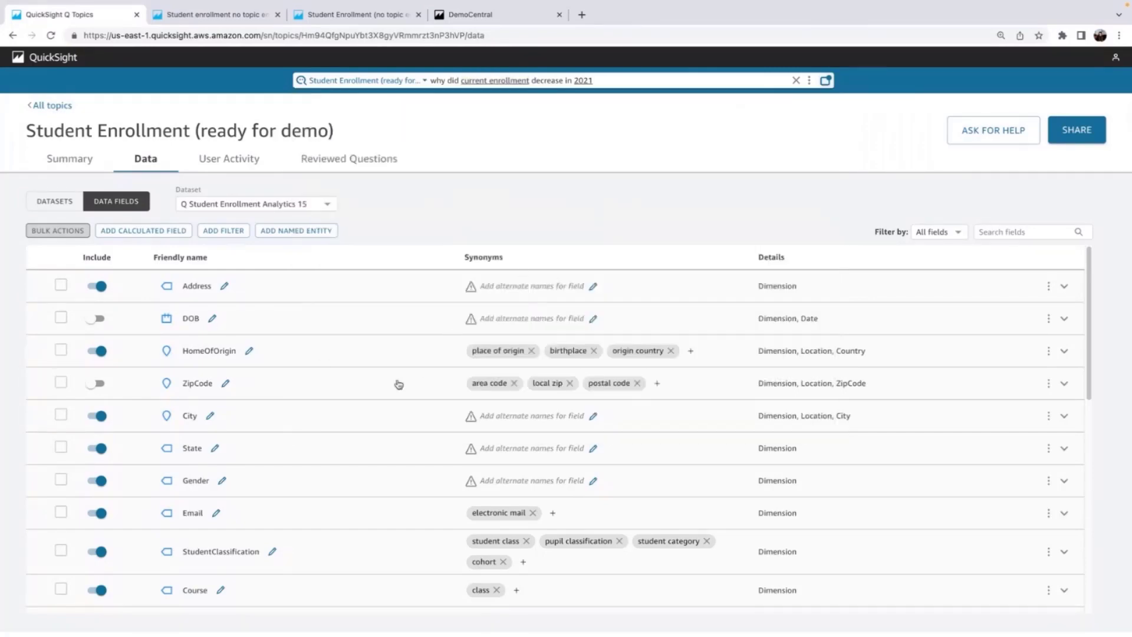
pyautogui.scroll(-10, 378, 440)
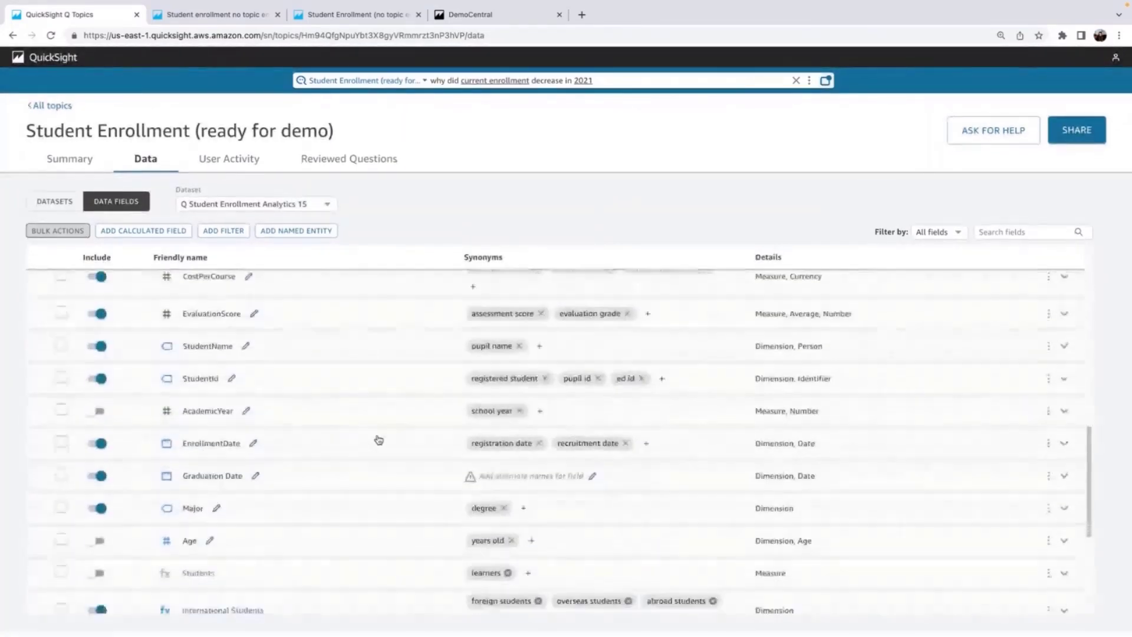
pyautogui.scroll(-8, 379, 440)
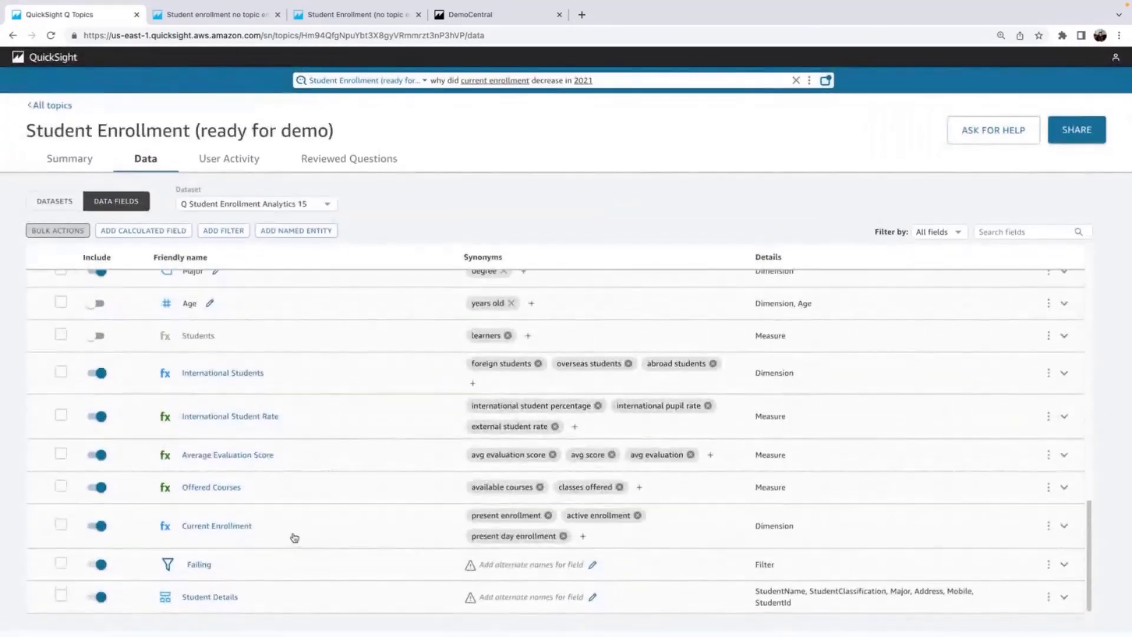
# Step: Set Current Enrollment's default aggregation to Count and rerun the 2021 decrease question
pyautogui.click(278, 532)
pyautogui.scroll(-4, 279, 532)
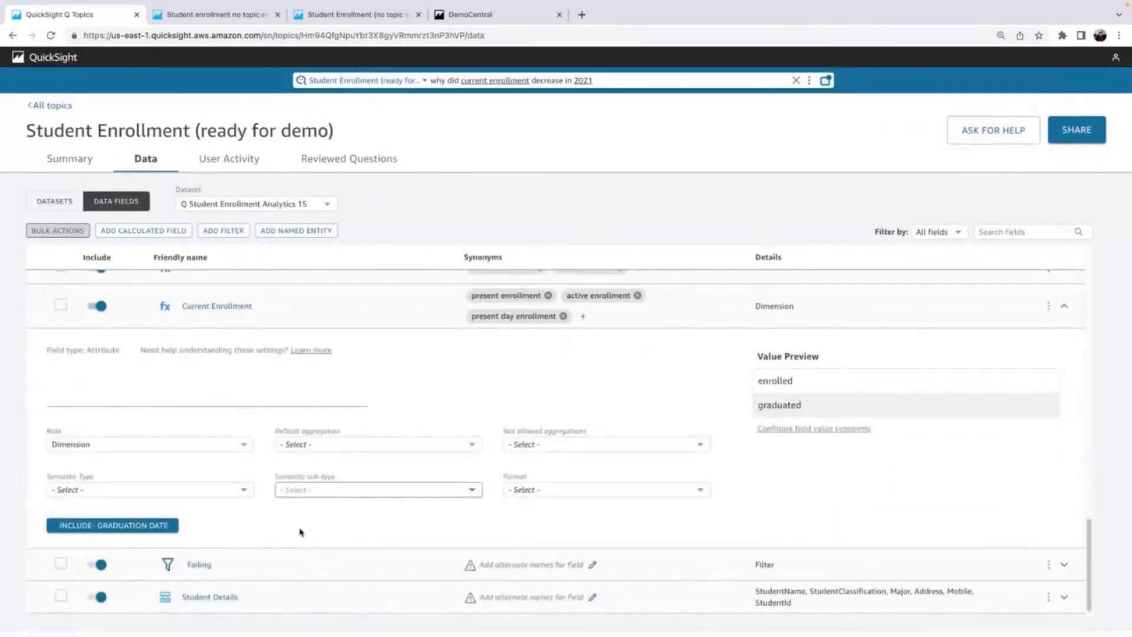
pyautogui.click(341, 447)
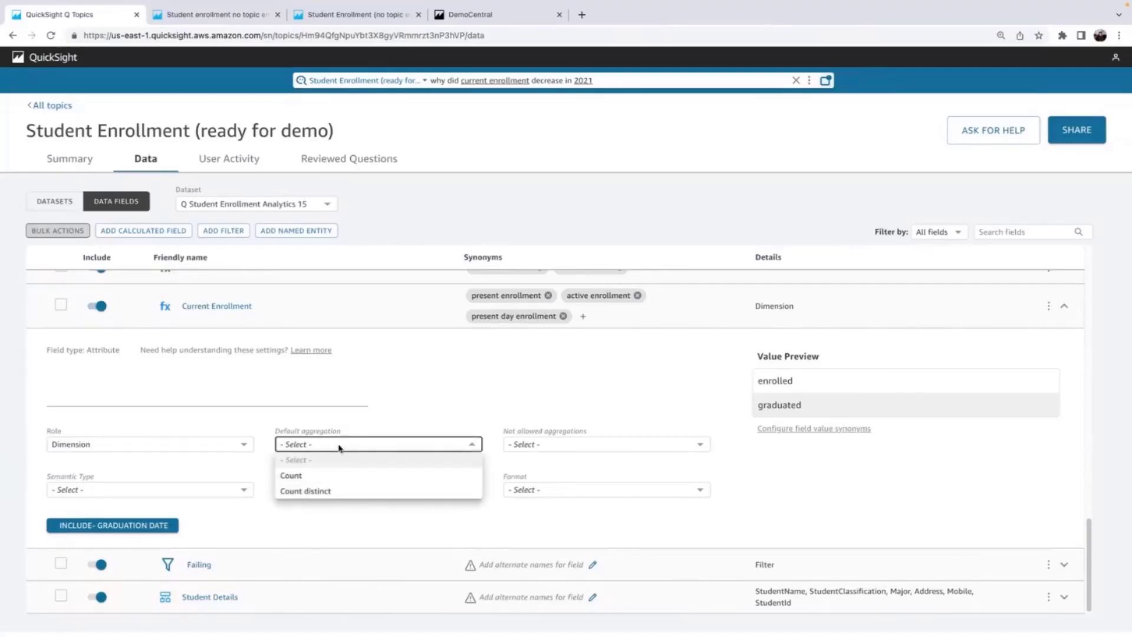
pyautogui.click(329, 476)
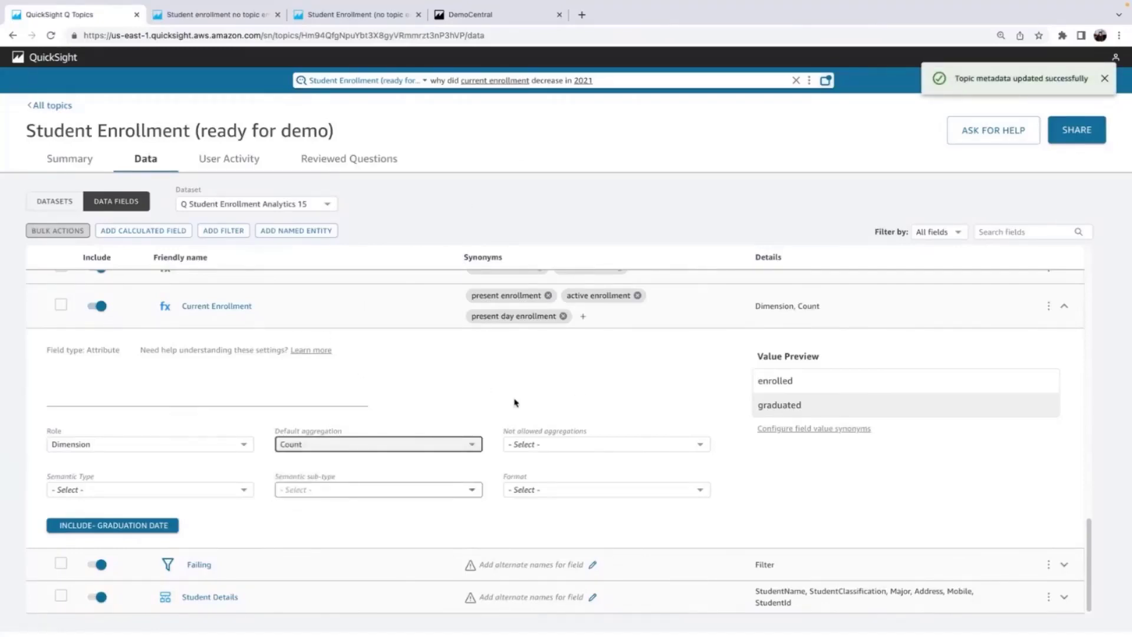
pyautogui.scroll(1, 372, 312)
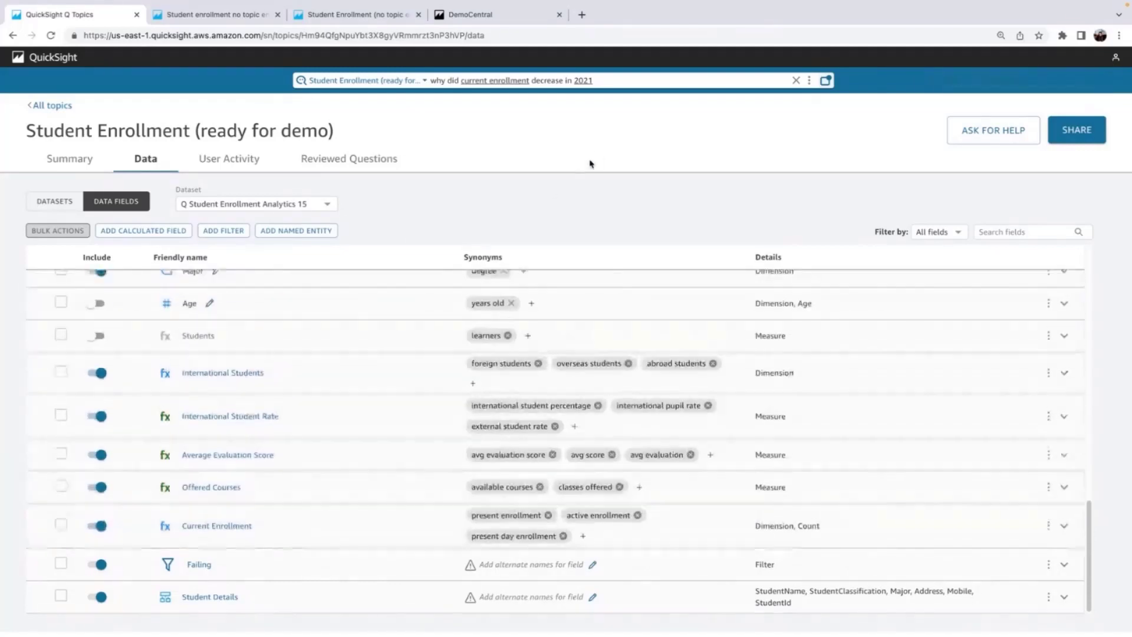
pyautogui.click(639, 79)
pyautogui.click(520, 96)
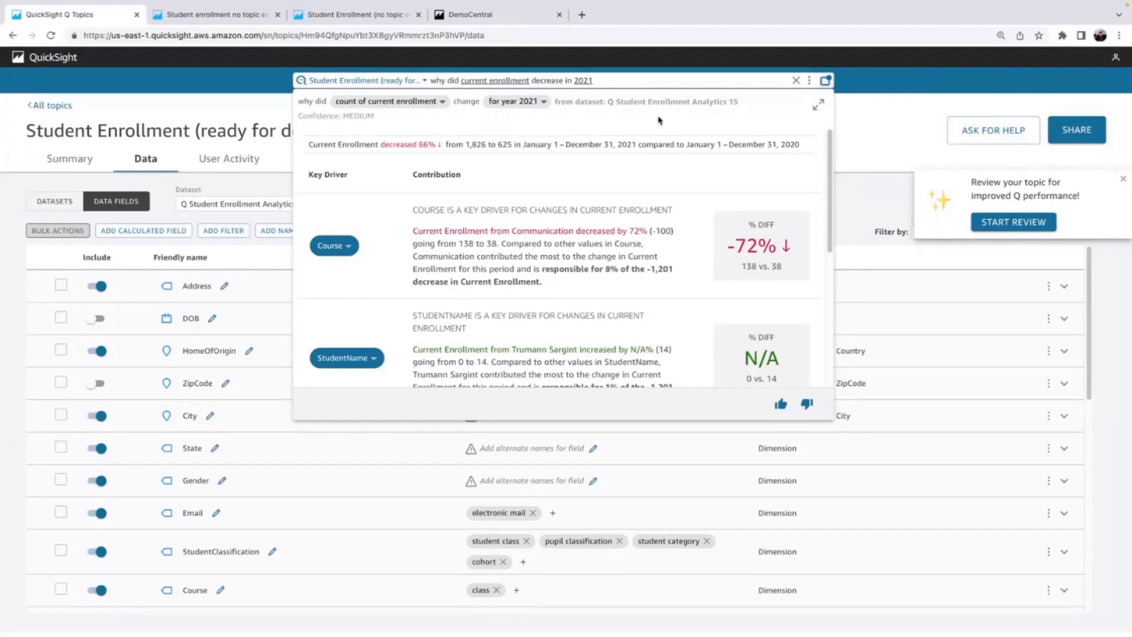
# Step: Scroll through the 2021 key driver cards, including Course at -72% and StudentName at N/A
pyautogui.scroll(-3, 723, 188)
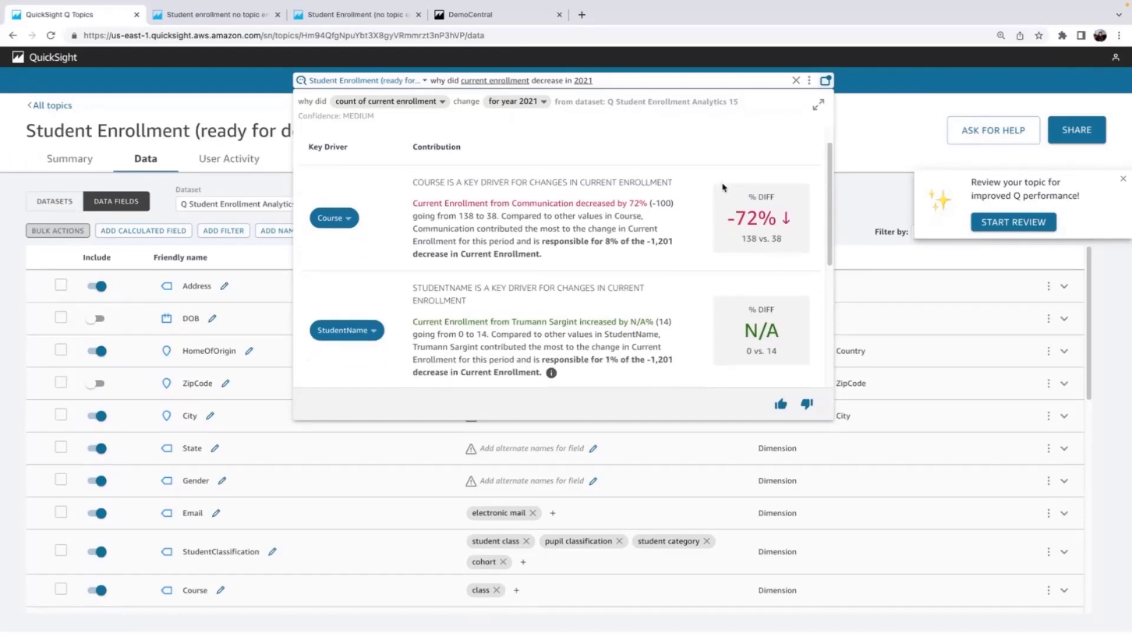
pyautogui.scroll(3, 685, 236)
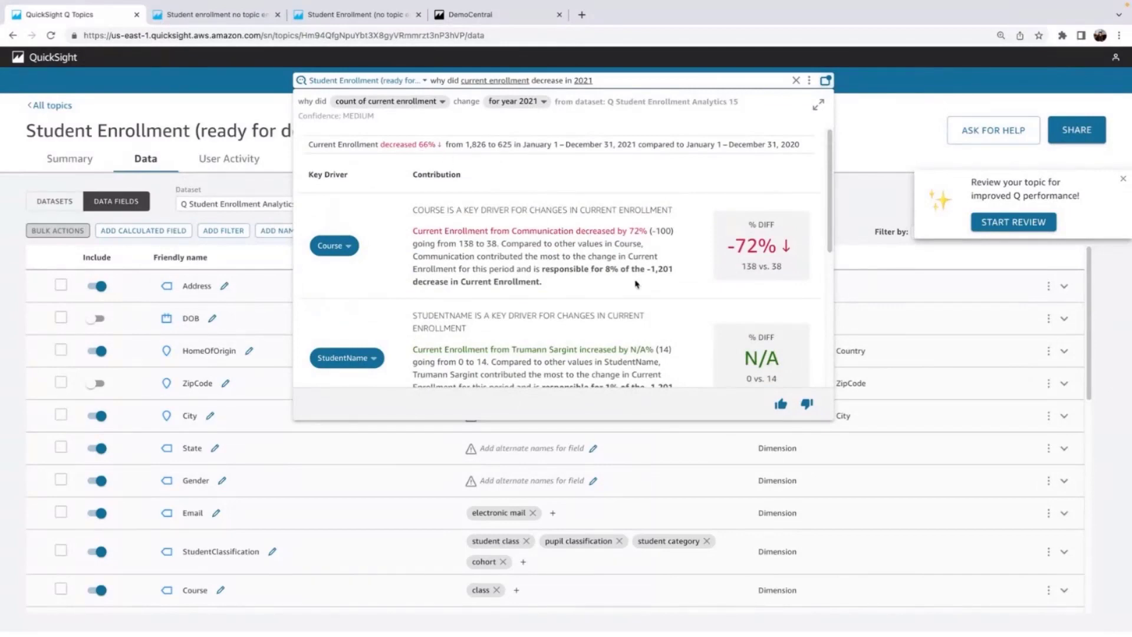
pyautogui.scroll(-1, 701, 273)
pyautogui.scroll(1, 702, 274)
pyautogui.scroll(-2, 701, 308)
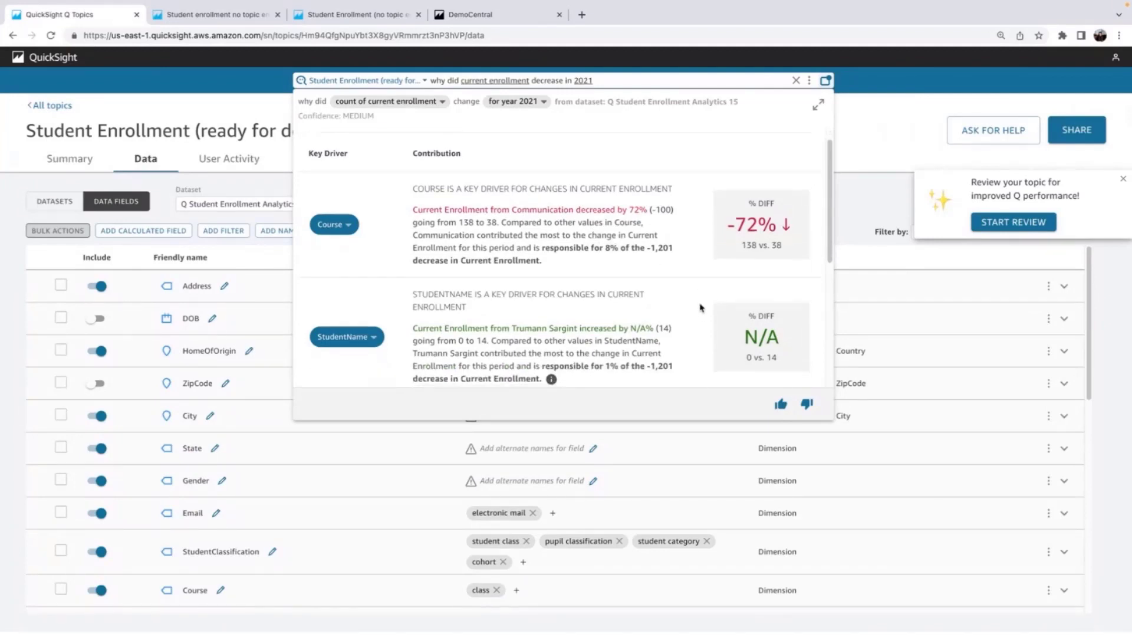
pyautogui.scroll(-3, 701, 307)
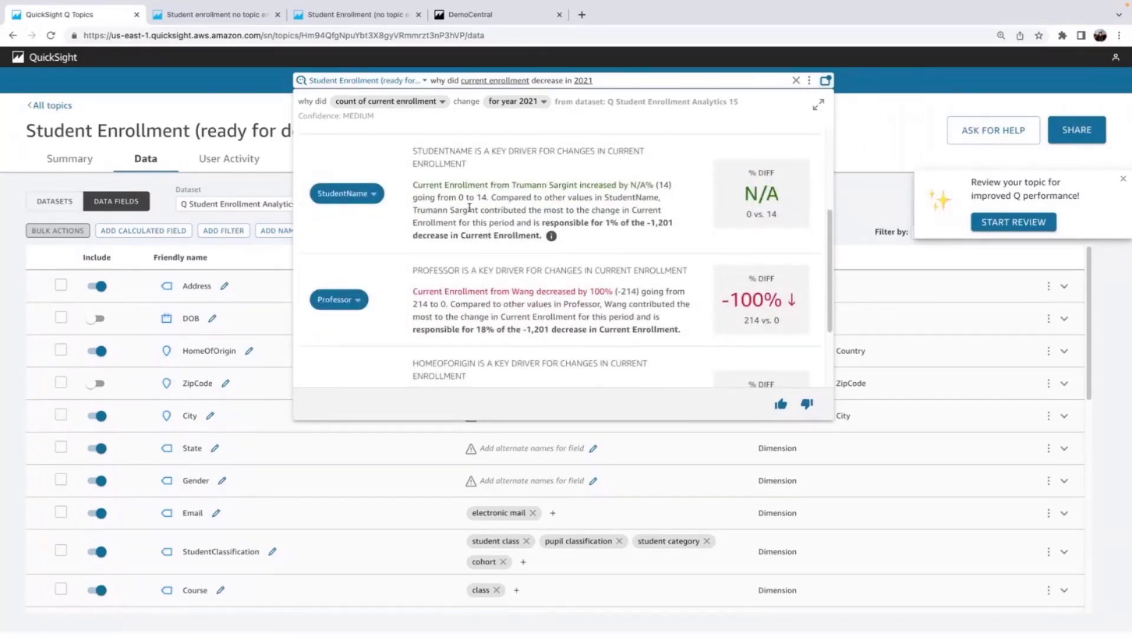
pyautogui.scroll(-2, 446, 301)
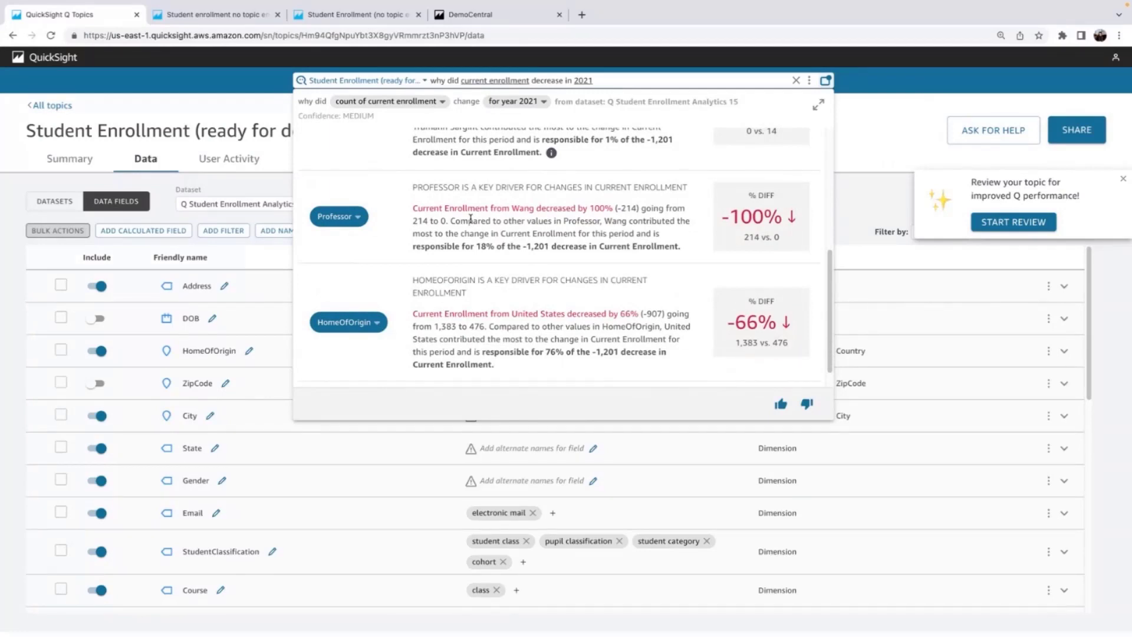
pyautogui.scroll(3, 511, 304)
# Step: Swap the StudentName key driver for Gender and review the refreshed drivers, with Gender at -69%
pyautogui.click(365, 300)
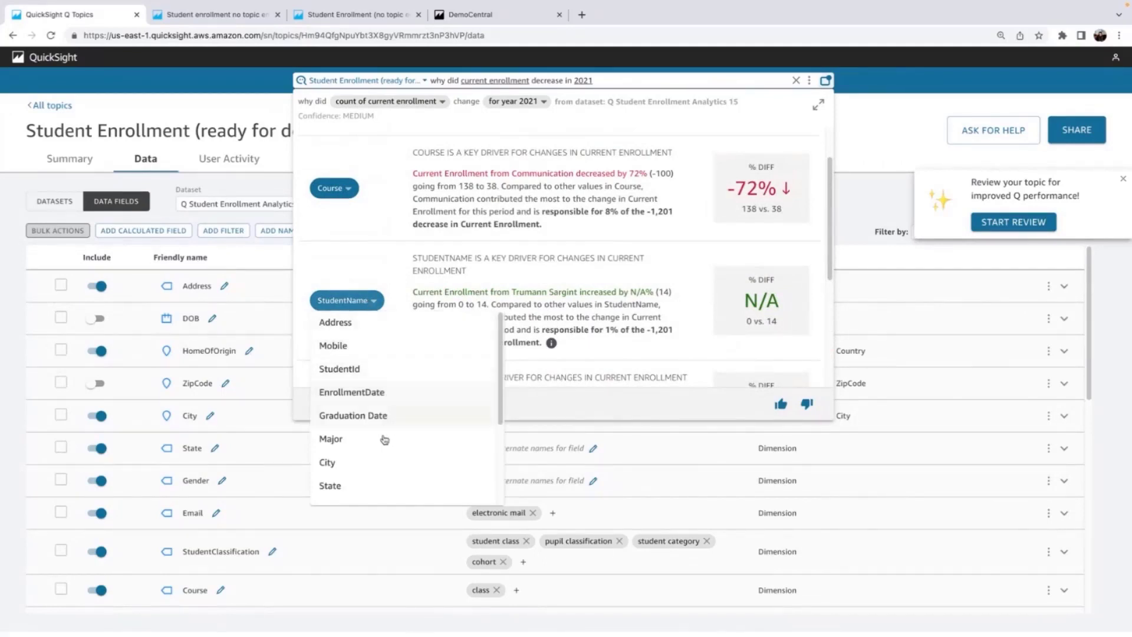
pyautogui.scroll(-1, 376, 464)
pyautogui.scroll(-5, 376, 464)
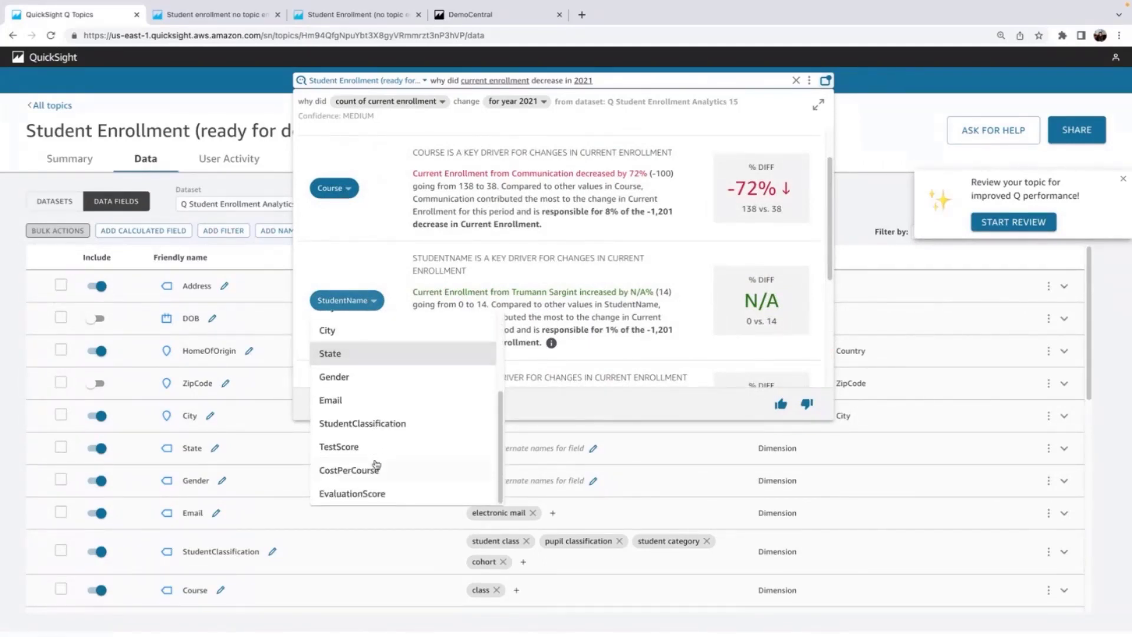
pyautogui.scroll(1, 376, 464)
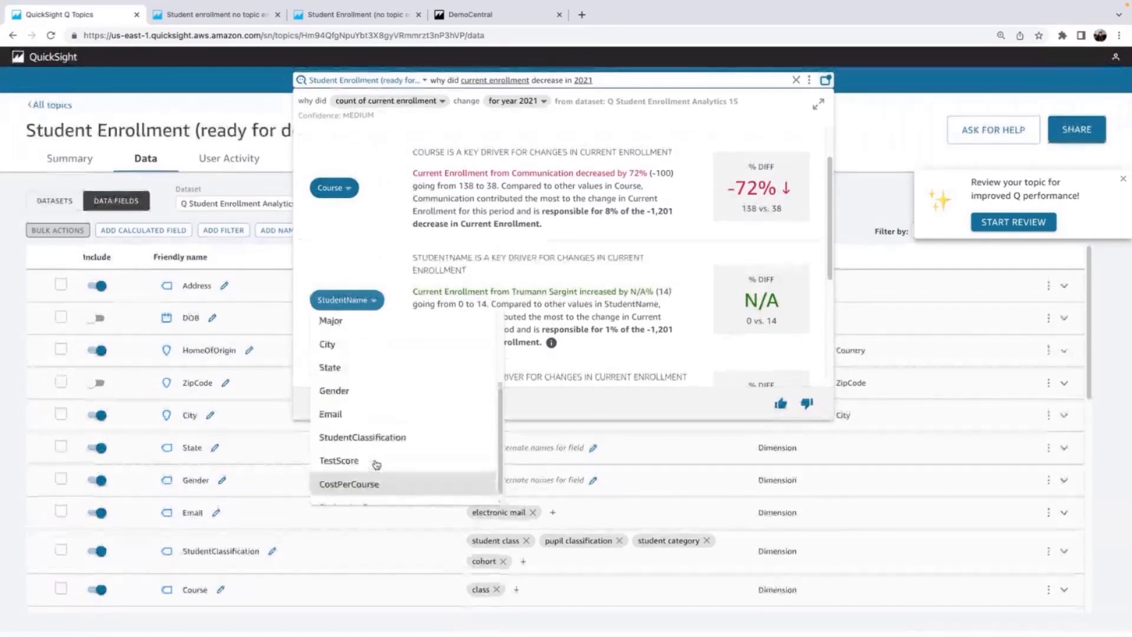
pyautogui.click(397, 394)
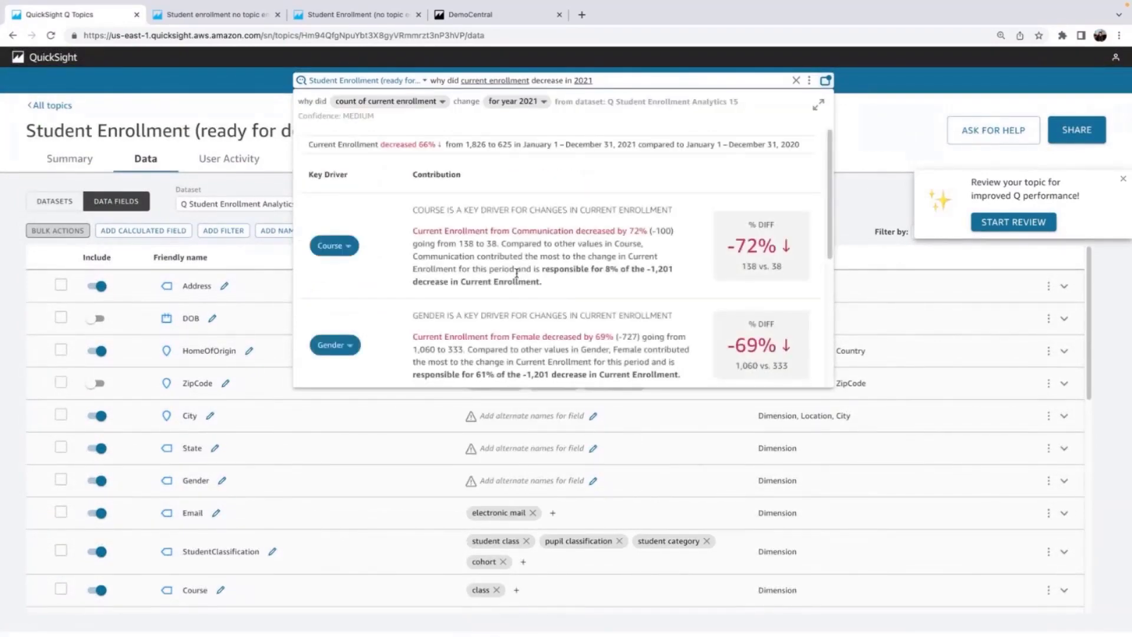
pyautogui.scroll(-1, 426, 313)
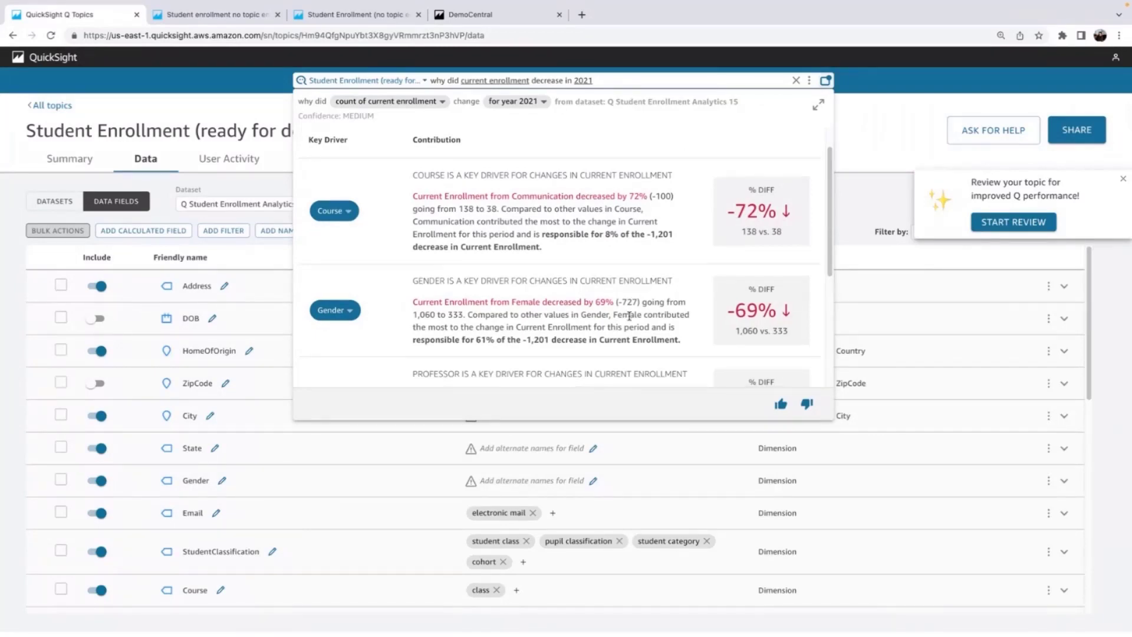
pyautogui.scroll(-2, 629, 316)
pyautogui.scroll(-2, 630, 317)
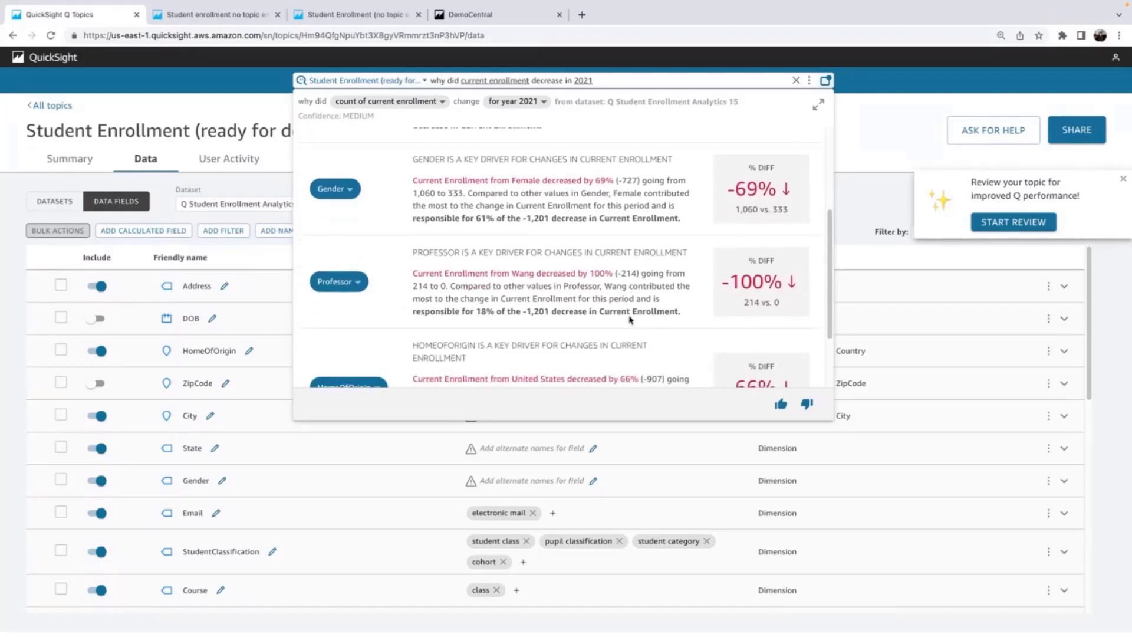
# Step: Replace the current Q question with 'forecast enrollment by month' and submit it
pyautogui.click(644, 82)
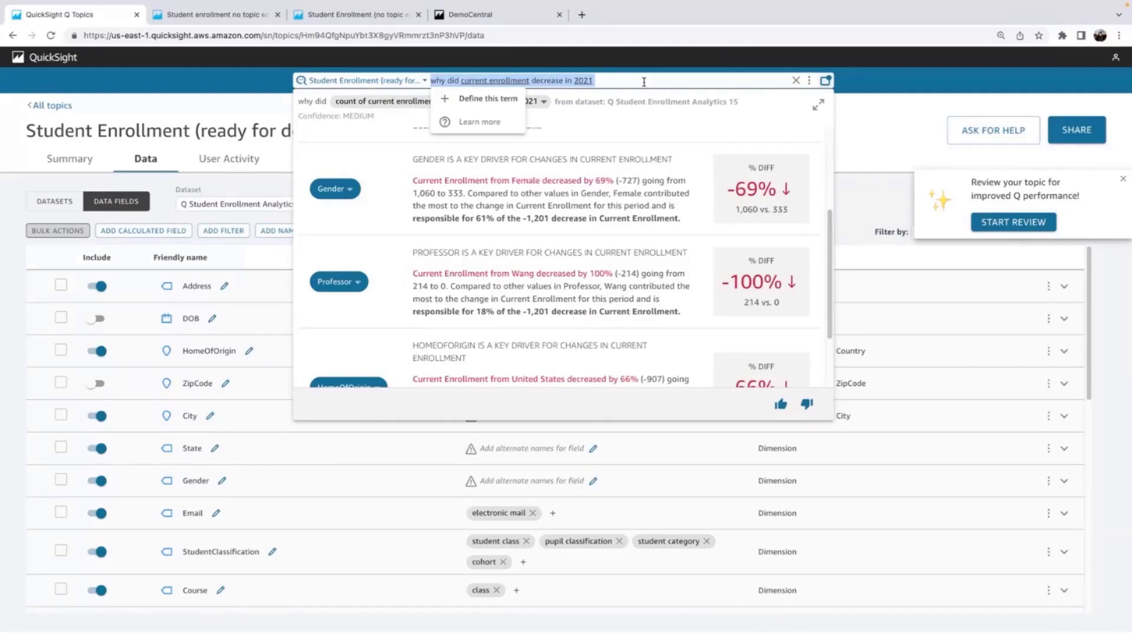
pyautogui.write('forecast')
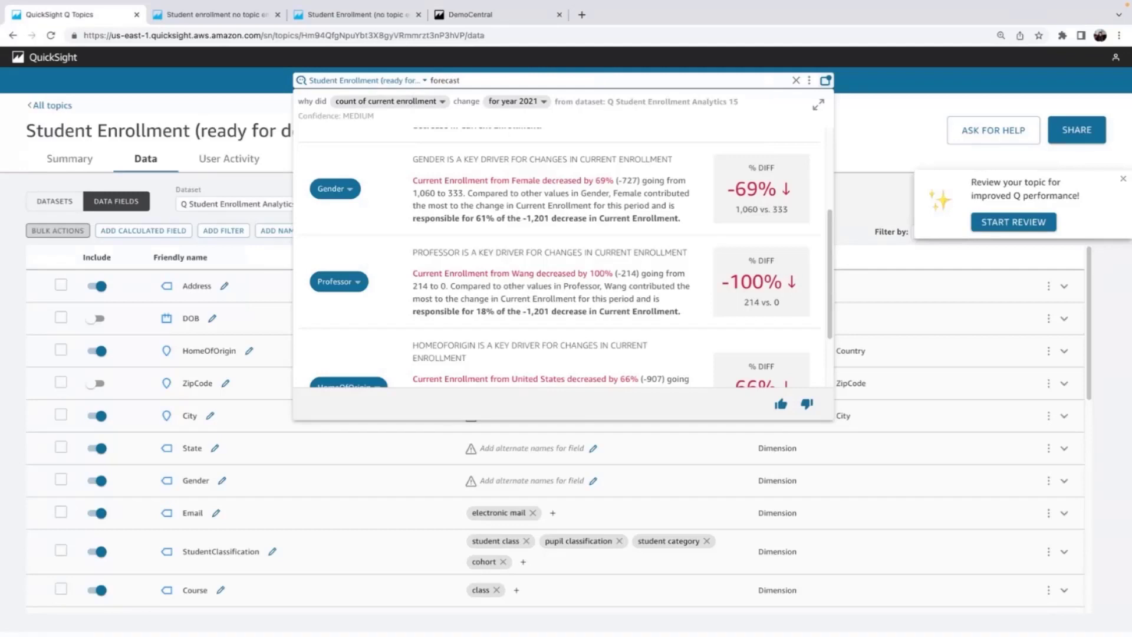
pyautogui.write(' enrollment')
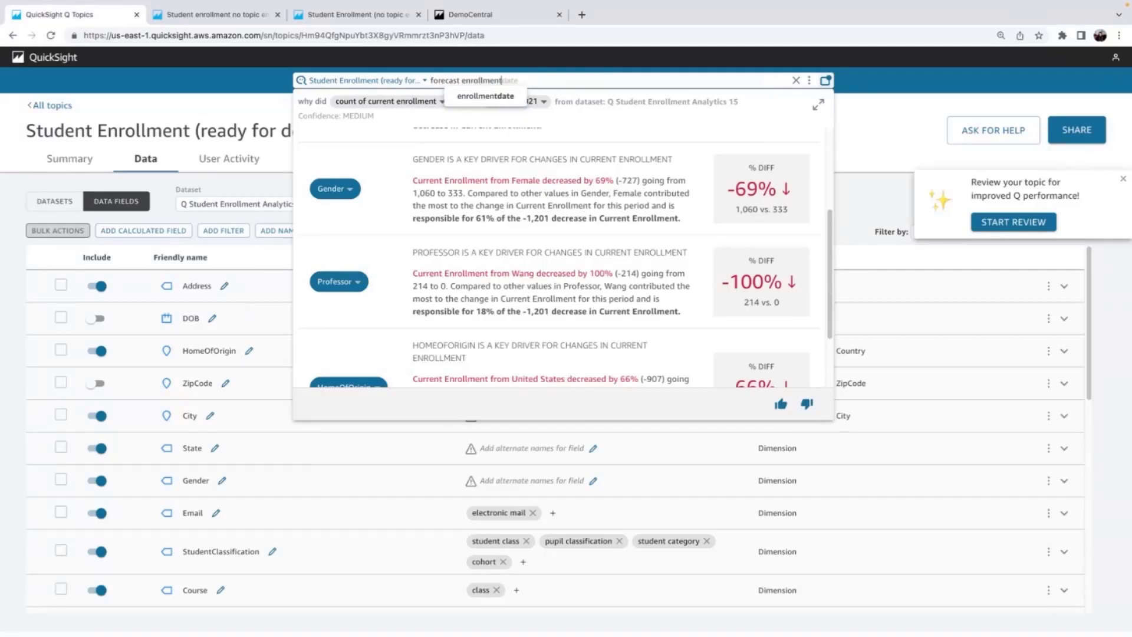
pyautogui.write(' by mon')
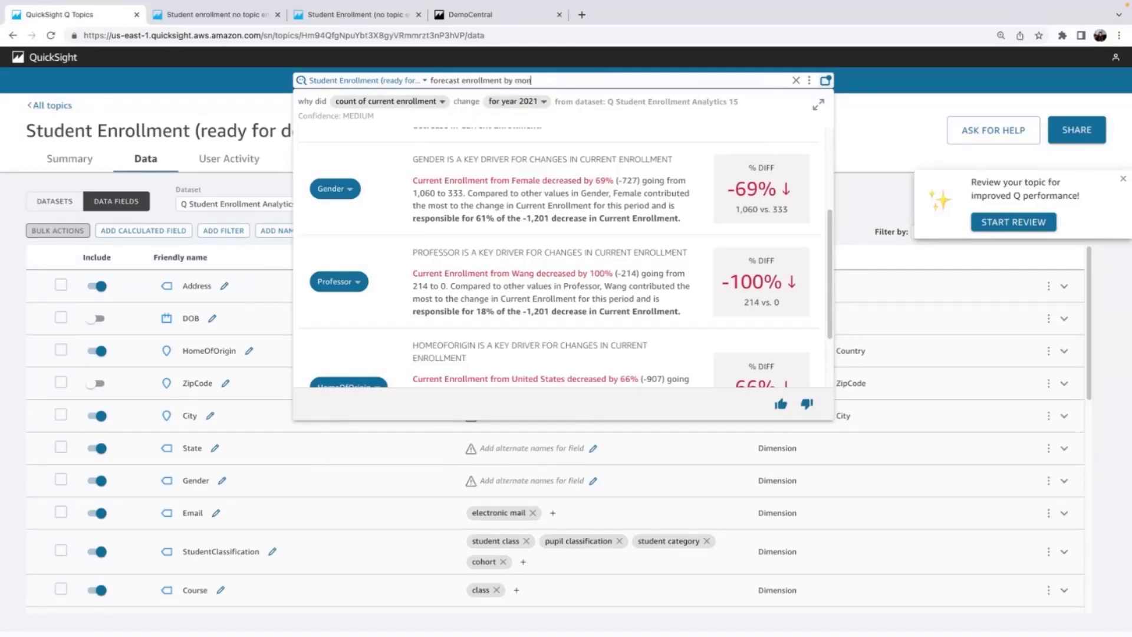
pyautogui.write('th')
pyautogui.press('Return')
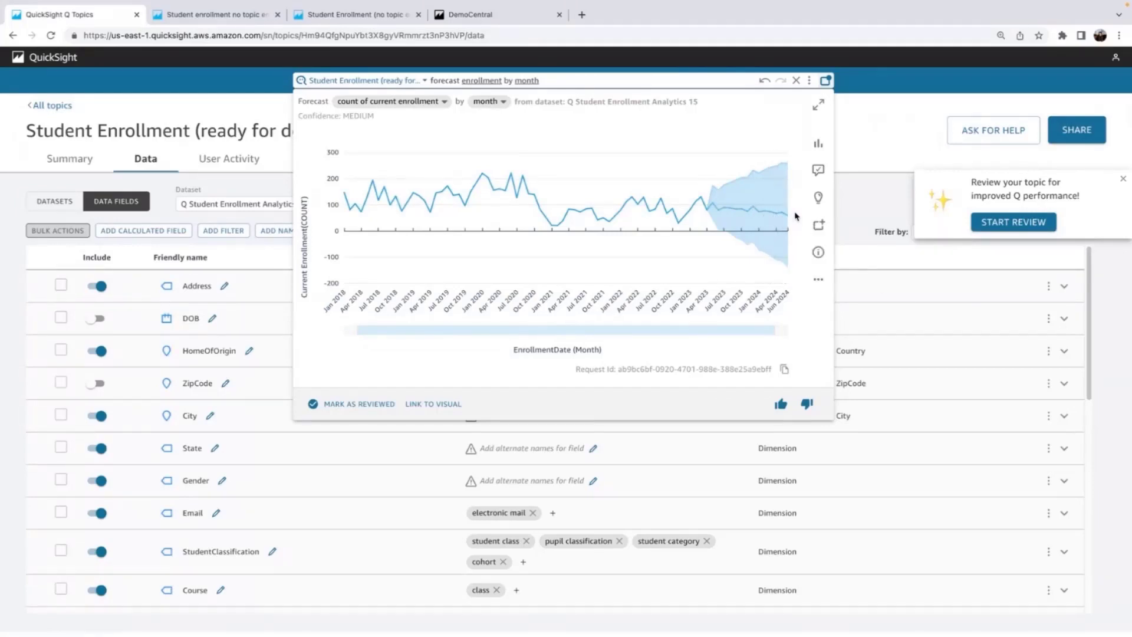
# Step: Set the forecast's Months Forward to 16, through August 2024, and pin the chart to the pinboard
pyautogui.click(818, 198)
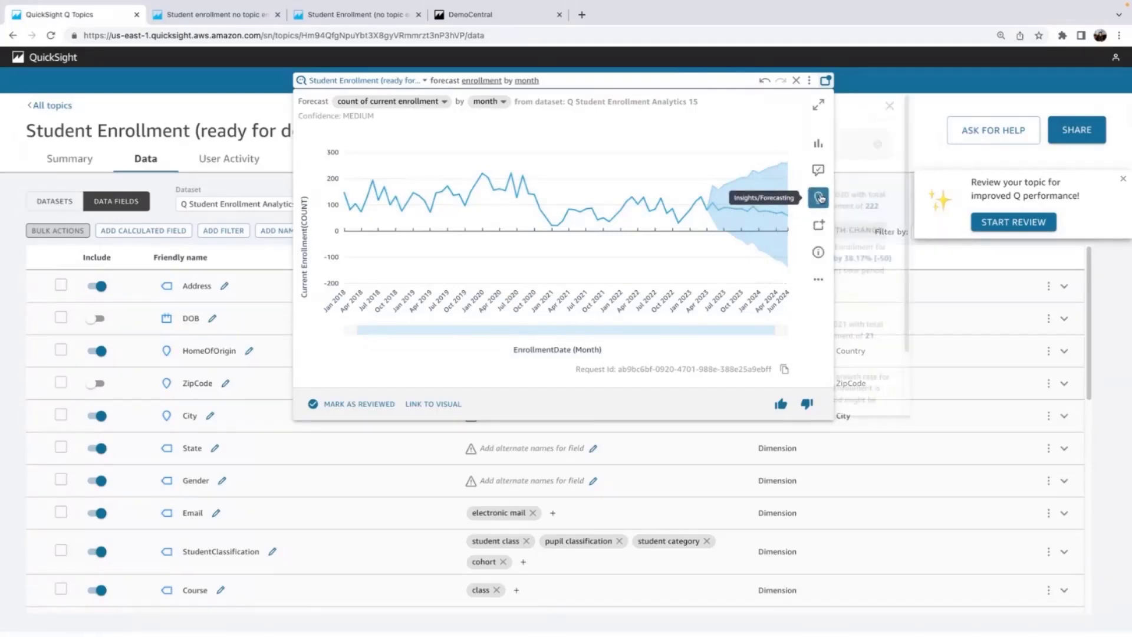
pyautogui.click(973, 141)
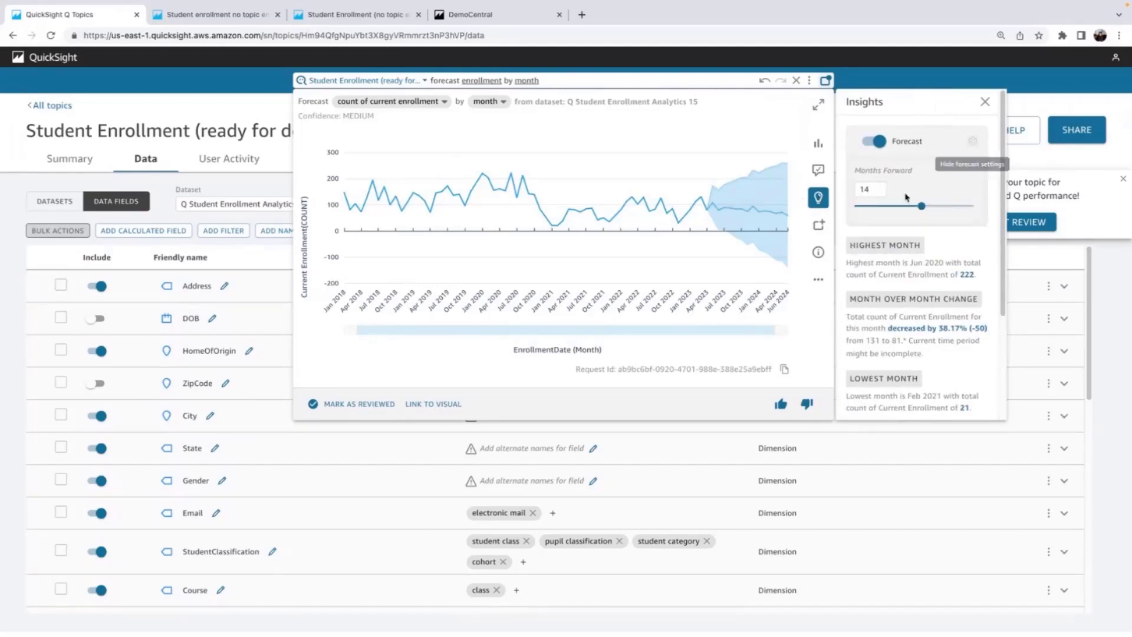
pyautogui.click(875, 189)
pyautogui.press('BackSpace')
pyautogui.write('6')
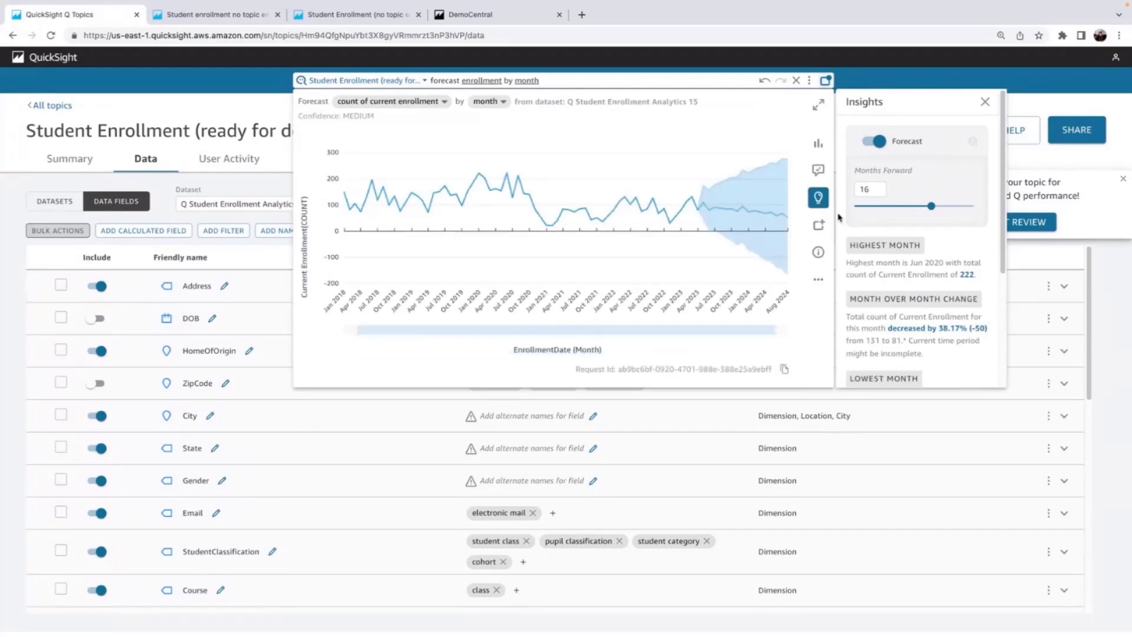
pyautogui.moveTo(788, 222)
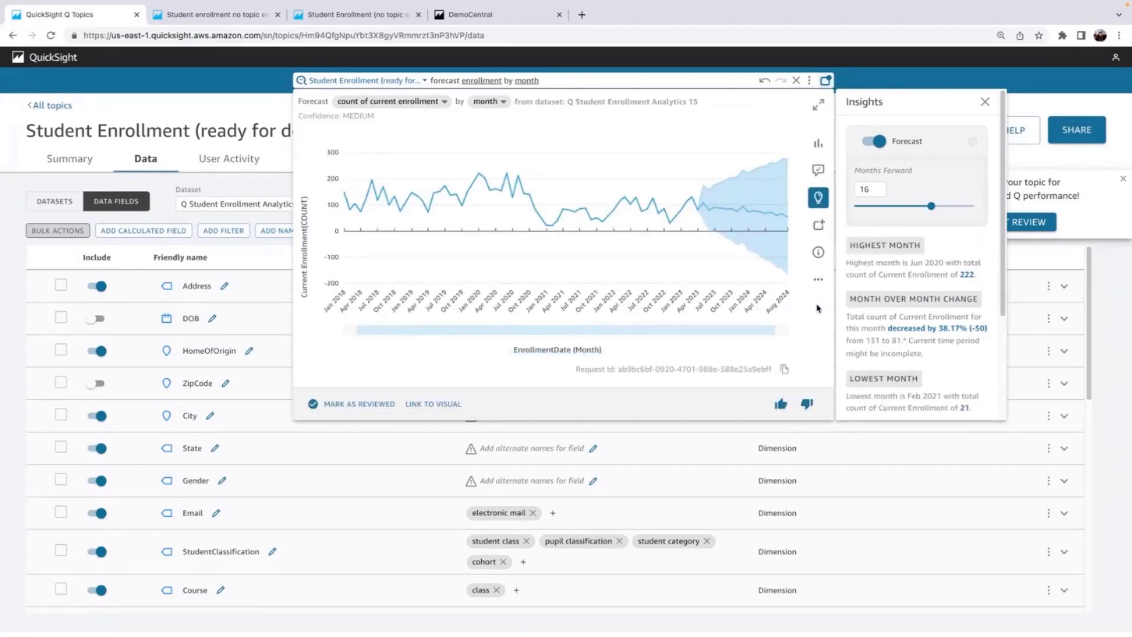
pyautogui.click(819, 227)
# Step: Close Insights and browse the pinboard's 7 saved visuals, including the monthly forecast
pyautogui.click(985, 103)
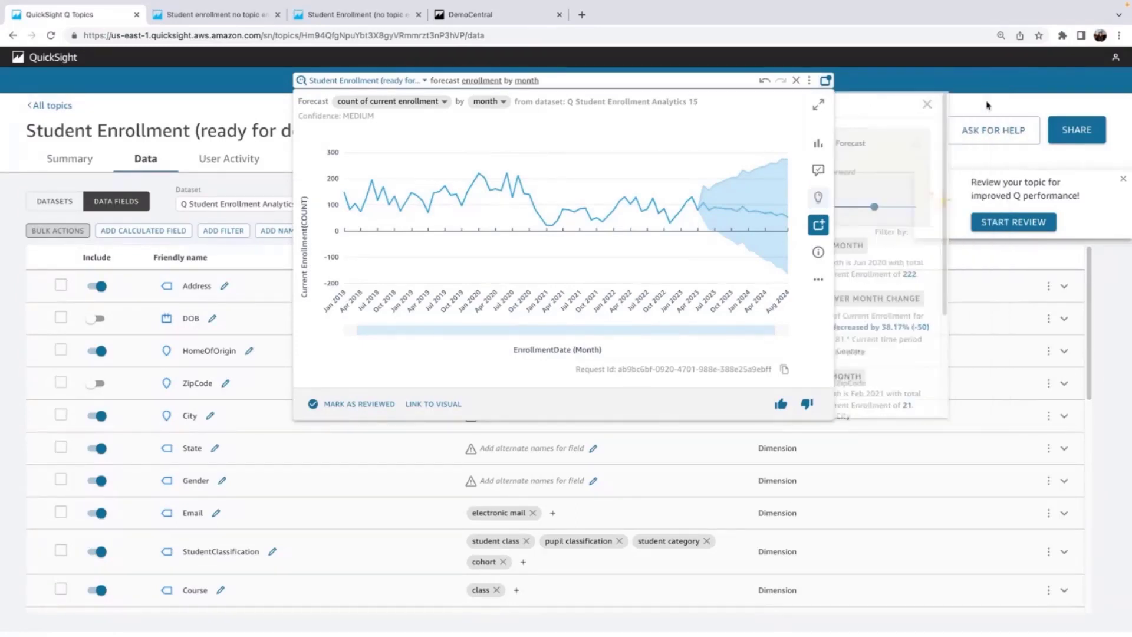
pyautogui.click(826, 81)
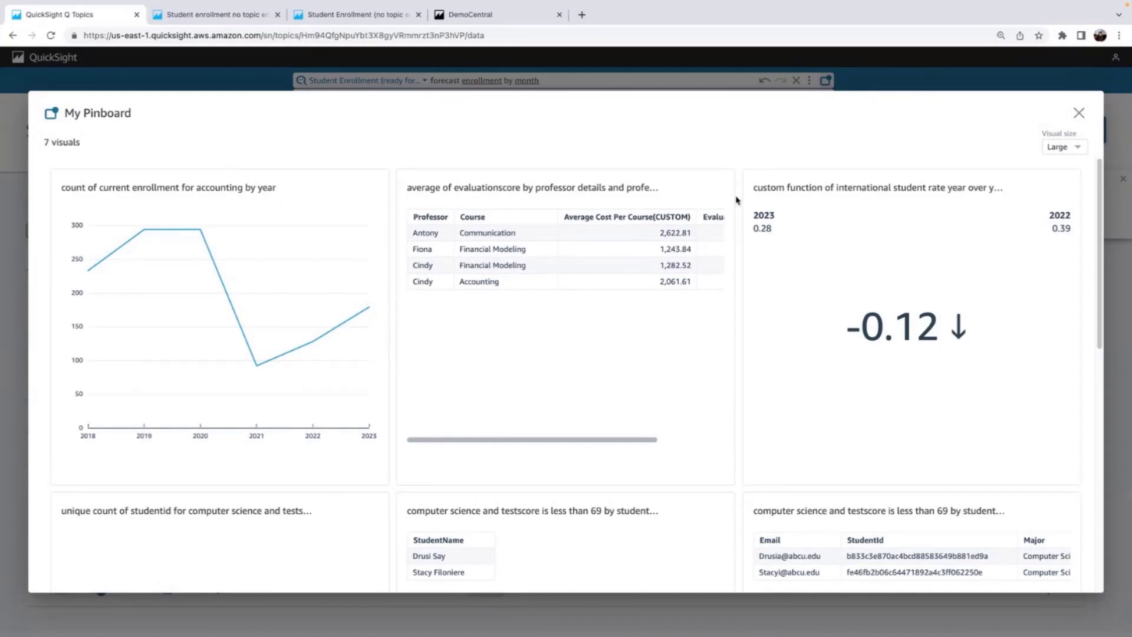
pyautogui.scroll(-1, 737, 201)
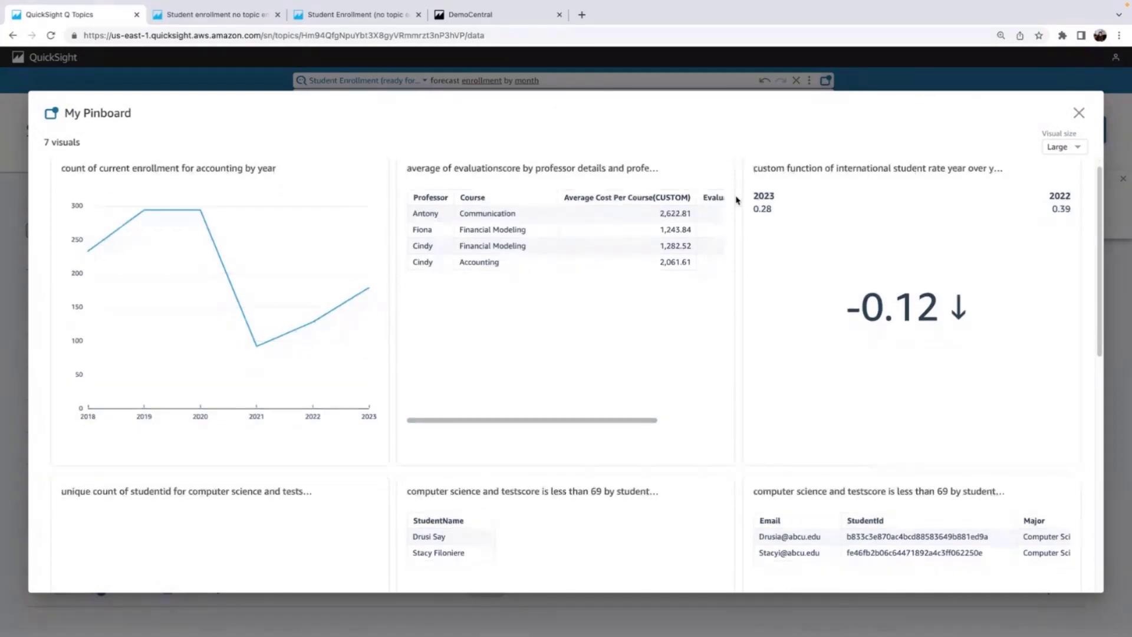
pyautogui.scroll(1, 738, 207)
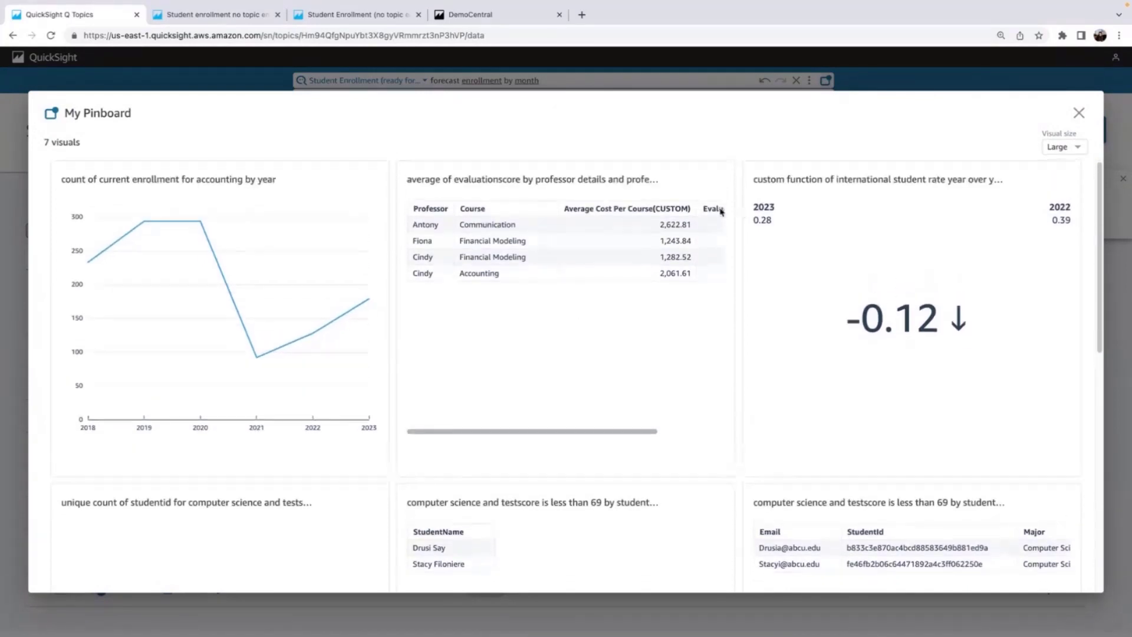
pyautogui.scroll(-3, 407, 514)
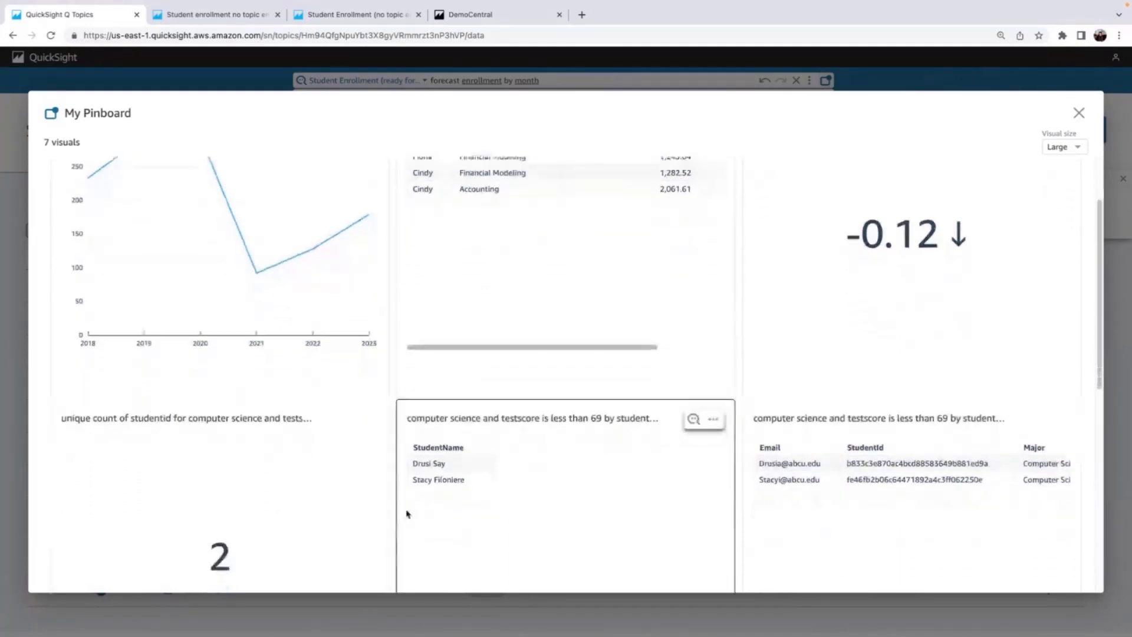
pyautogui.scroll(-7, 407, 514)
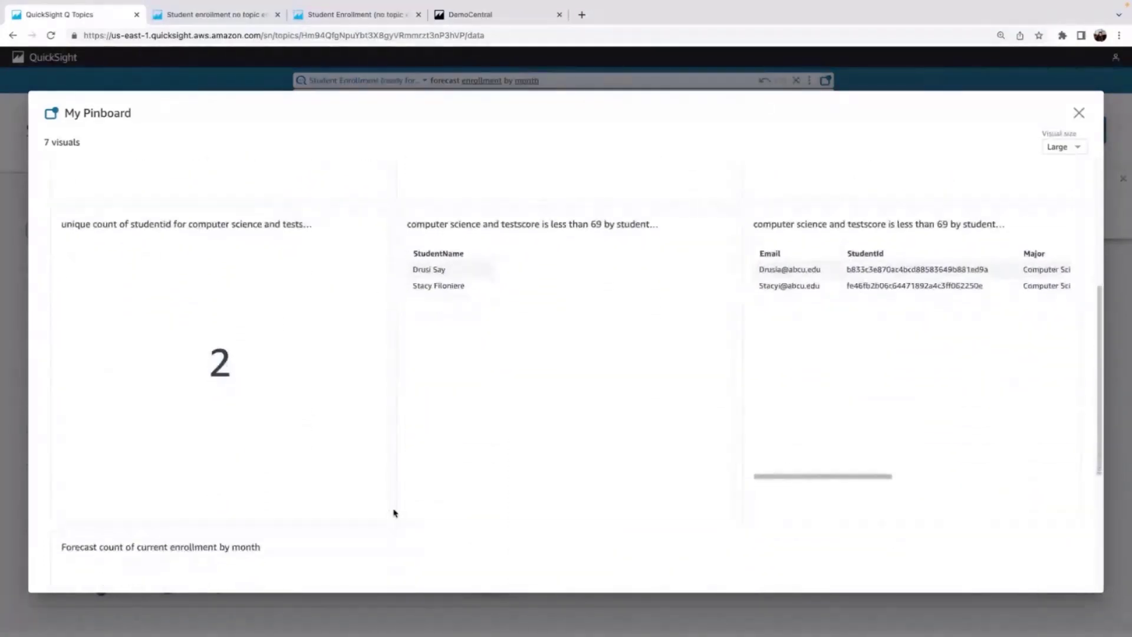
pyautogui.scroll(-9, 395, 512)
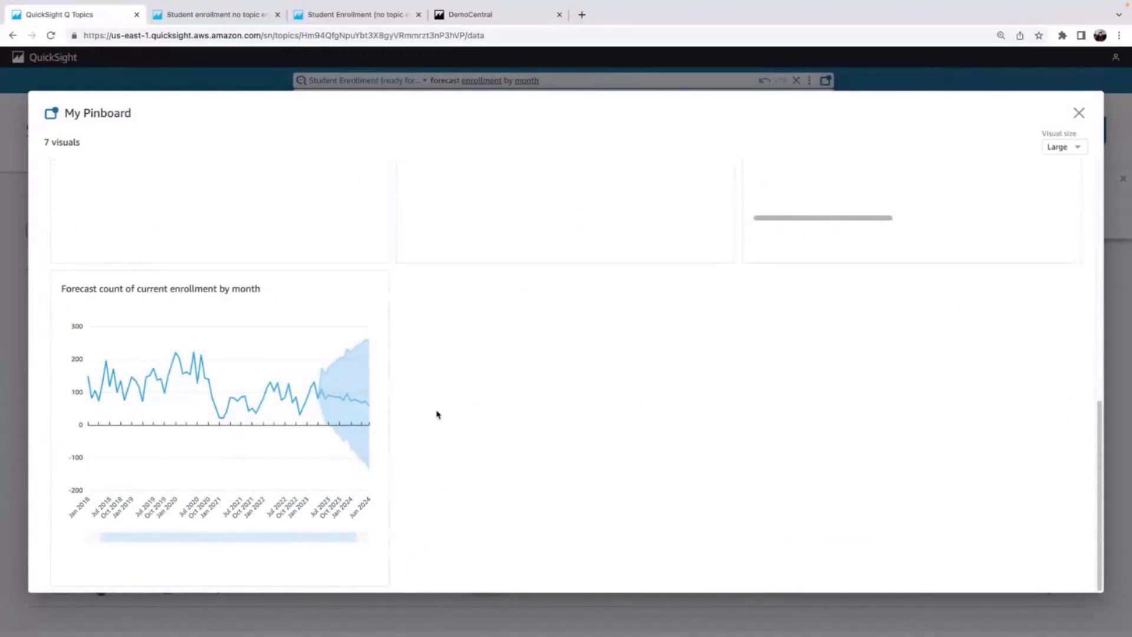
# Step: Reopen the 'count of current enrollment for accounting by year' visual from the pinboard
pyautogui.scroll(20, 438, 415)
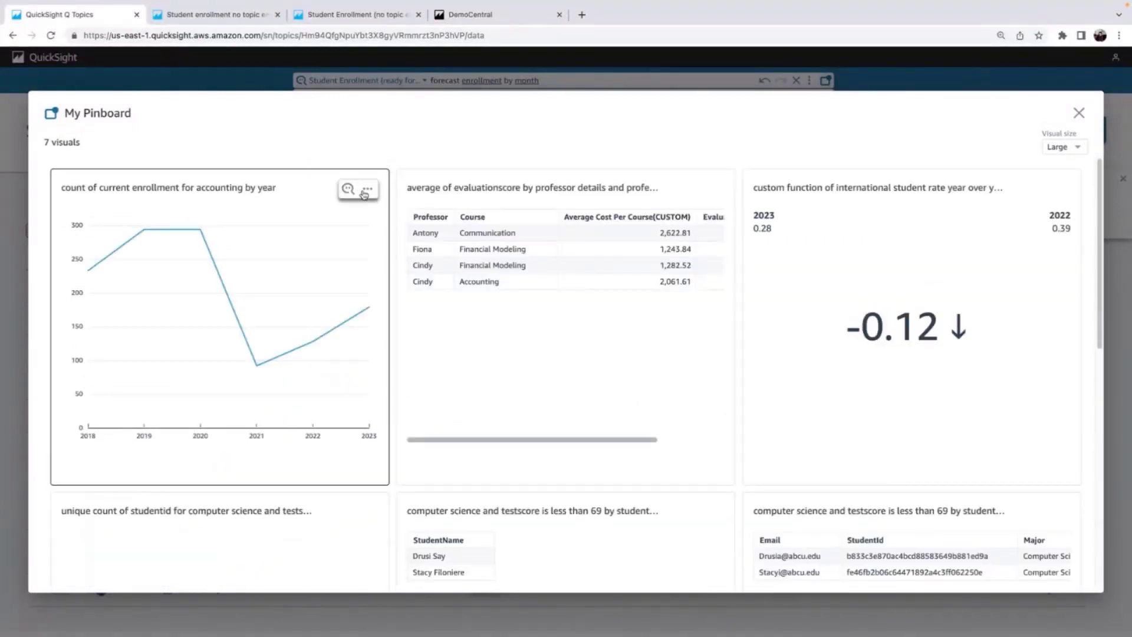
pyautogui.click(366, 190)
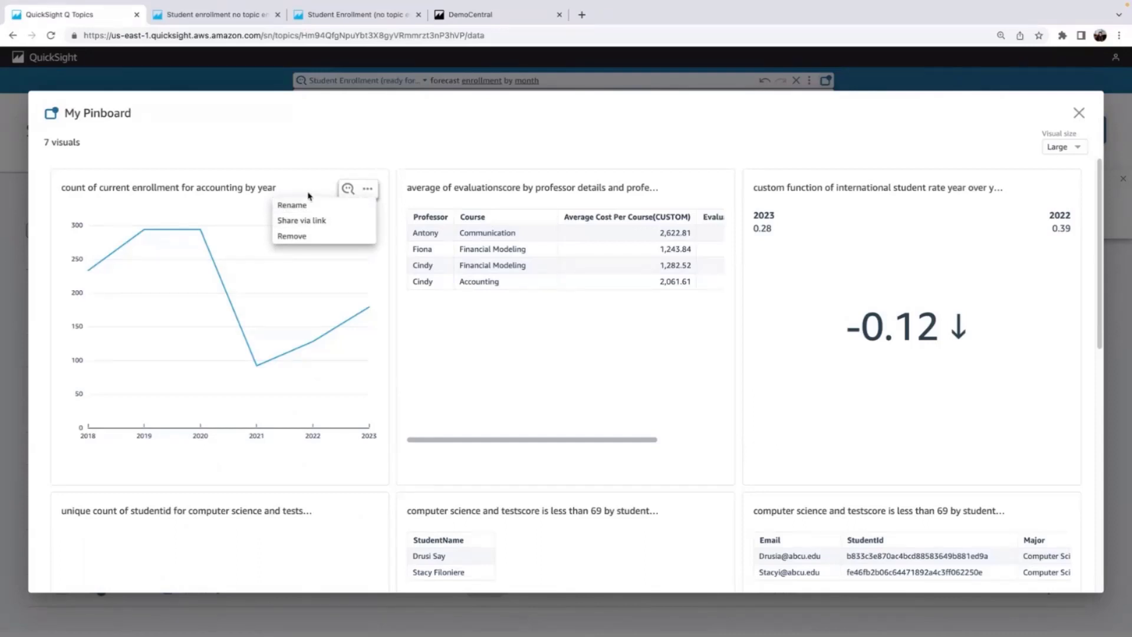
pyautogui.click(347, 189)
# Step: Load the pinned accounting enrollment-by-year visual as a line chart in Q
pyautogui.click(347, 190)
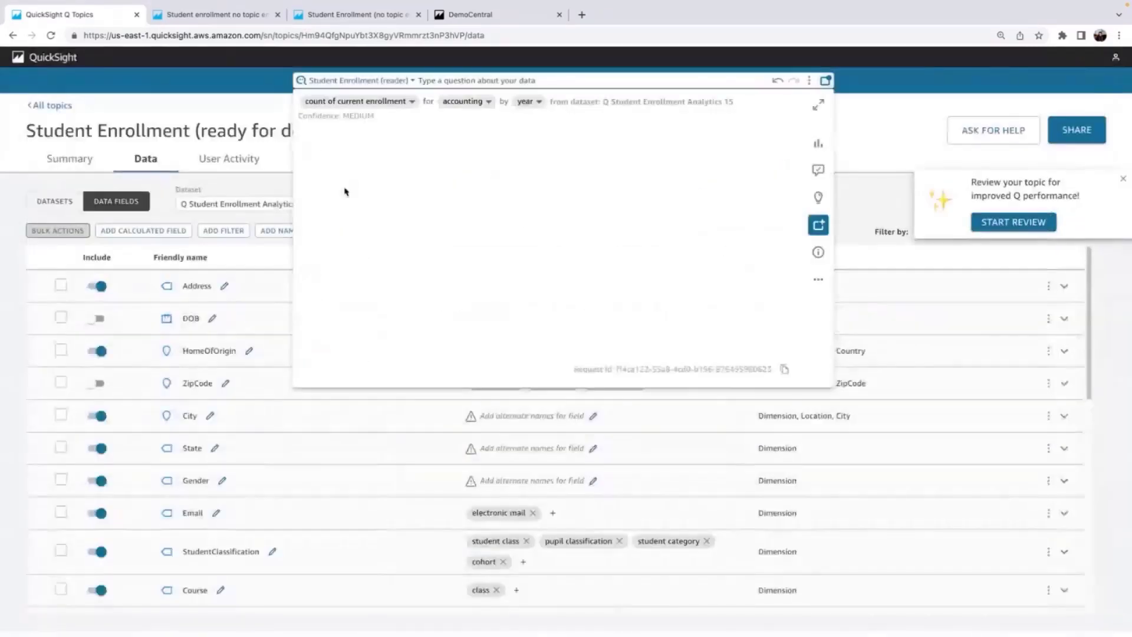